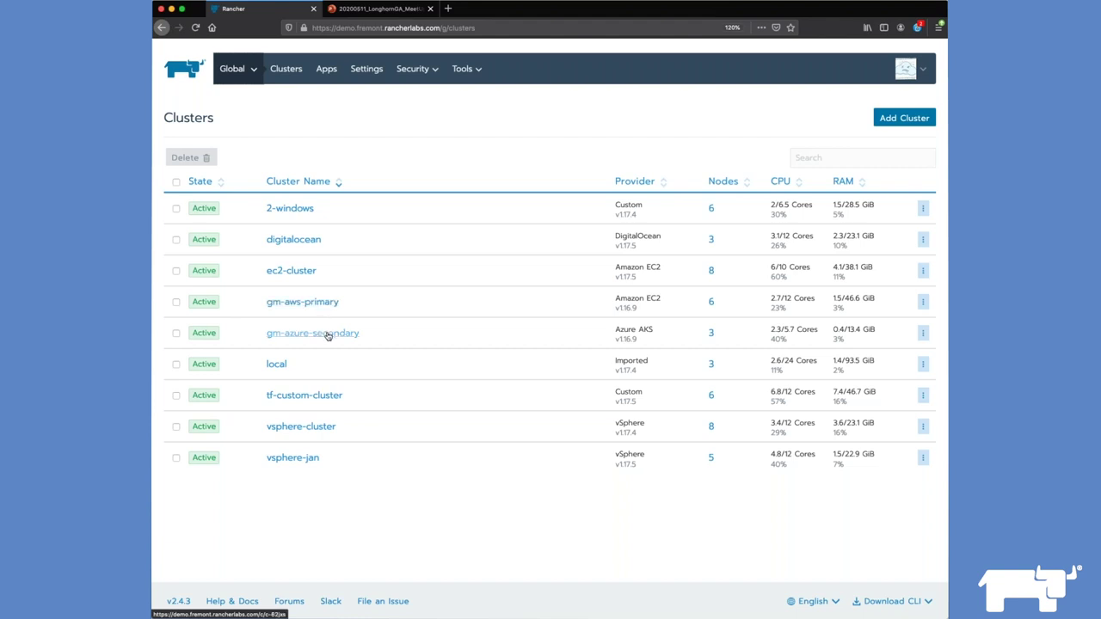
# Step: Open the gm-aws-primary cluster and switch to its longhorn project
pyautogui.click(328, 312)
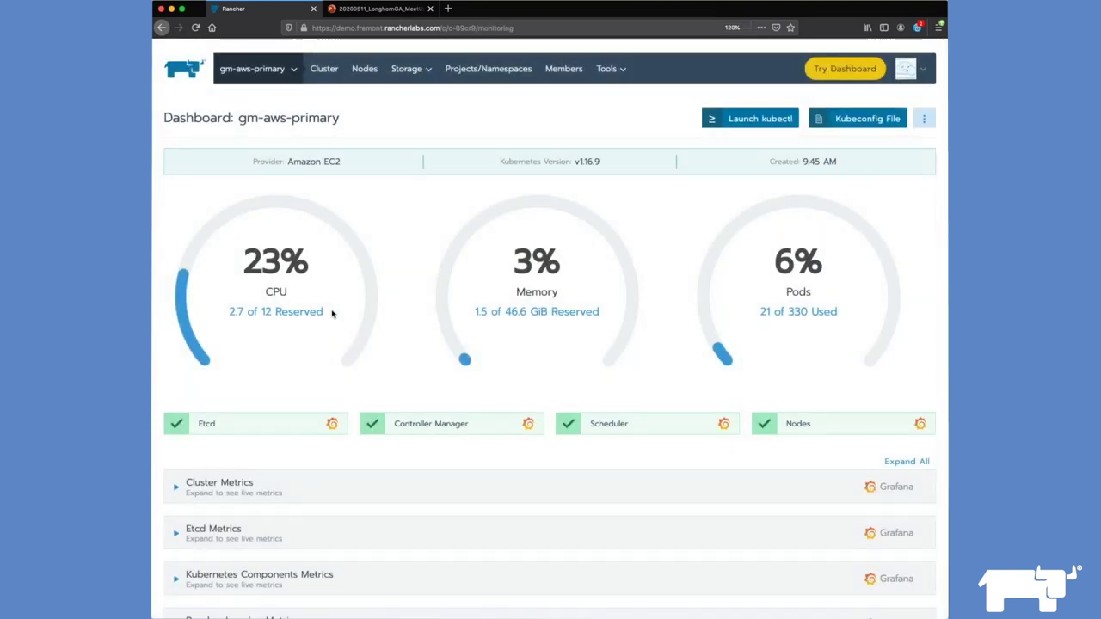
pyautogui.click(258, 69)
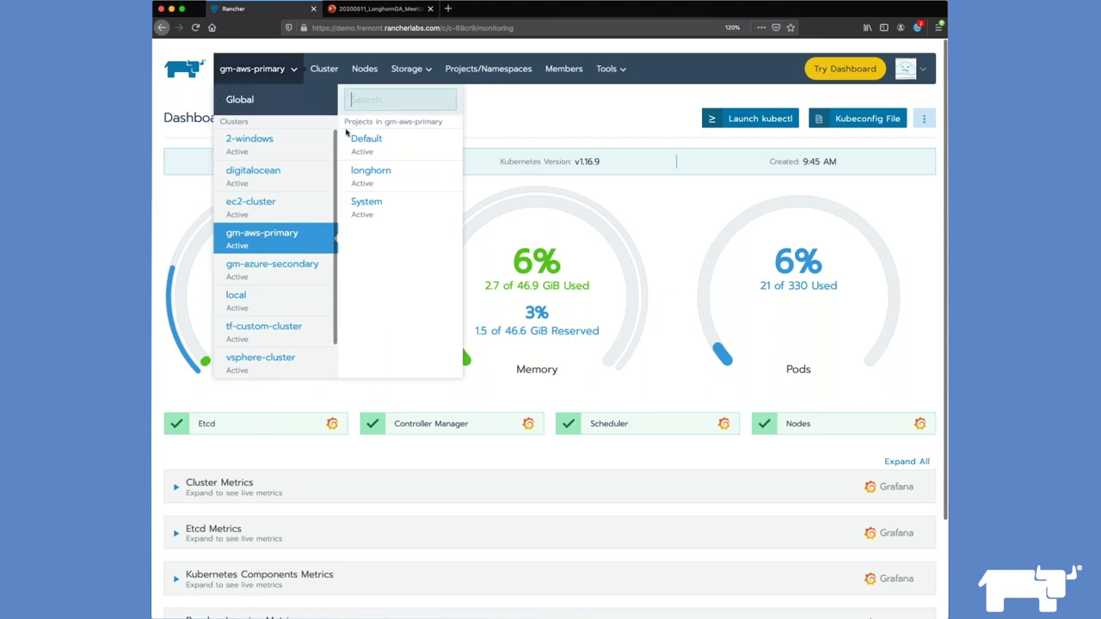
pyautogui.click(387, 177)
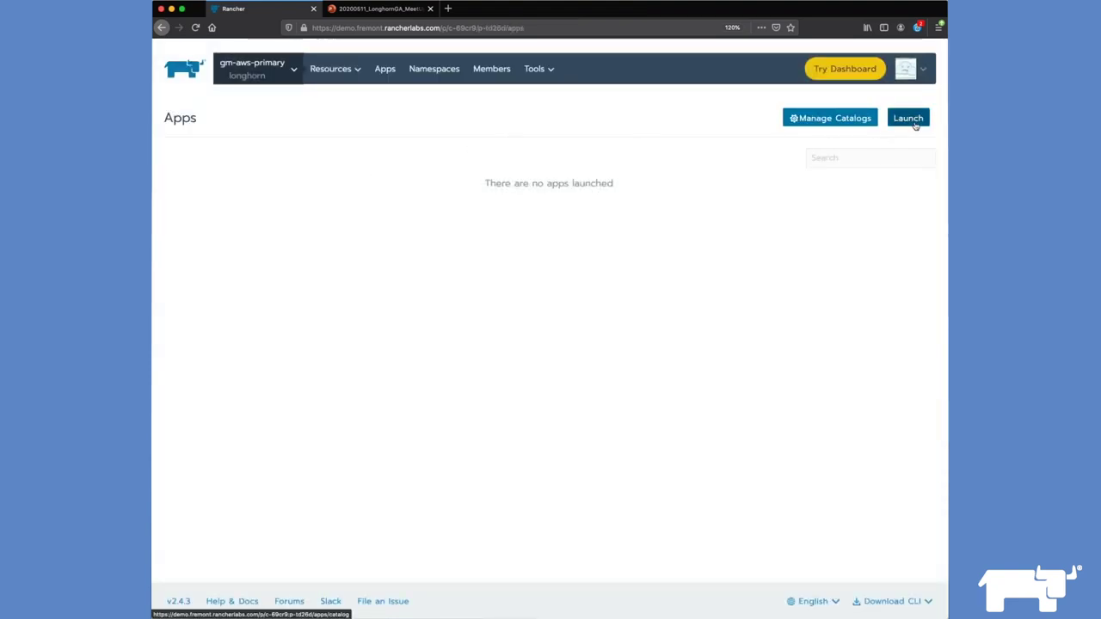
# Step: Launch a catalog app, search for 'longhorn' and open the longhorn chart
pyautogui.click(911, 120)
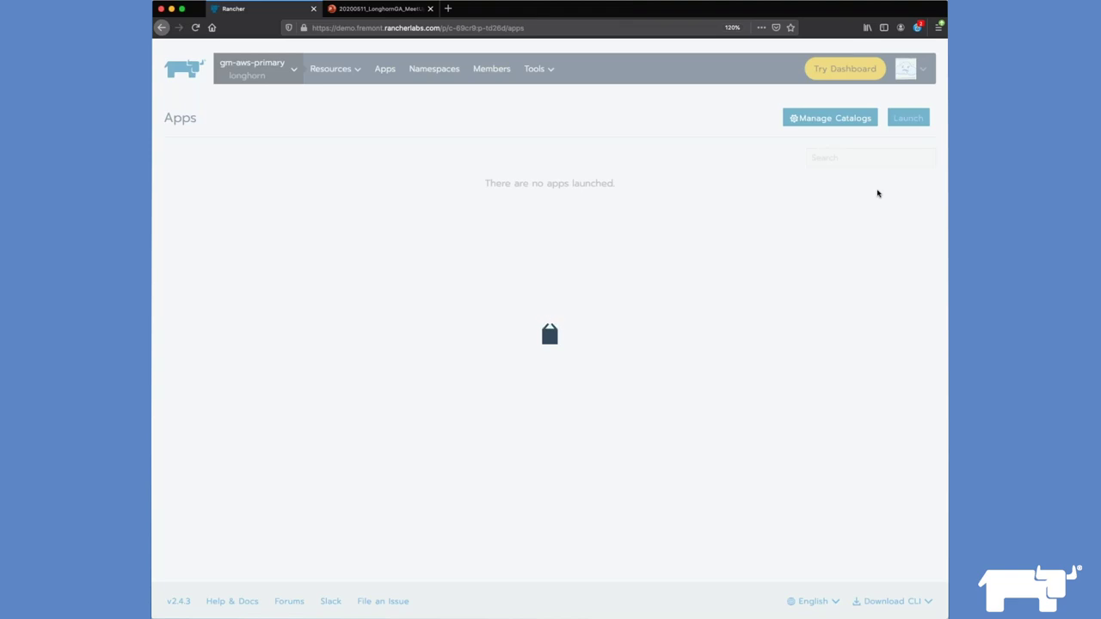
pyautogui.click(852, 121)
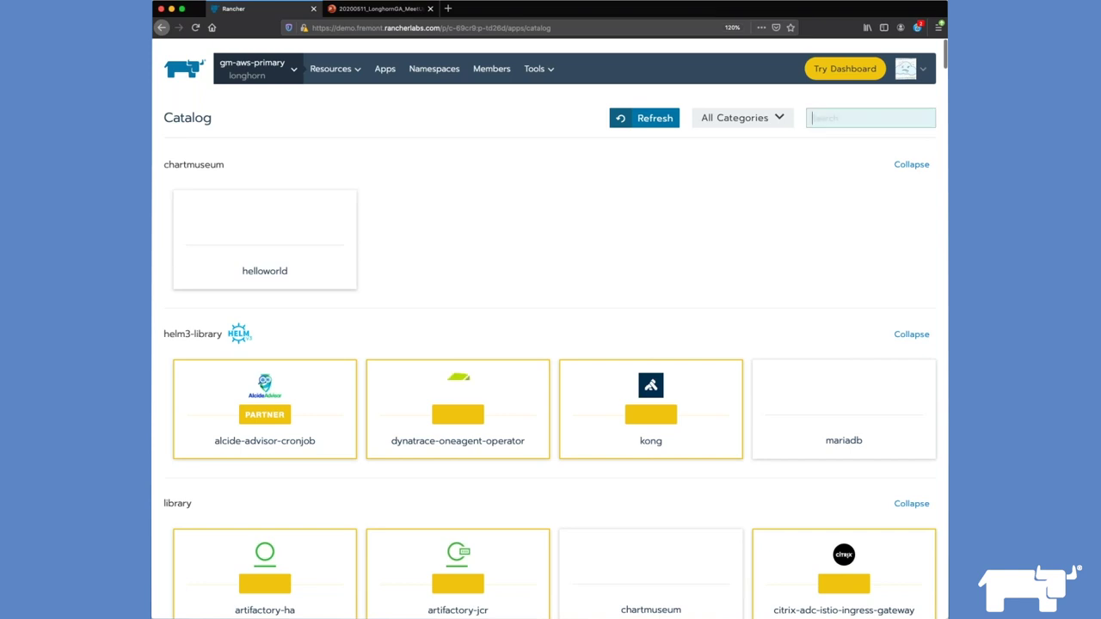
pyautogui.write('longhorn')
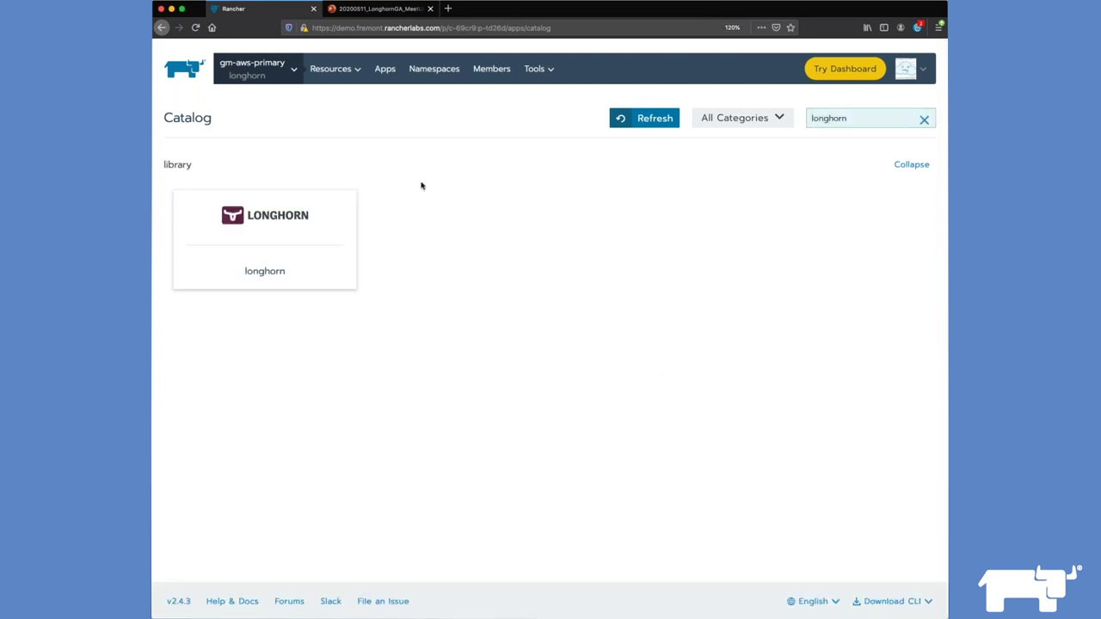
pyautogui.click(319, 224)
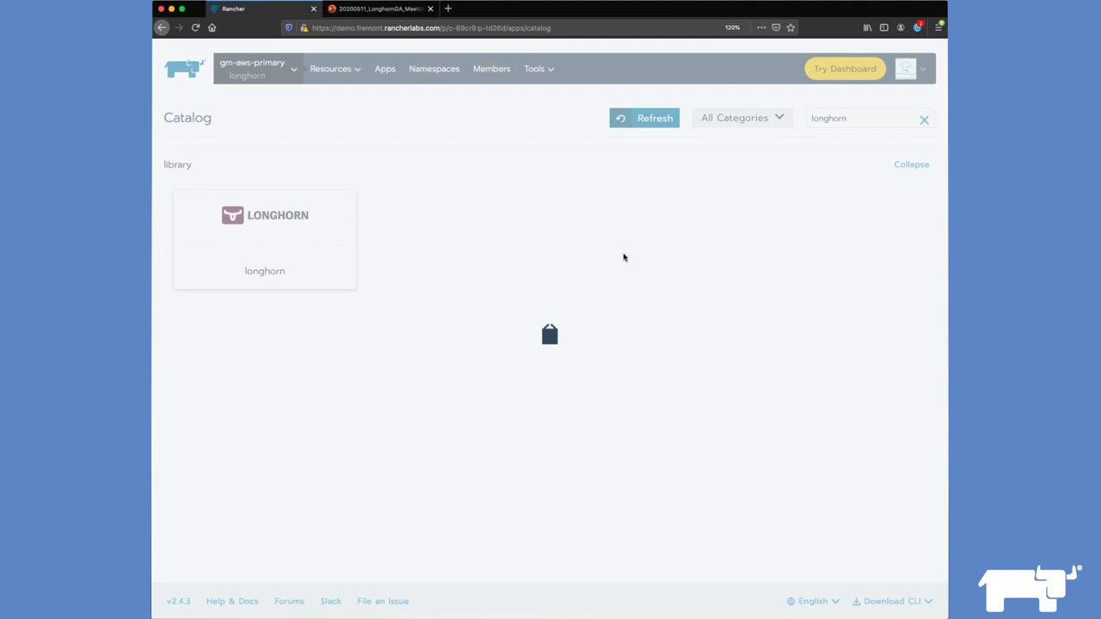
# Step: Set Customize Default Settings to True and review Longhorn's default setting values
pyautogui.scroll(-3, 623, 257)
pyautogui.scroll(-3, 613, 248)
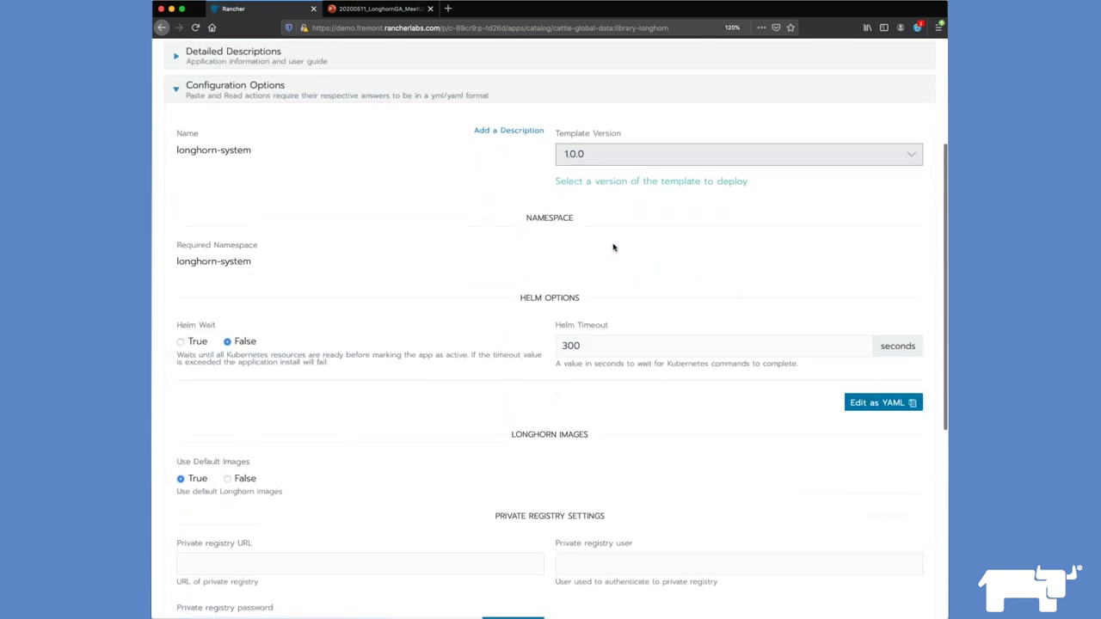
pyautogui.scroll(-5, 613, 248)
pyautogui.scroll(-3, 549, 323)
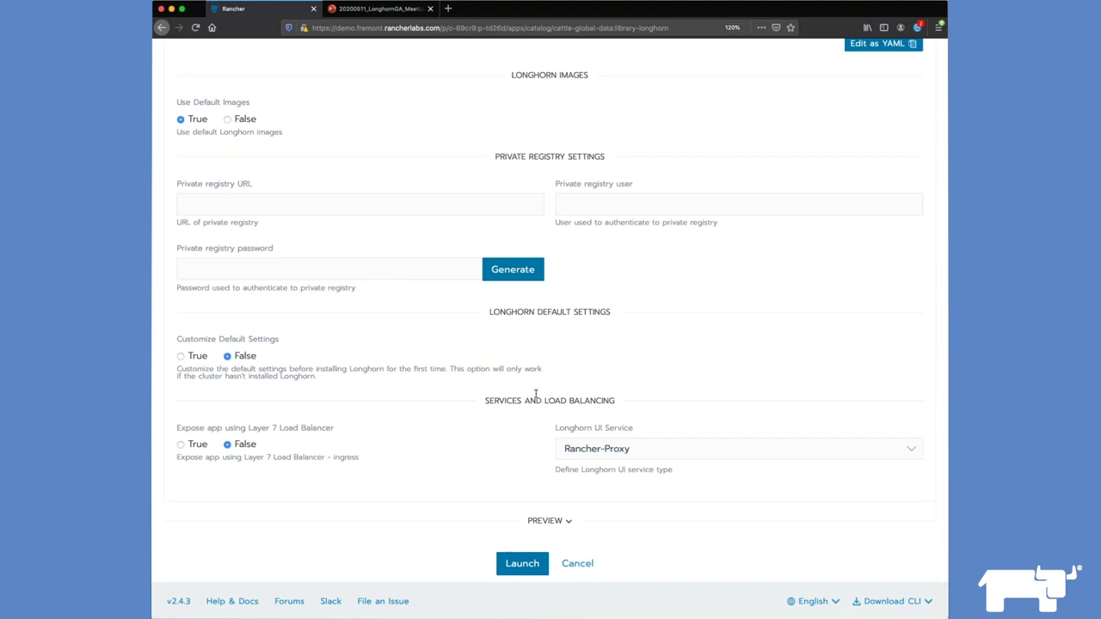
pyautogui.click(181, 356)
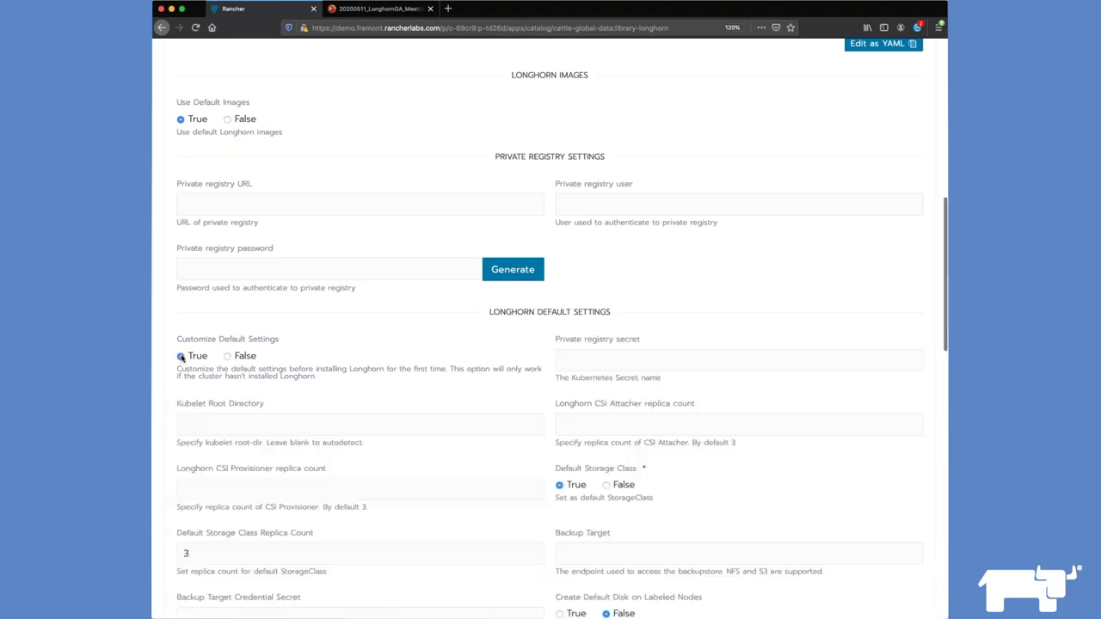
pyautogui.scroll(-2, 320, 365)
pyautogui.scroll(-1, 318, 365)
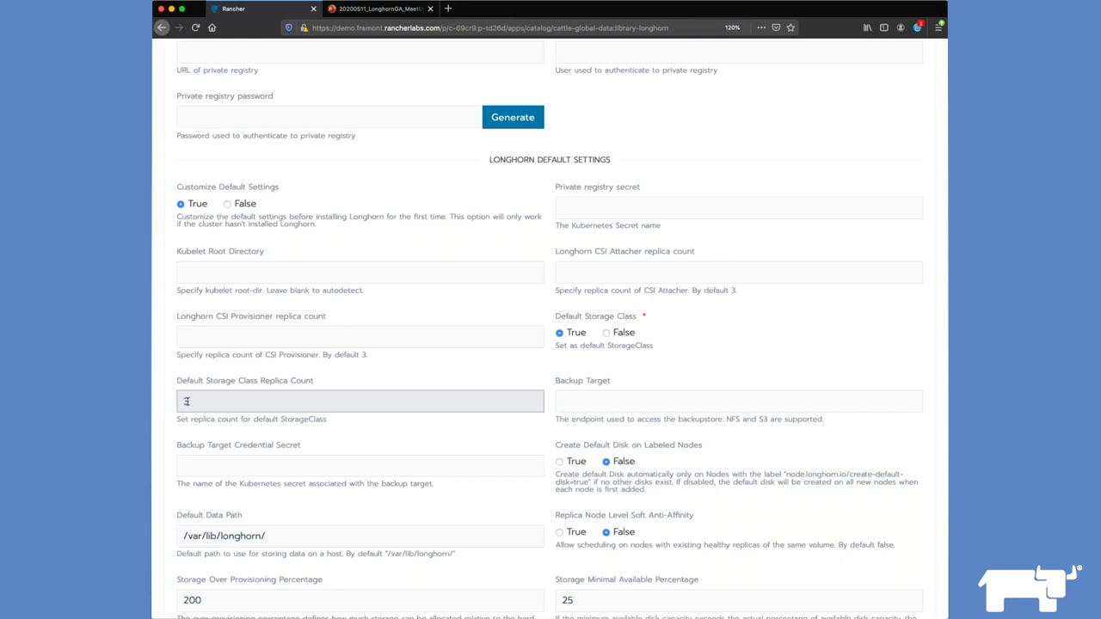
pyautogui.scroll(-3, 472, 401)
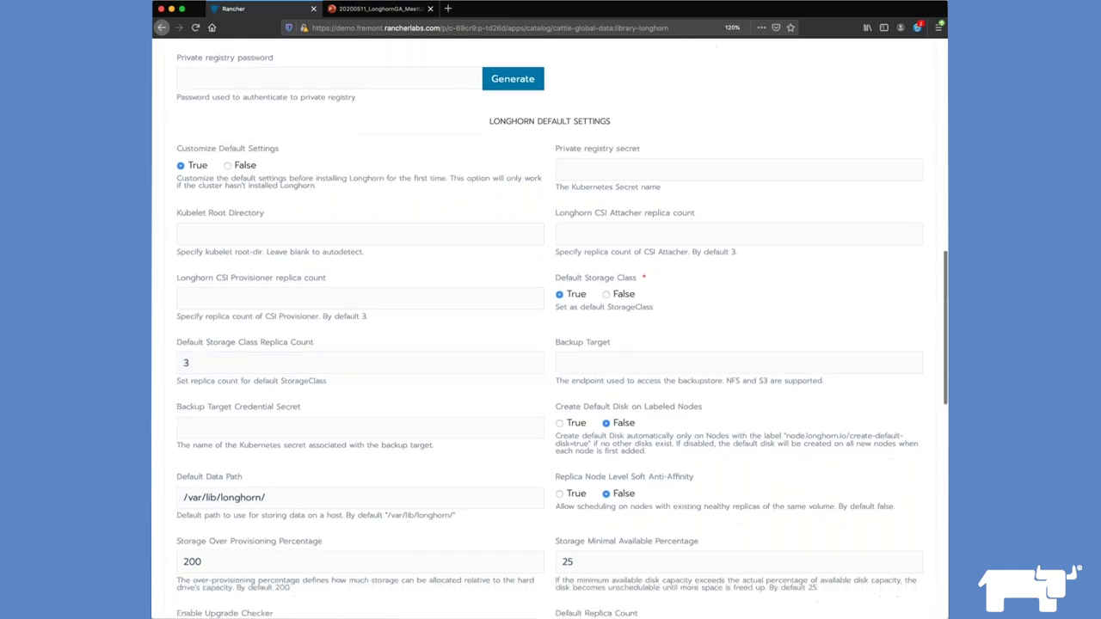
pyautogui.scroll(-5, 471, 401)
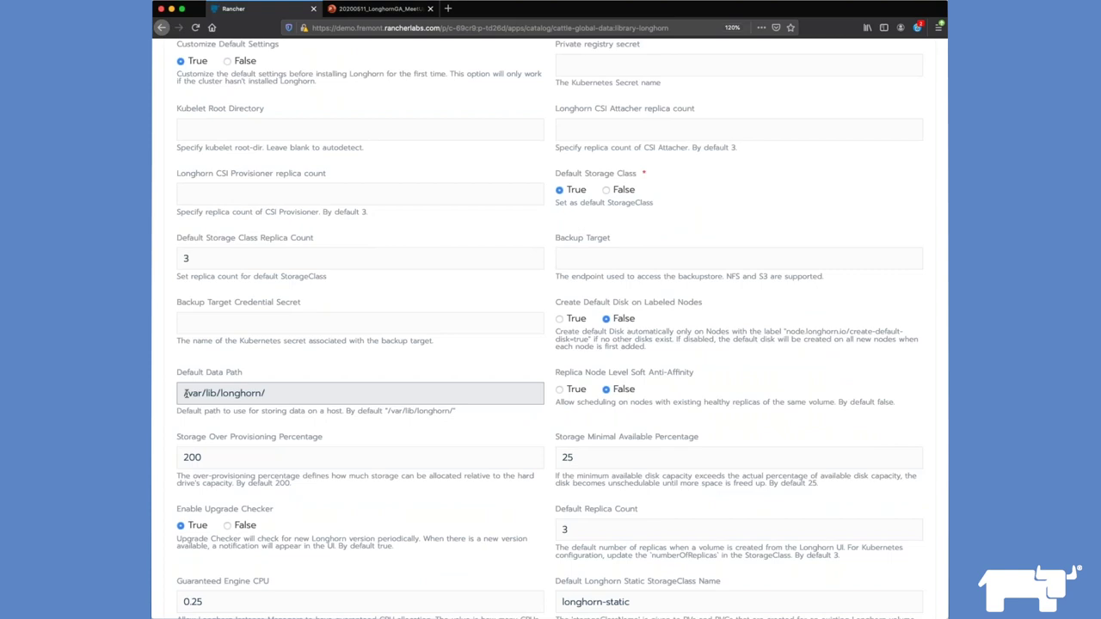
pyautogui.scroll(-4, 227, 432)
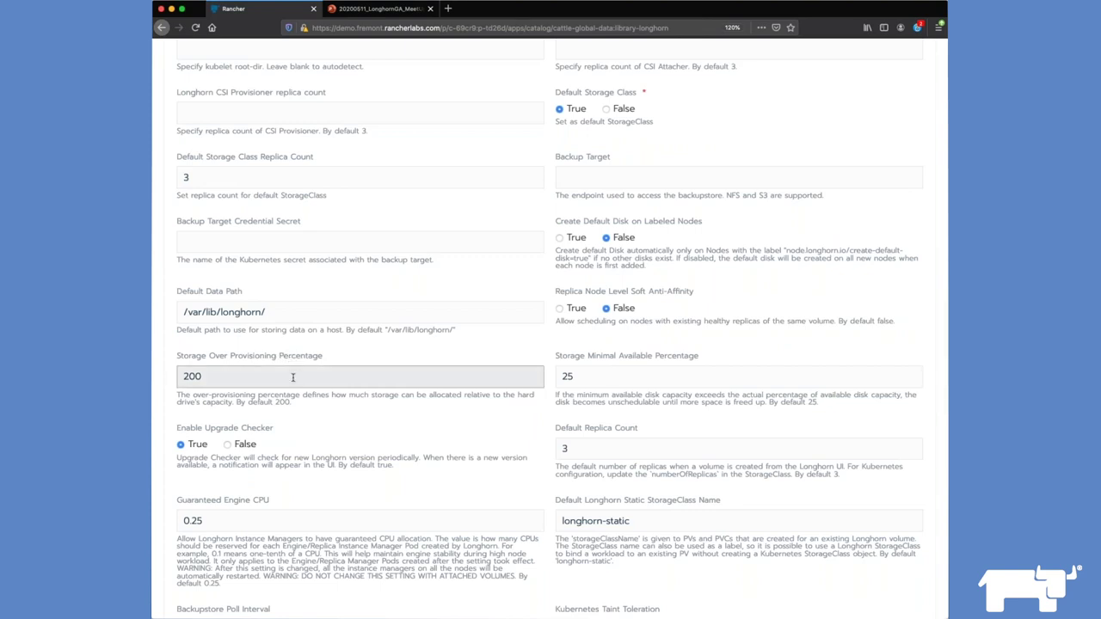
pyautogui.scroll(-5, 292, 376)
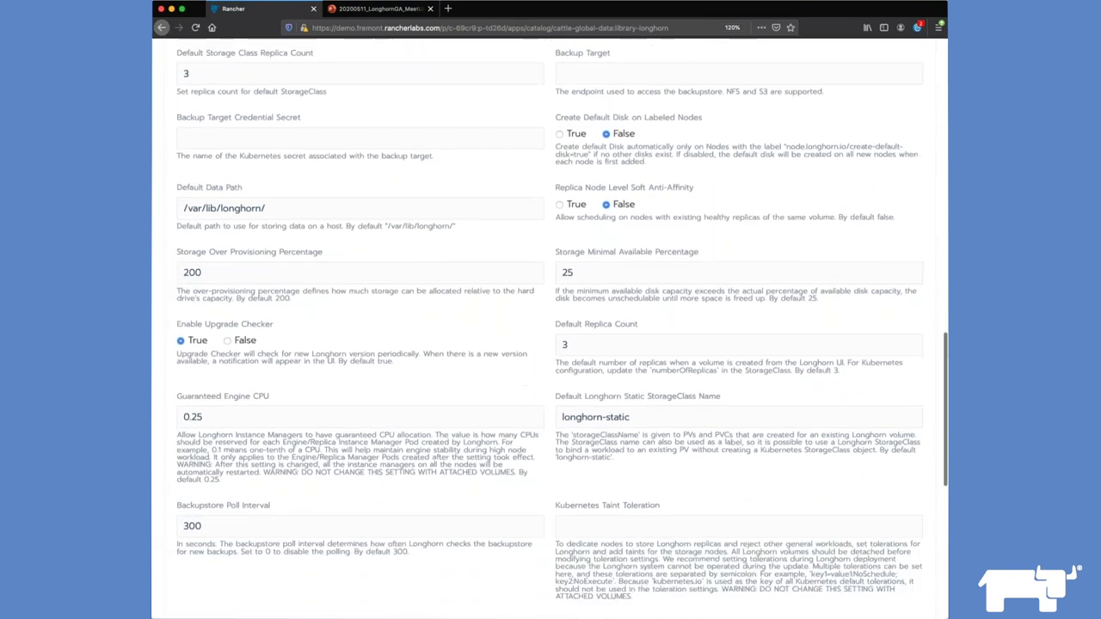
pyautogui.scroll(-1, 207, 408)
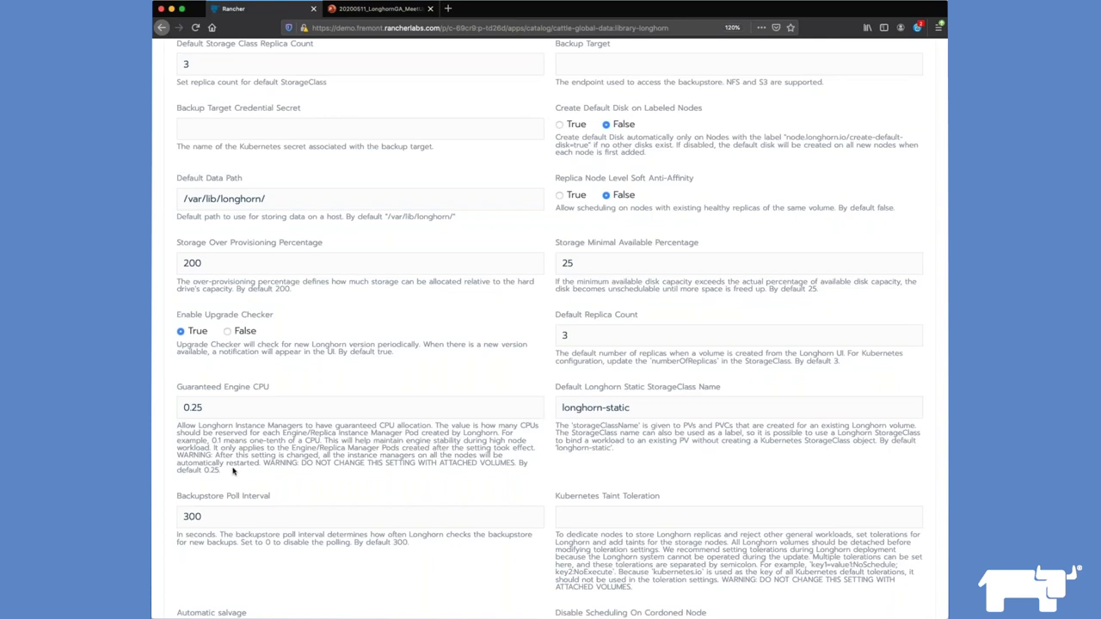
pyautogui.scroll(-5, 232, 470)
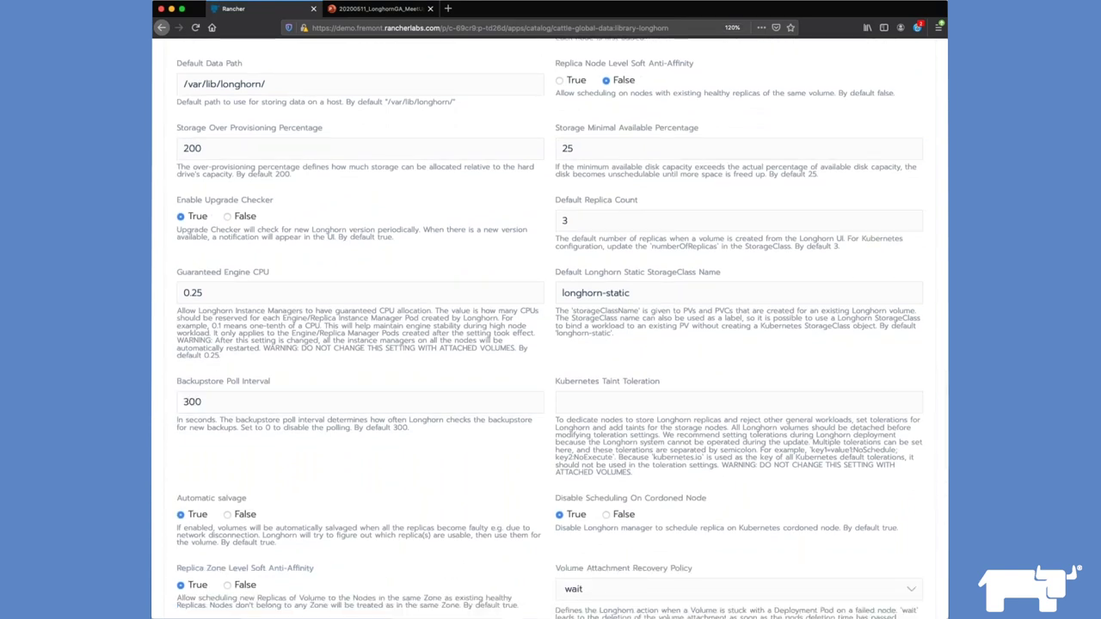
pyautogui.scroll(-3, 293, 468)
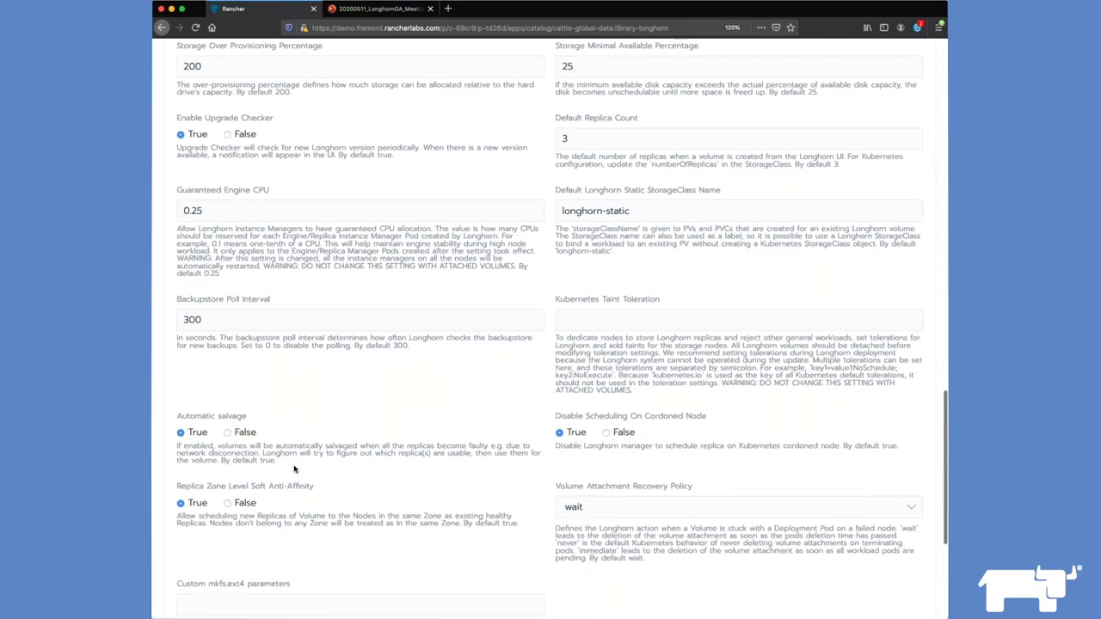
pyautogui.scroll(-1, 445, 378)
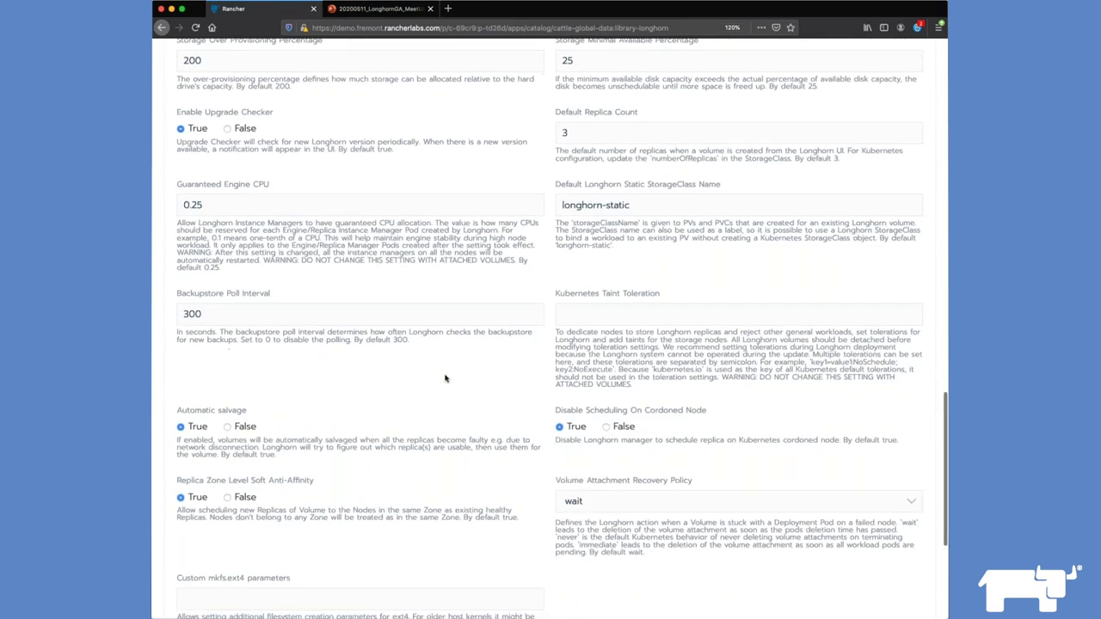
pyautogui.scroll(-3, 446, 378)
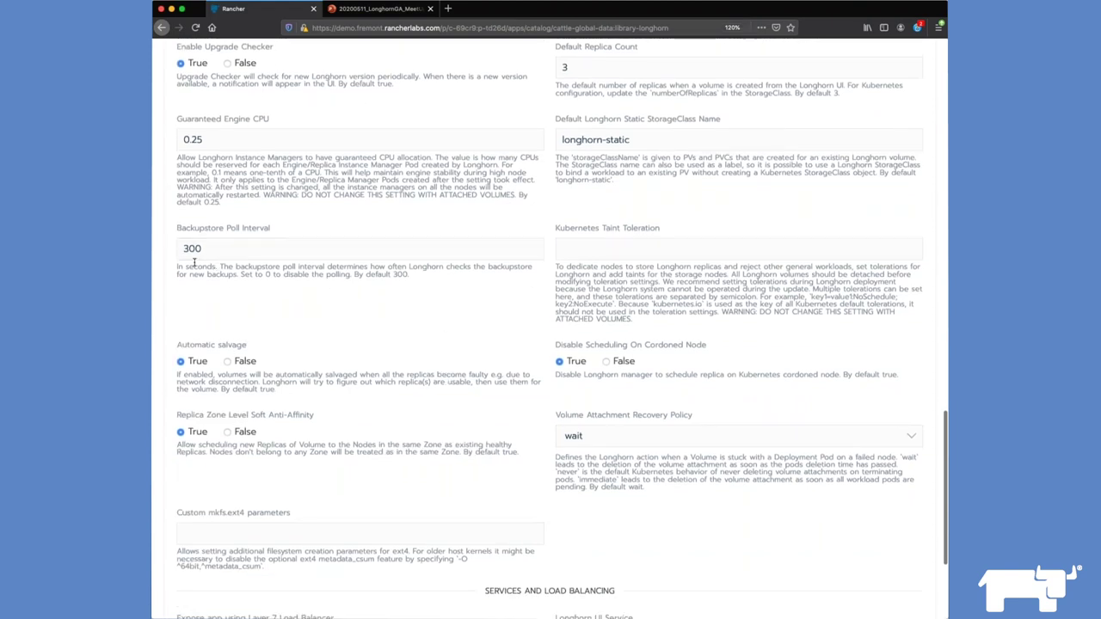
# Step: Check Backupstore Poll Interval, revert Customize Default Settings to False, and launch longhorn 1.0.0
pyautogui.click(196, 247)
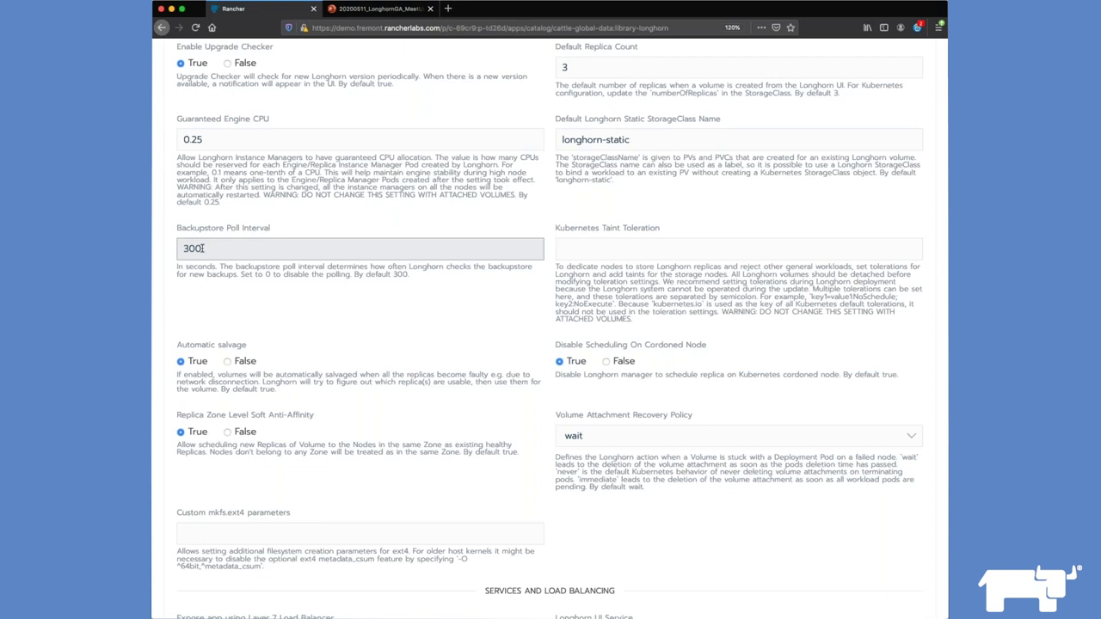
pyautogui.scroll(-1, 203, 248)
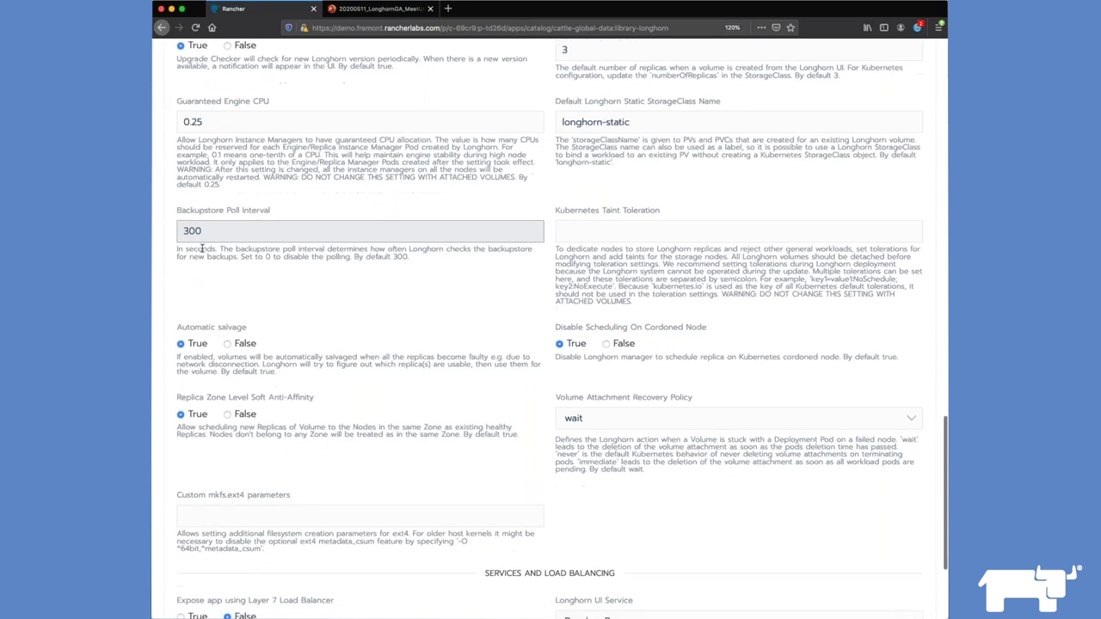
pyautogui.scroll(1, 202, 246)
pyautogui.scroll(-2, 202, 247)
pyautogui.scroll(10, 215, 284)
pyautogui.click(227, 323)
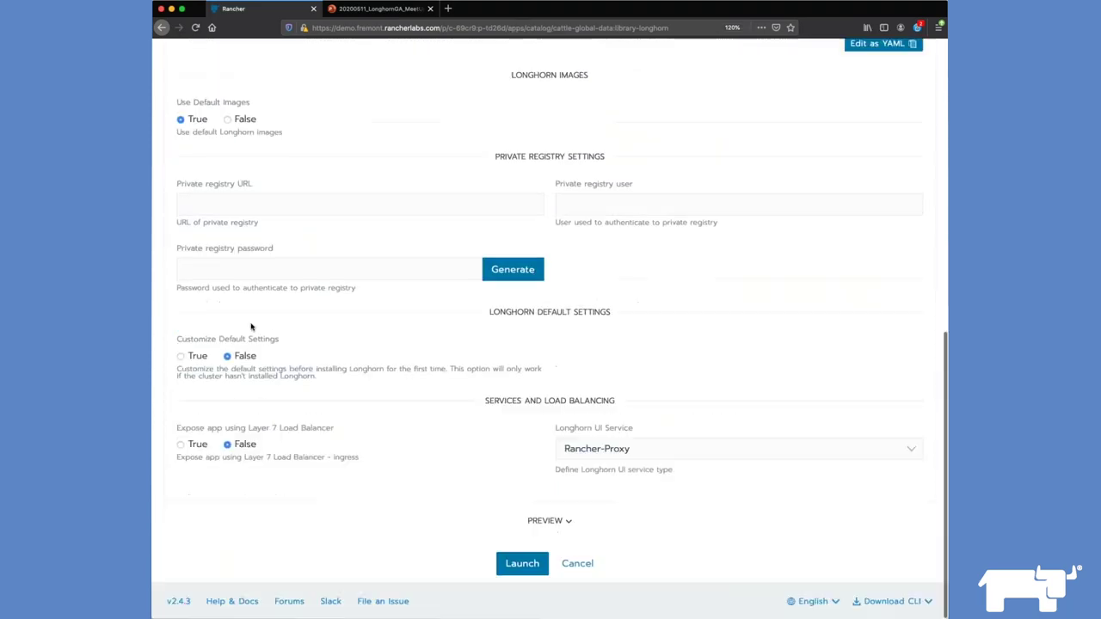
pyautogui.click(523, 567)
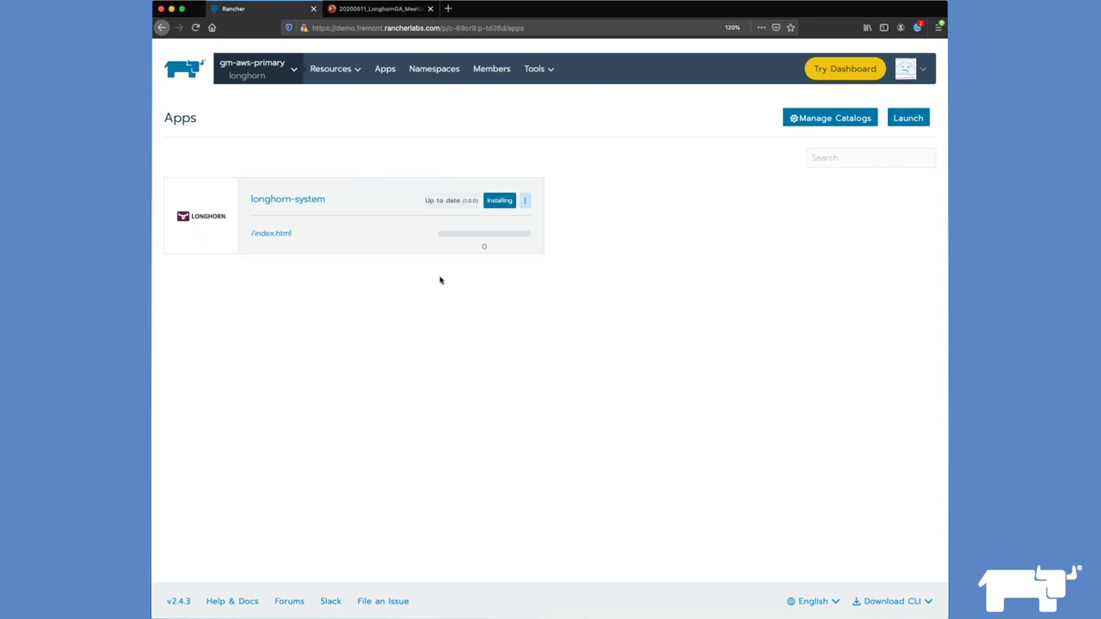
# Step: Watch the longhorn-system workloads turn Active, then open the Longhorn UI from Apps
pyautogui.click(300, 201)
pyautogui.scroll(-2, 381, 307)
pyautogui.scroll(-3, 381, 308)
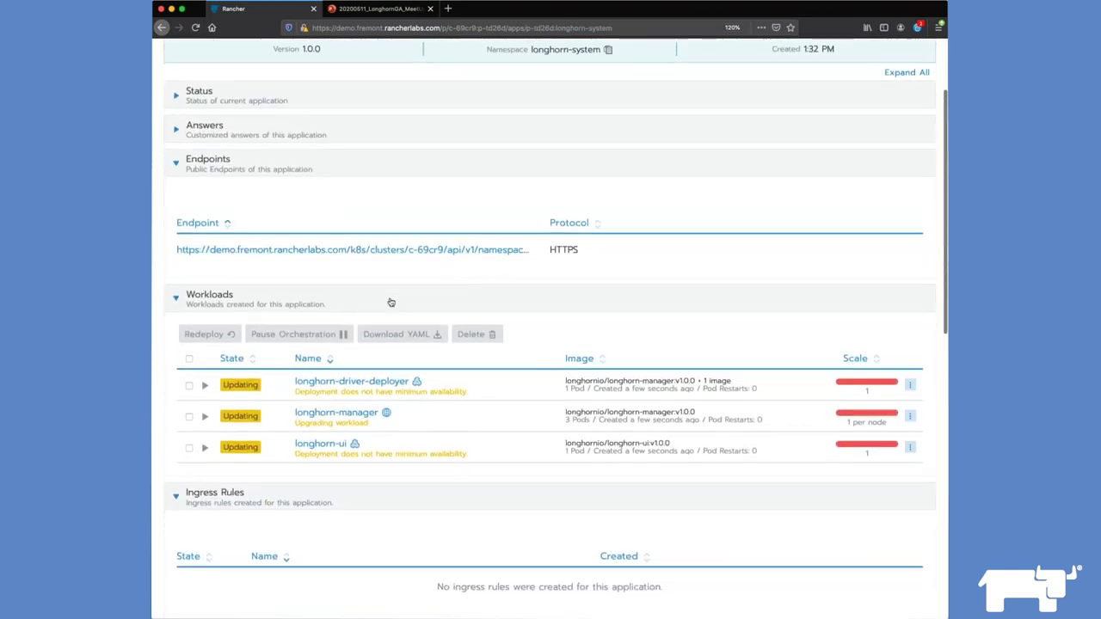
pyautogui.scroll(-2, 391, 302)
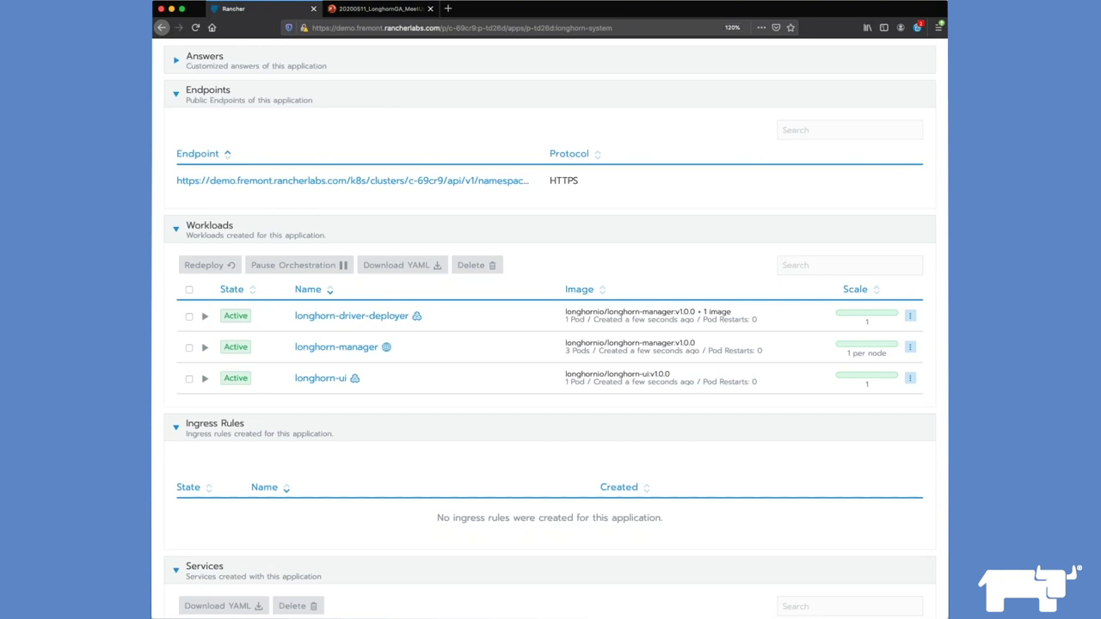
pyautogui.scroll(10, 550, 326)
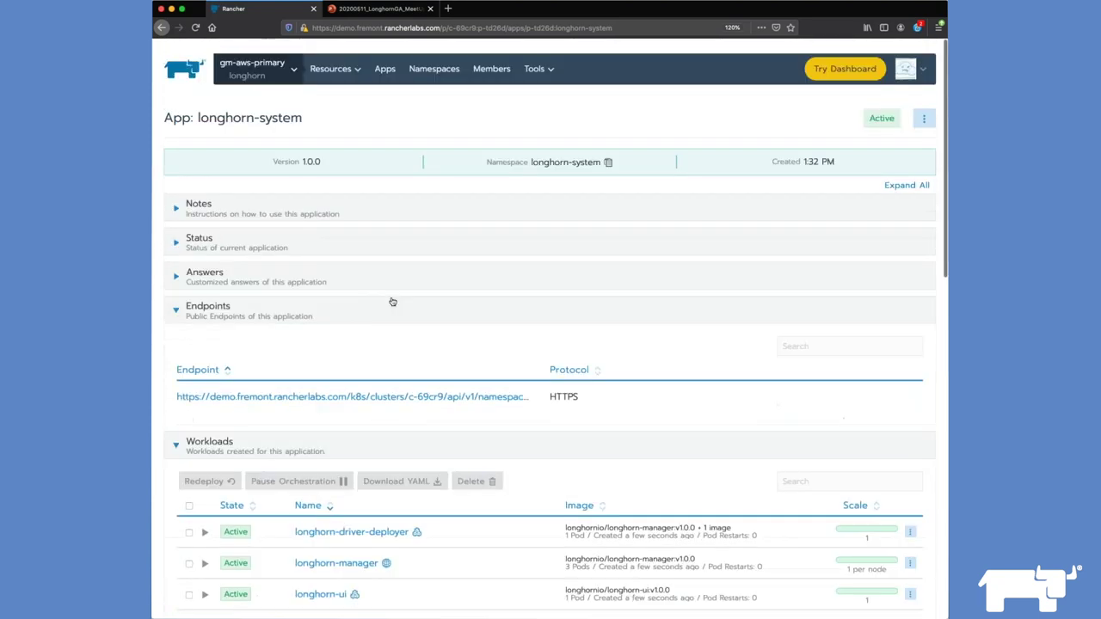
pyautogui.click(384, 69)
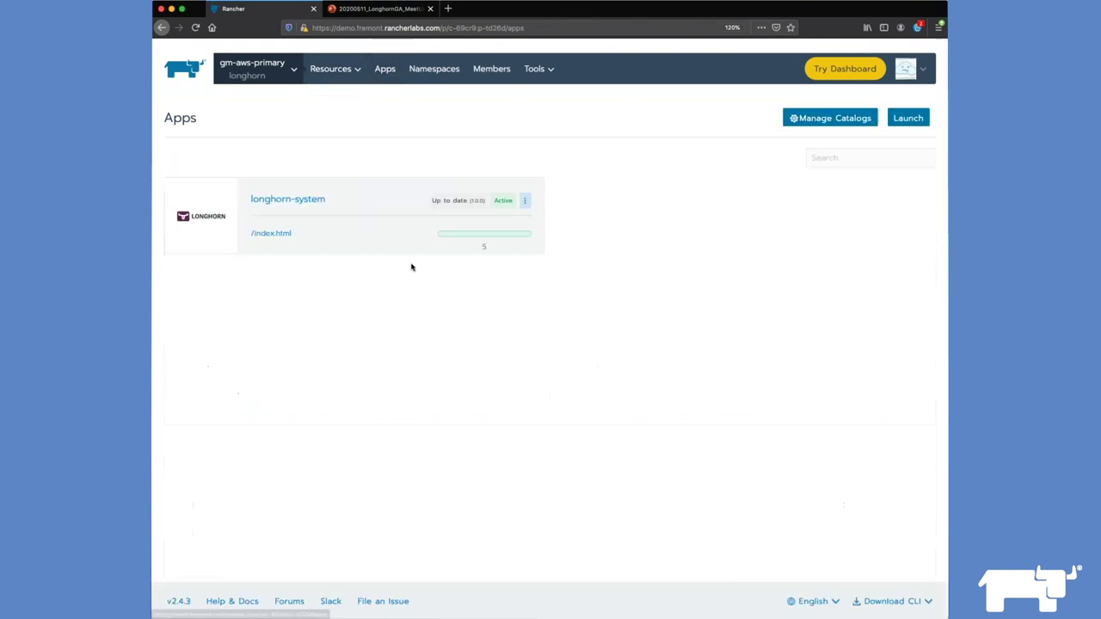
pyautogui.click(271, 233)
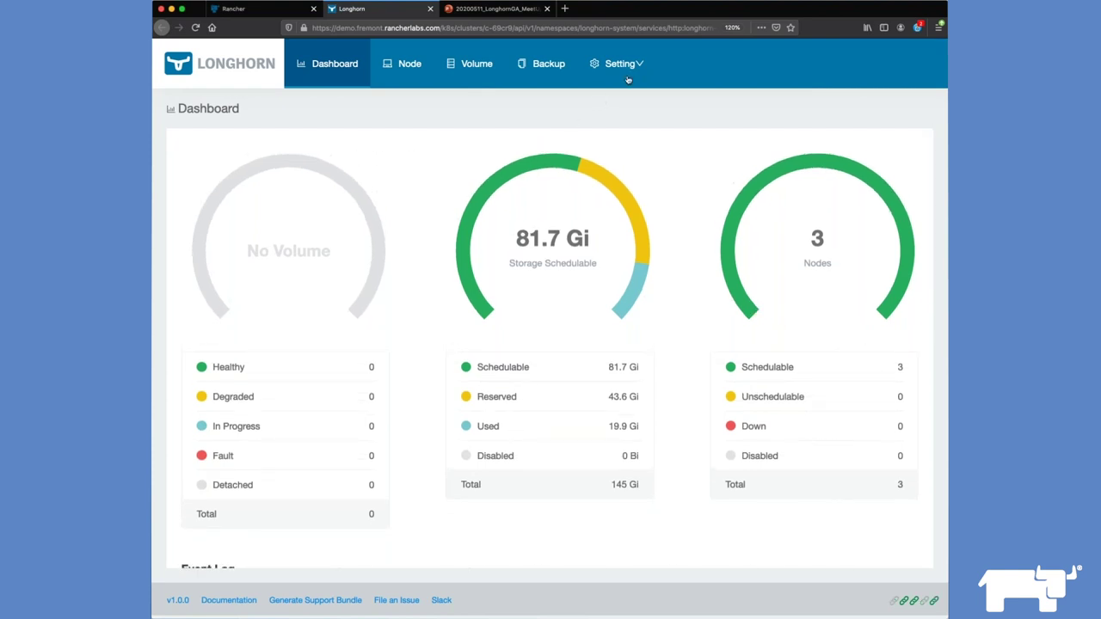
# Step: Open Longhorn's Setting > General page and scroll down to the Backup Target field
pyautogui.moveTo(627, 79)
pyautogui.click(622, 112)
pyautogui.scroll(-1, 652, 191)
pyautogui.scroll(-5, 651, 191)
pyautogui.scroll(-8, 550, 348)
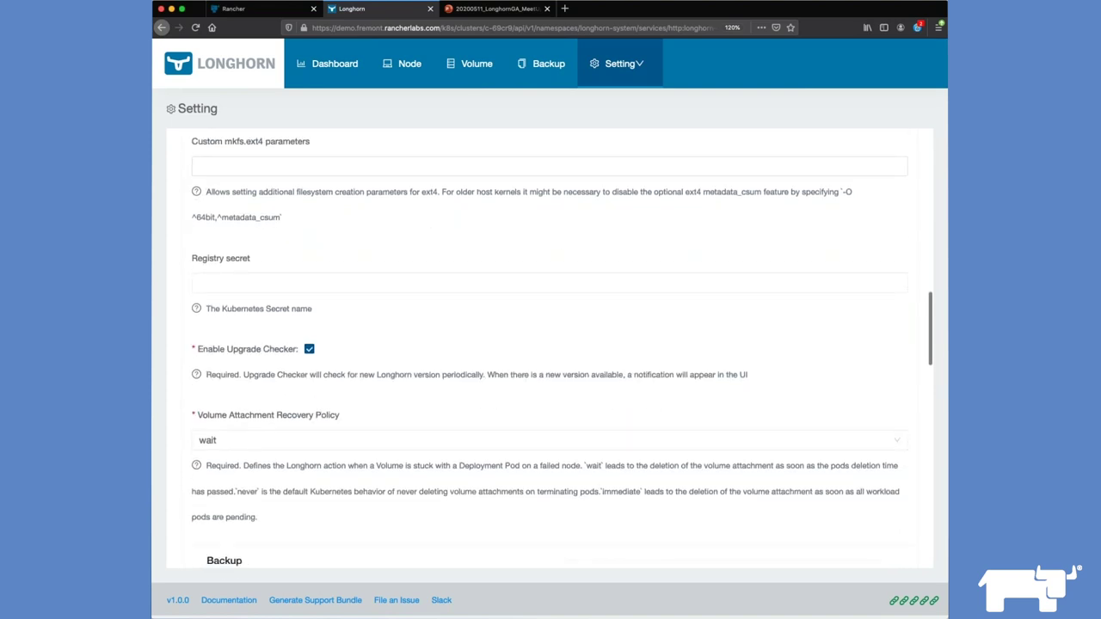
pyautogui.scroll(-4, 550, 348)
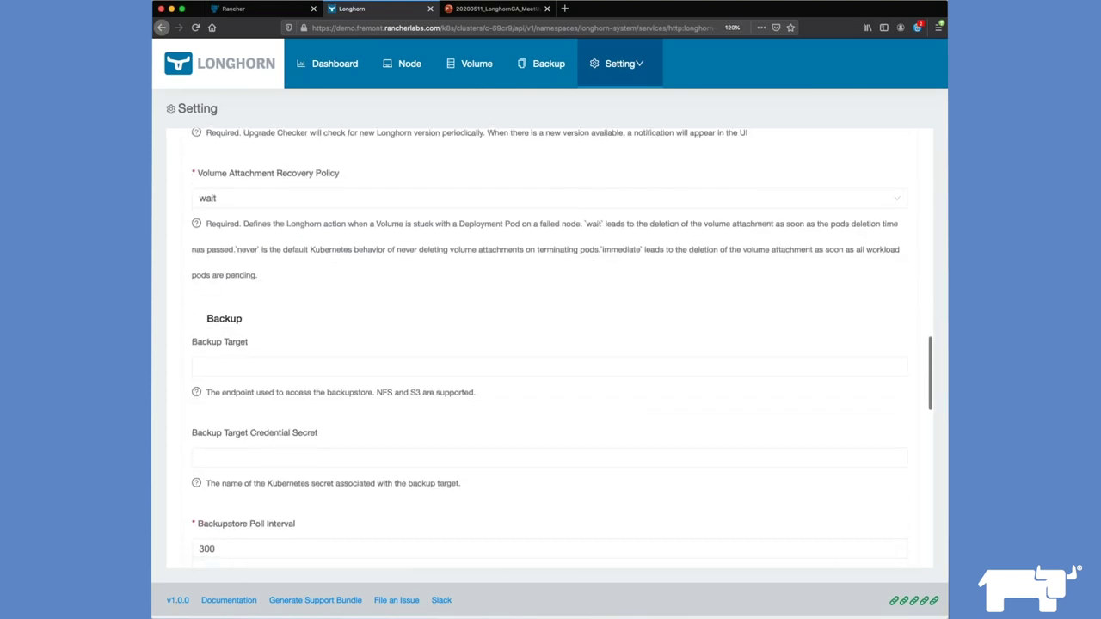
pyautogui.scroll(-1, 372, 360)
# Step: Set Backup Target to s3://gm-longhorn-demo@ap-southeast-2/ with credential secret longhorn-backup, and save
pyautogui.click(372, 348)
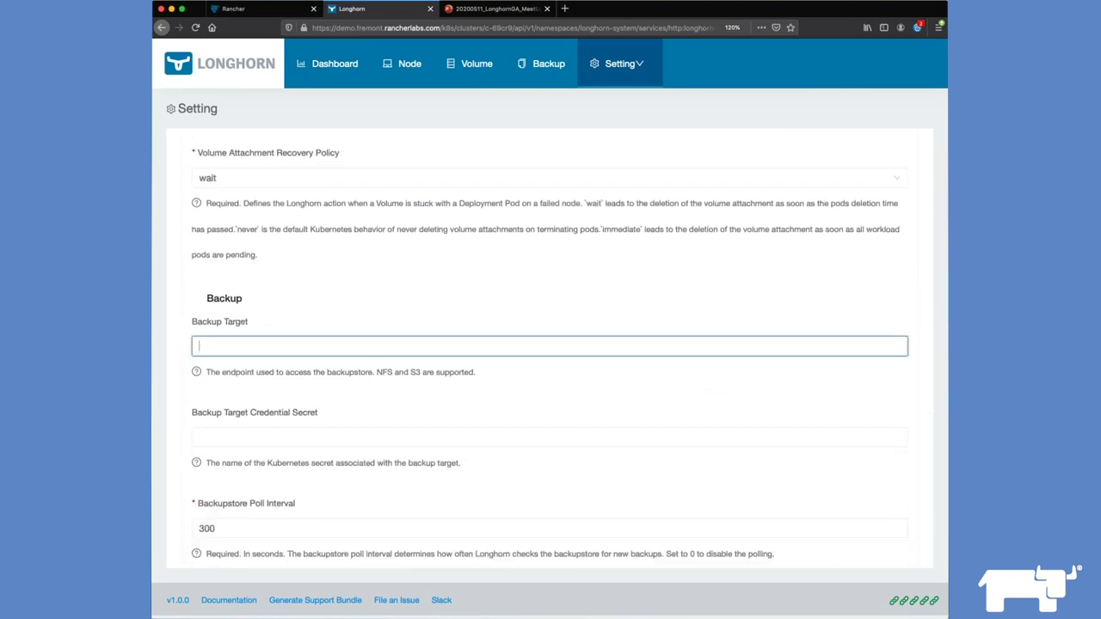
pyautogui.press('super+Tab')
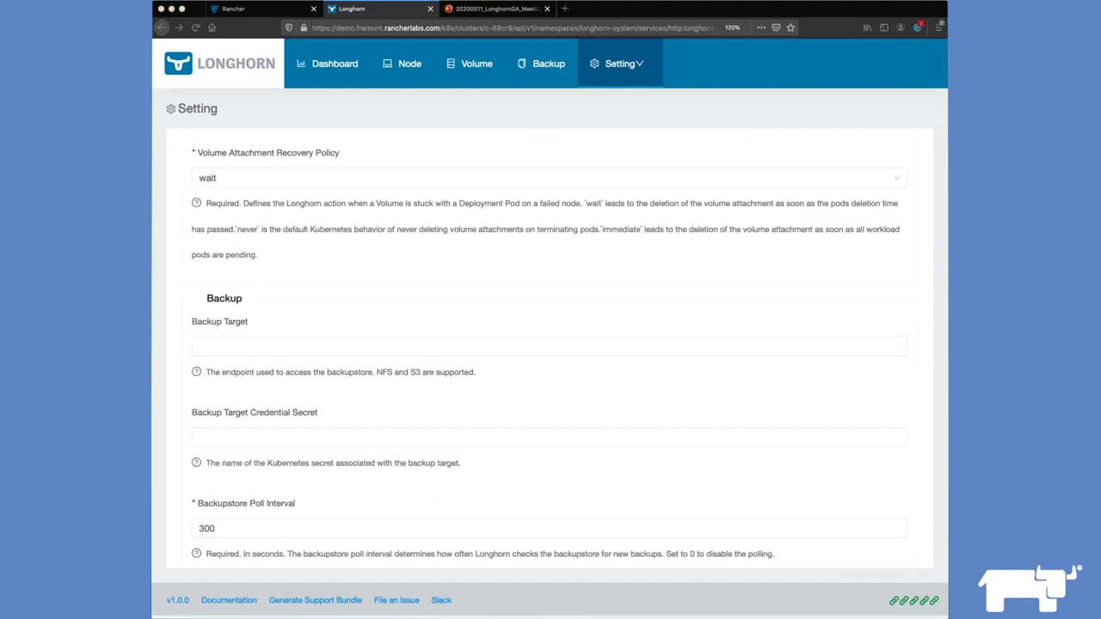
pyautogui.click(410, 344)
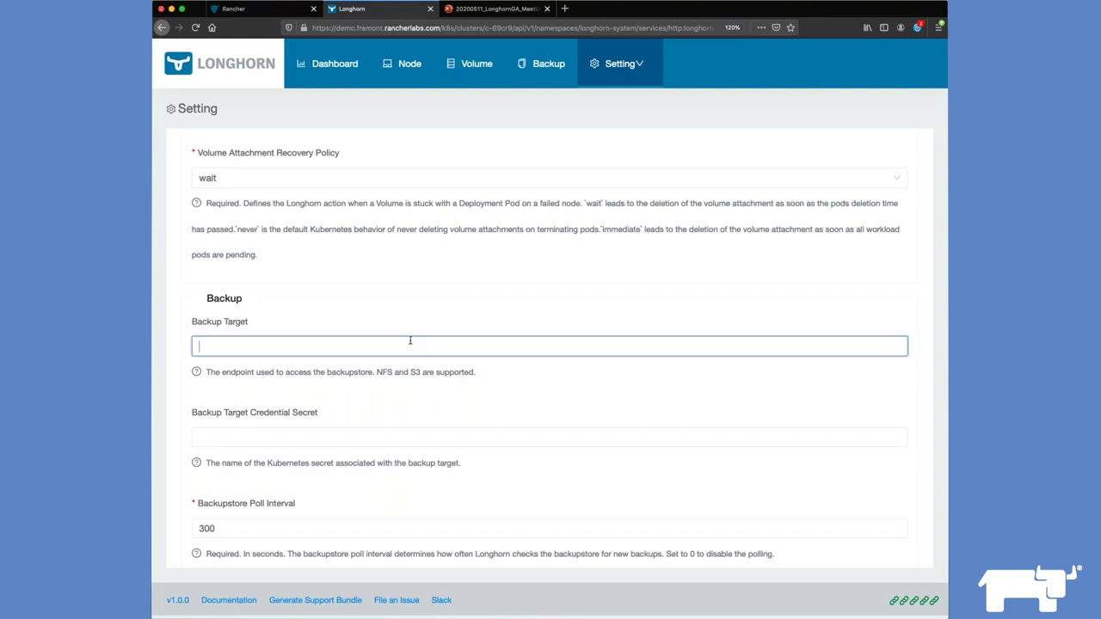
pyautogui.write('s3://gm-longhorn-demo@ap-southeast-2/')
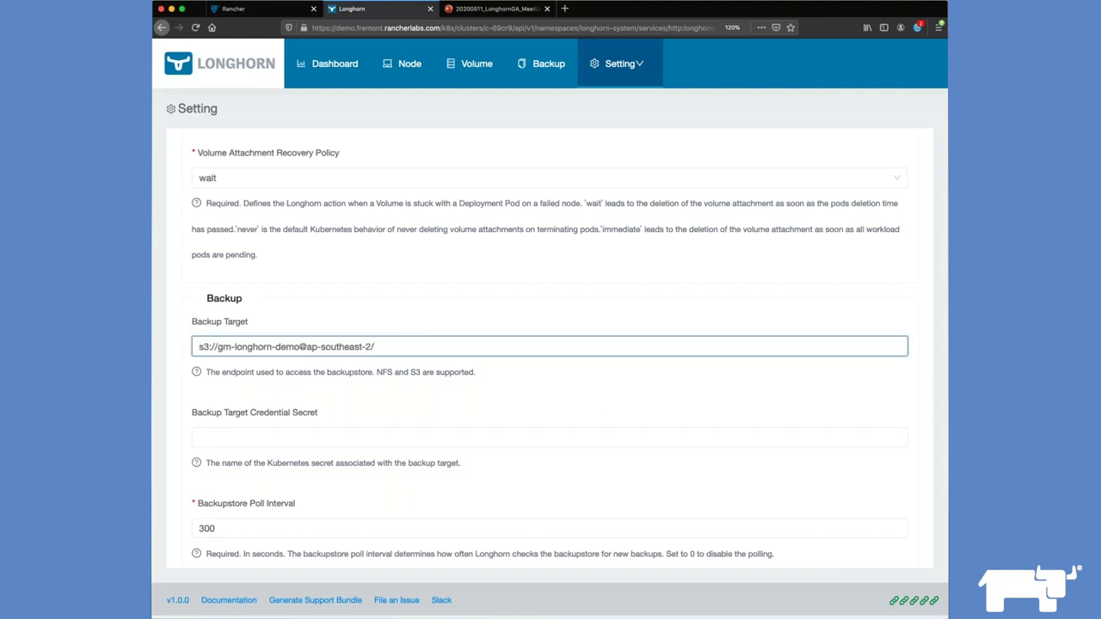
pyautogui.click(585, 435)
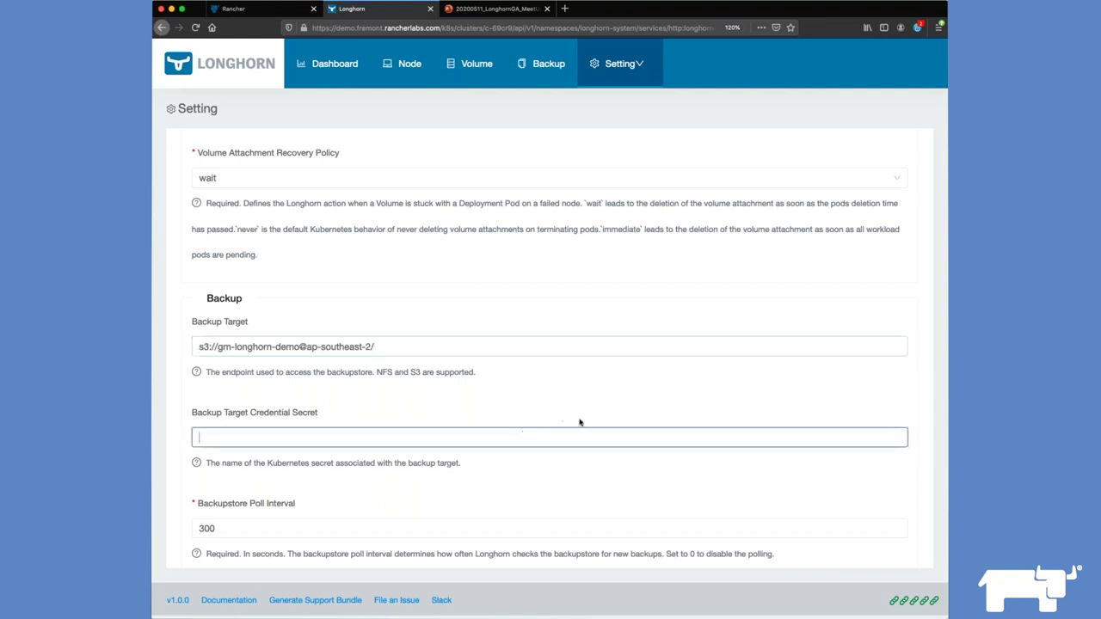
pyautogui.write('long')
pyautogui.press('BackSpace')
pyautogui.write('nghorn-backup')
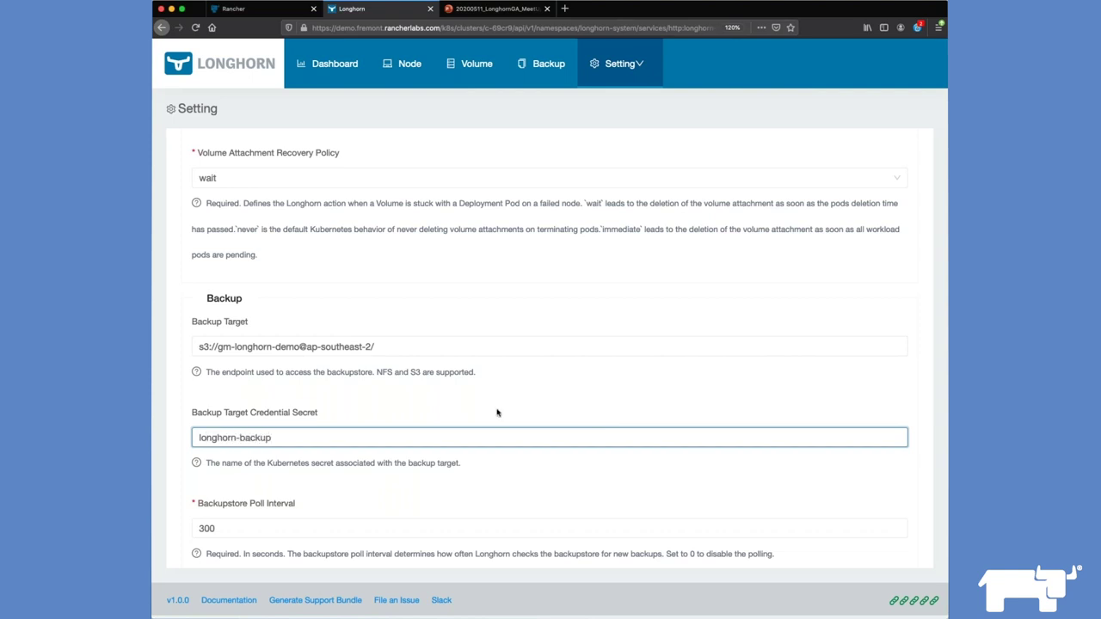
pyautogui.scroll(-2, 497, 413)
pyautogui.scroll(-2, 498, 413)
pyautogui.scroll(-10, 498, 437)
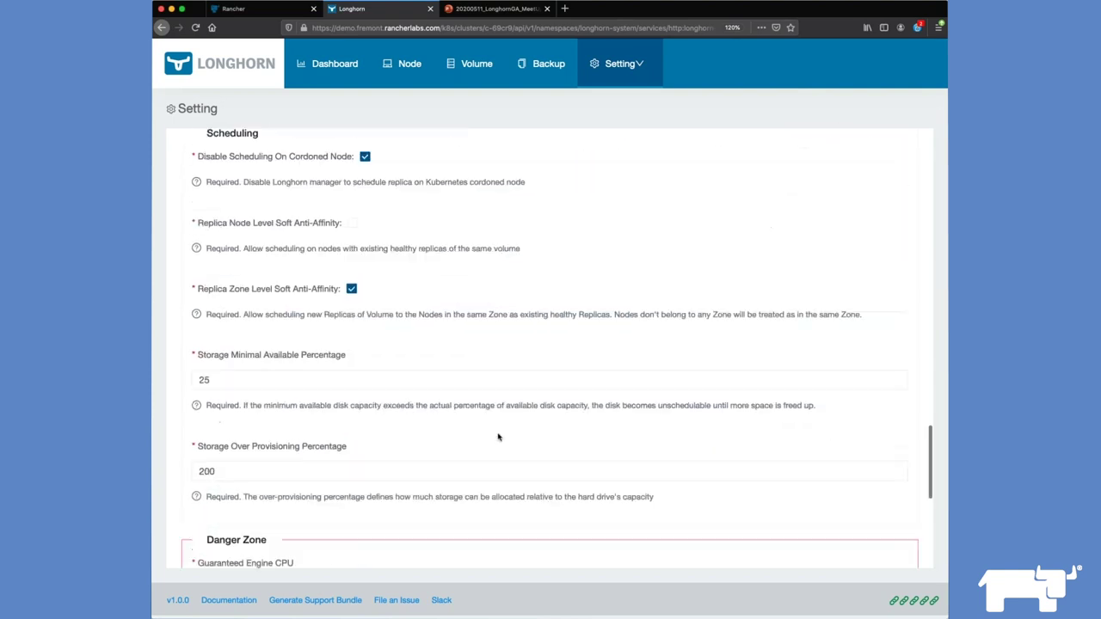
pyautogui.click(534, 541)
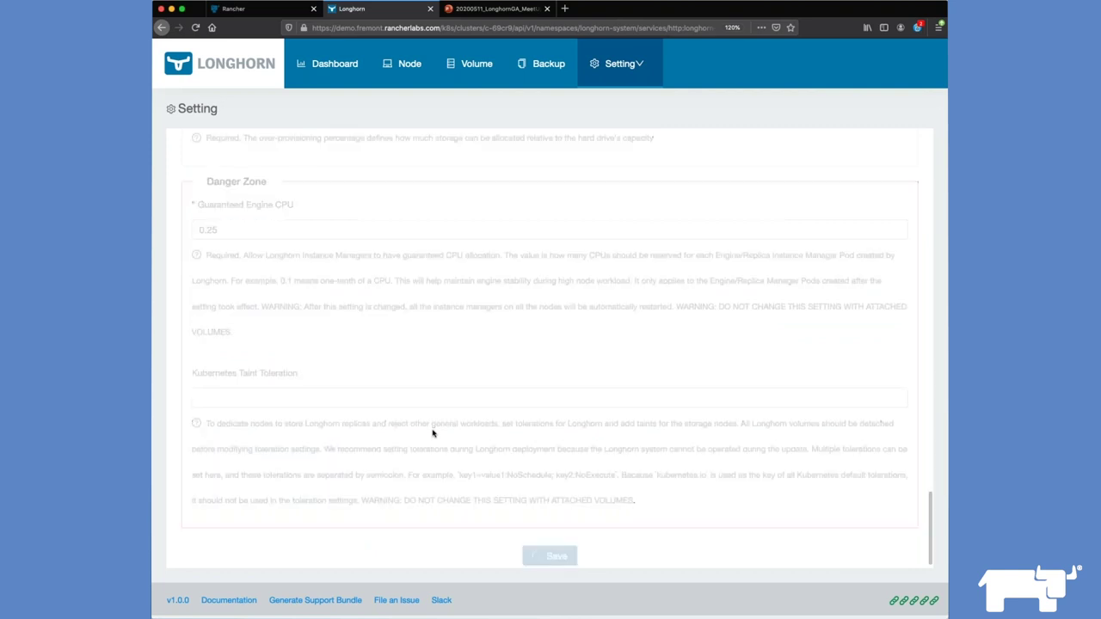
# Step: Check the Backup list and the Longhorn dashboard, then return to Rancher
pyautogui.scroll(15, 550, 344)
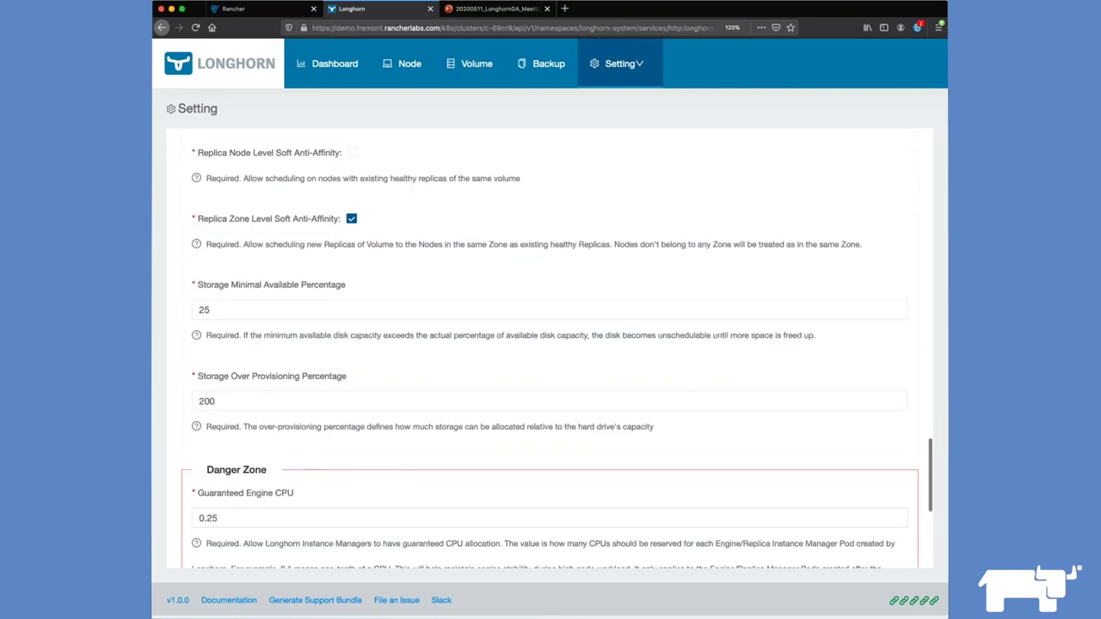
pyautogui.scroll(10, 551, 344)
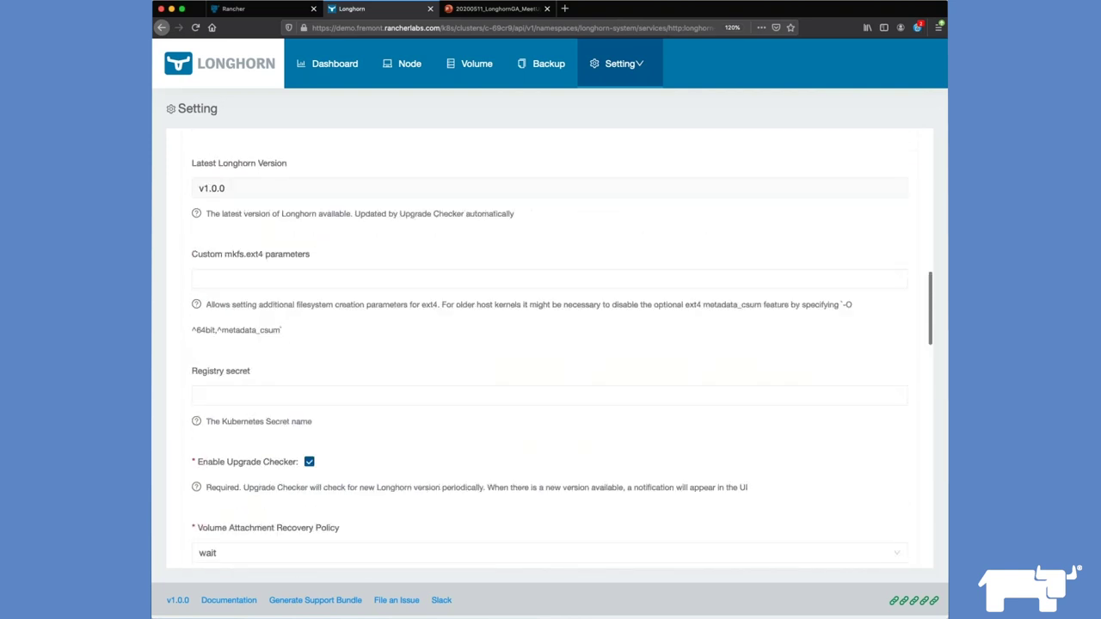
pyautogui.click(542, 64)
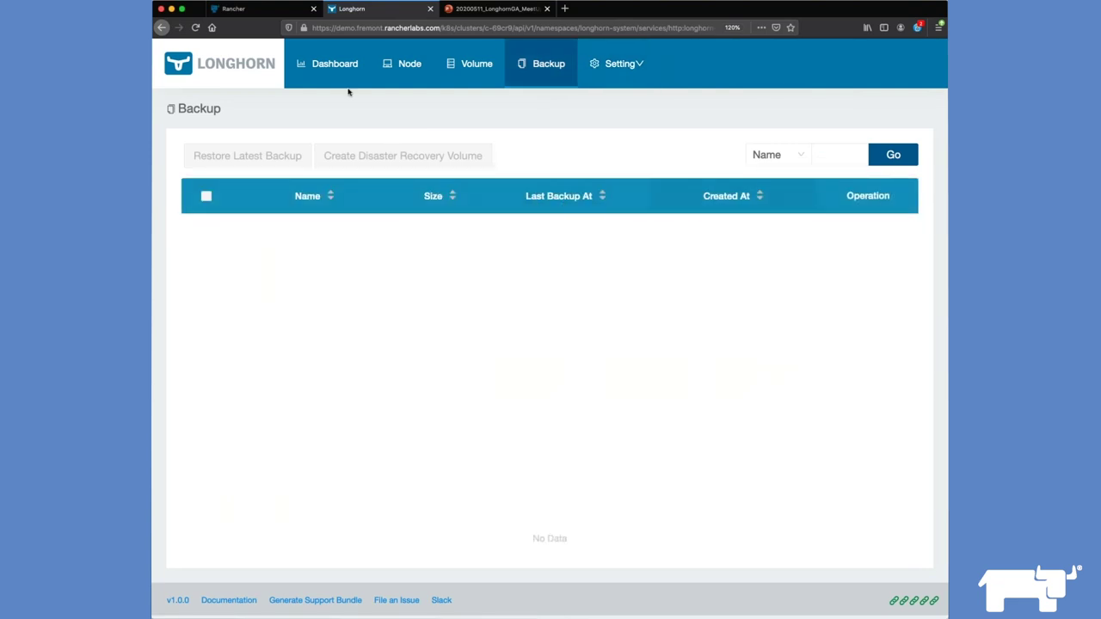
pyautogui.click(326, 72)
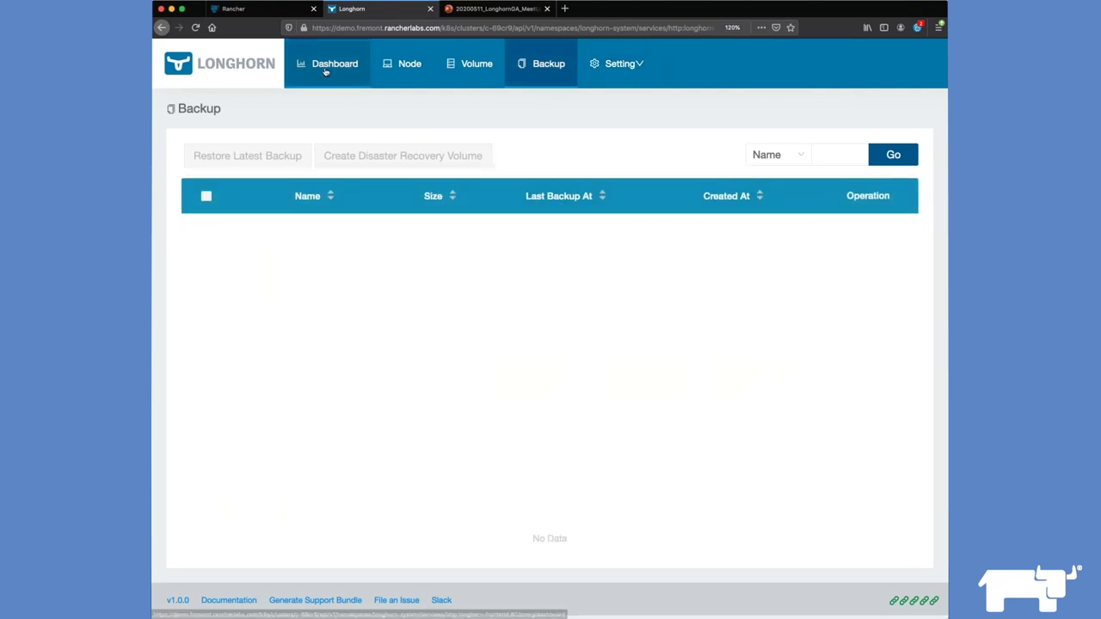
pyautogui.click(256, 11)
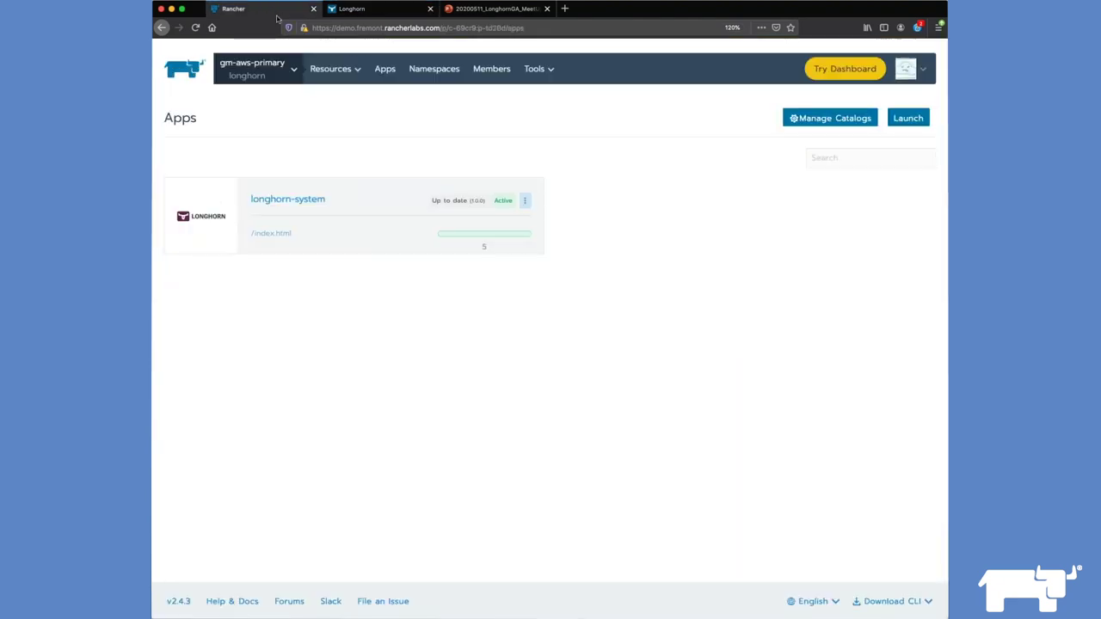
# Step: Check gm-aws-primary's storage classes, then switch to the cluster's Default project
pyautogui.click(273, 69)
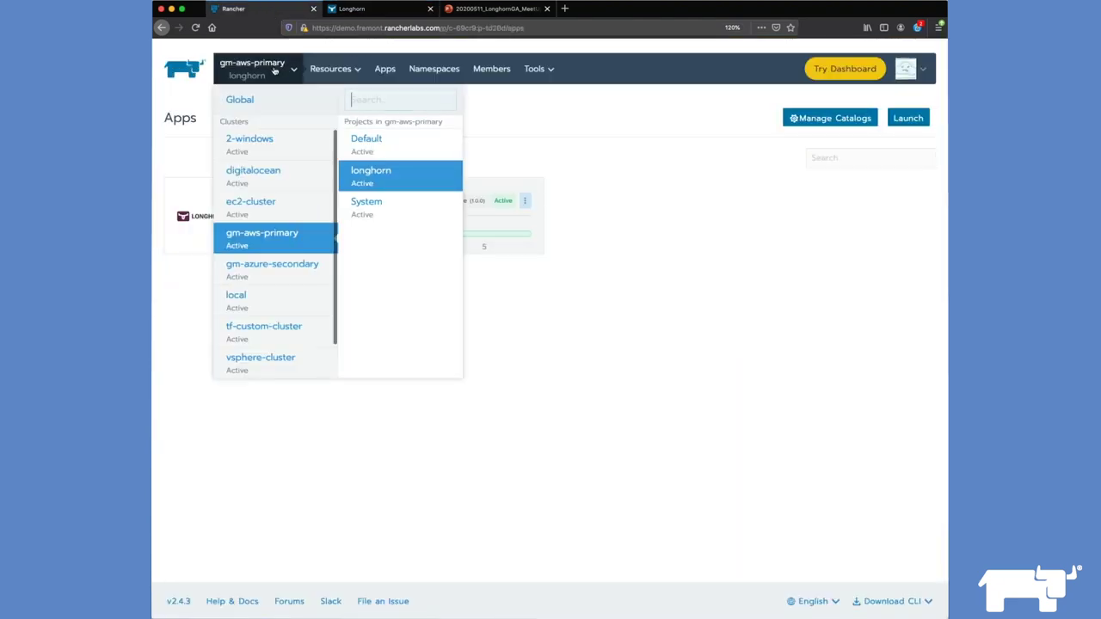
pyautogui.click(275, 240)
pyautogui.moveTo(413, 71)
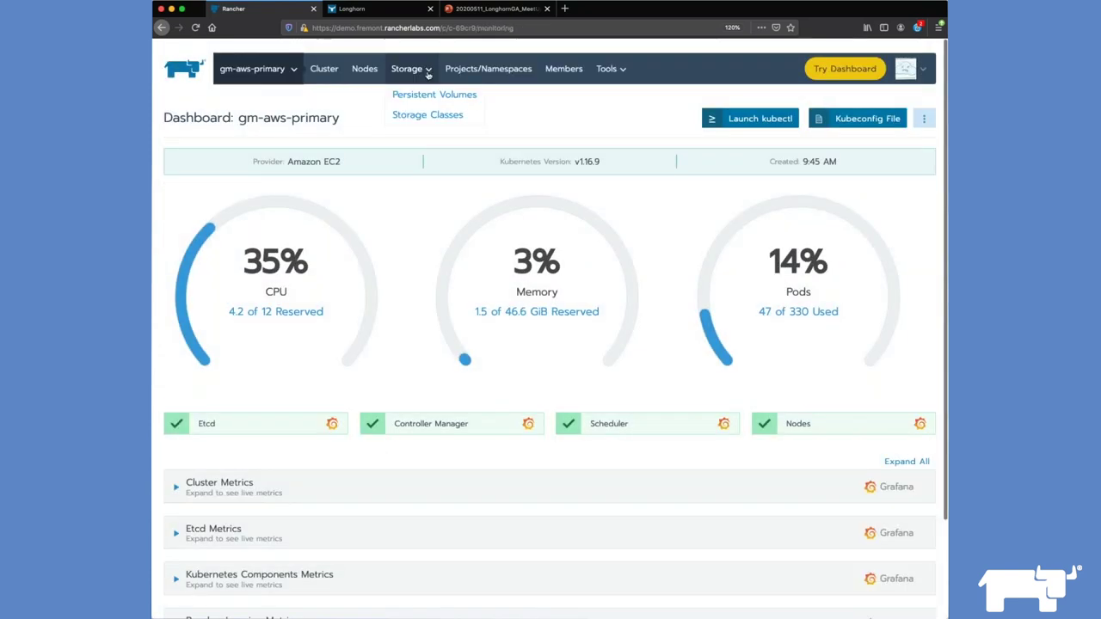
pyautogui.click(456, 115)
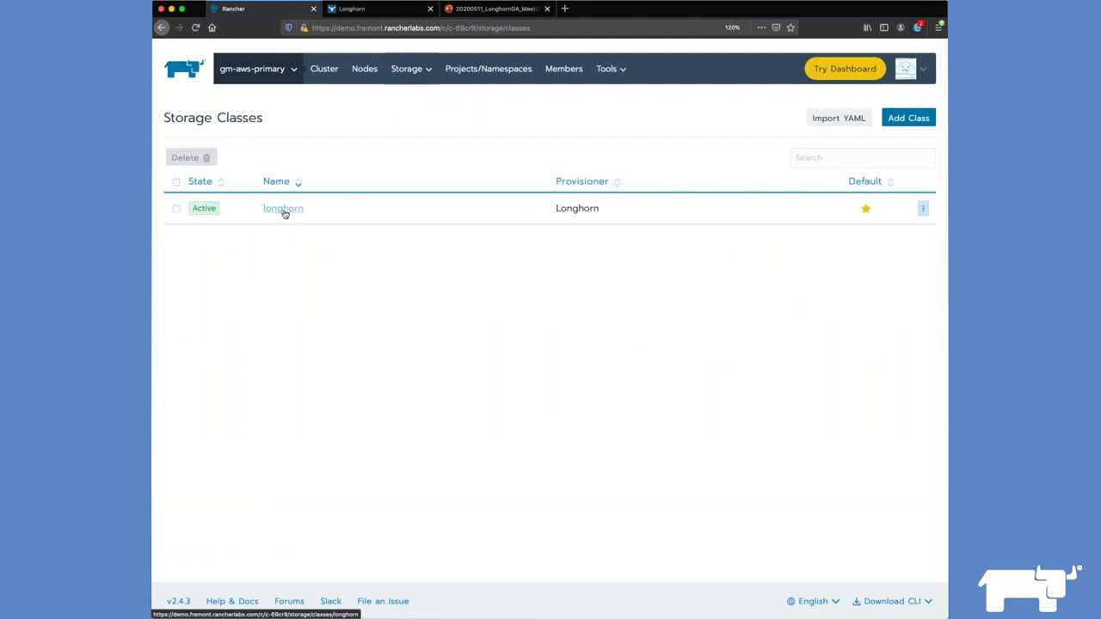
pyautogui.moveTo(286, 79)
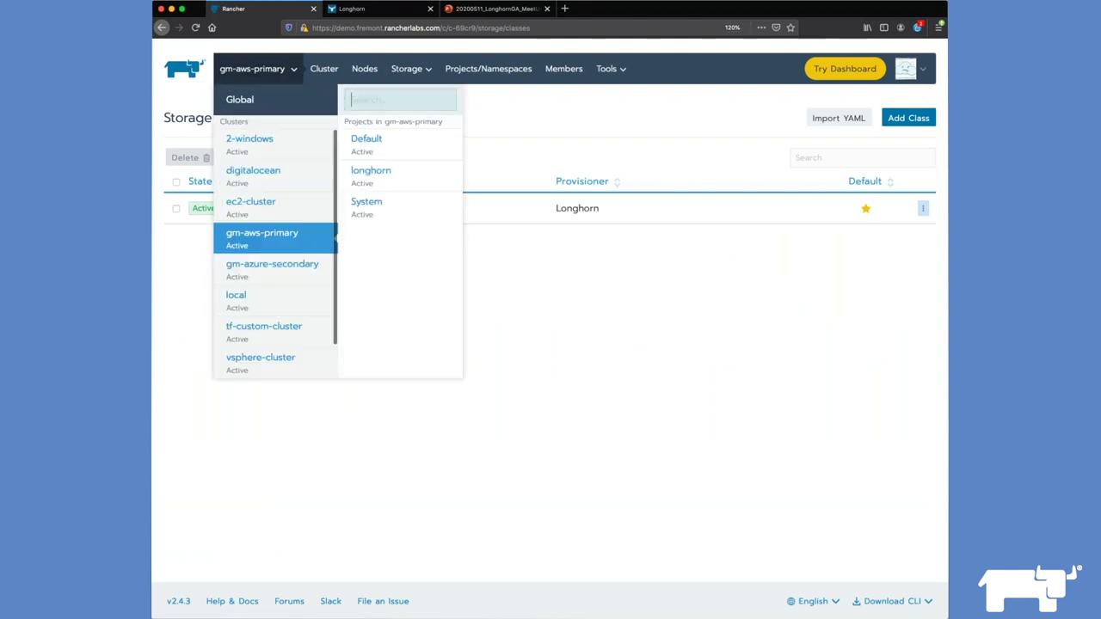
pyautogui.click(272, 238)
pyautogui.moveTo(254, 69)
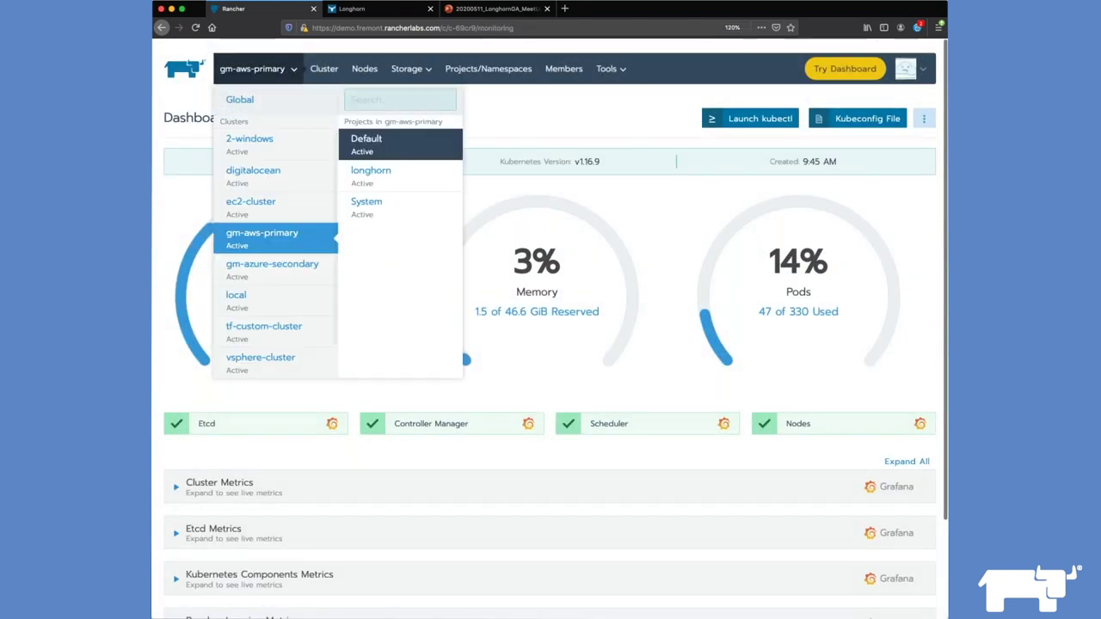
pyautogui.click(370, 145)
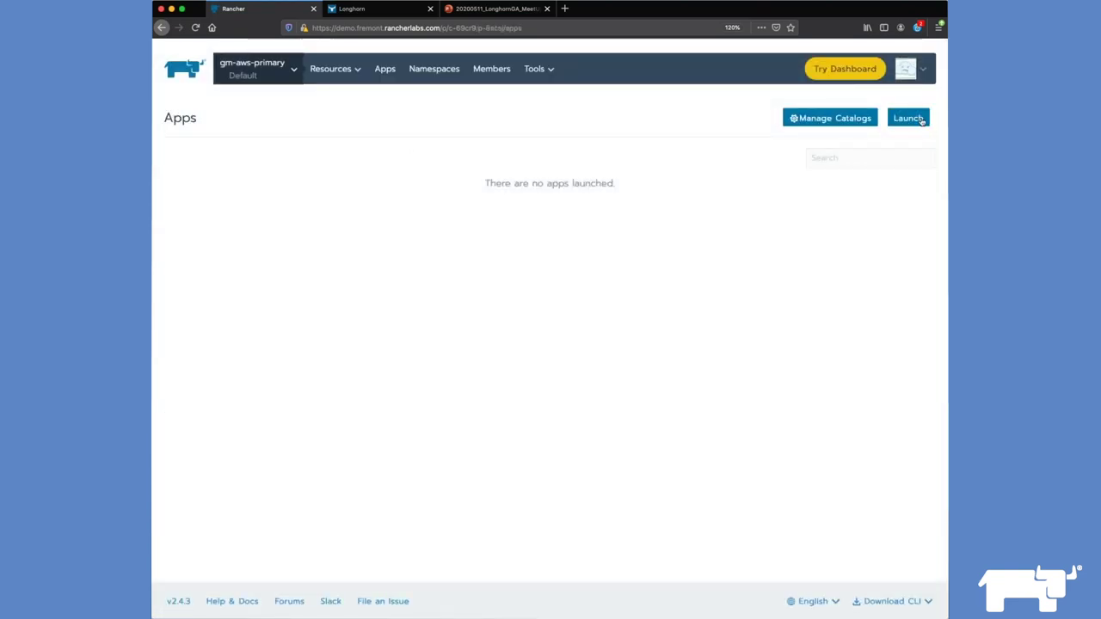
# Step: Search the app catalog for 'wordpress' and open the library wordpress chart
pyautogui.click(915, 117)
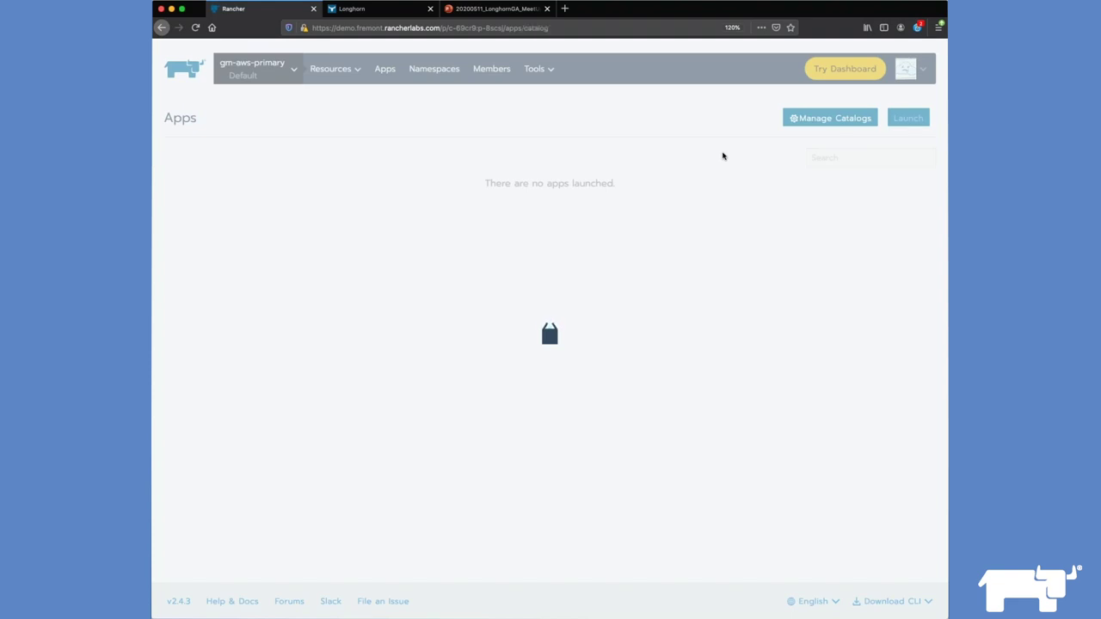
pyautogui.click(817, 118)
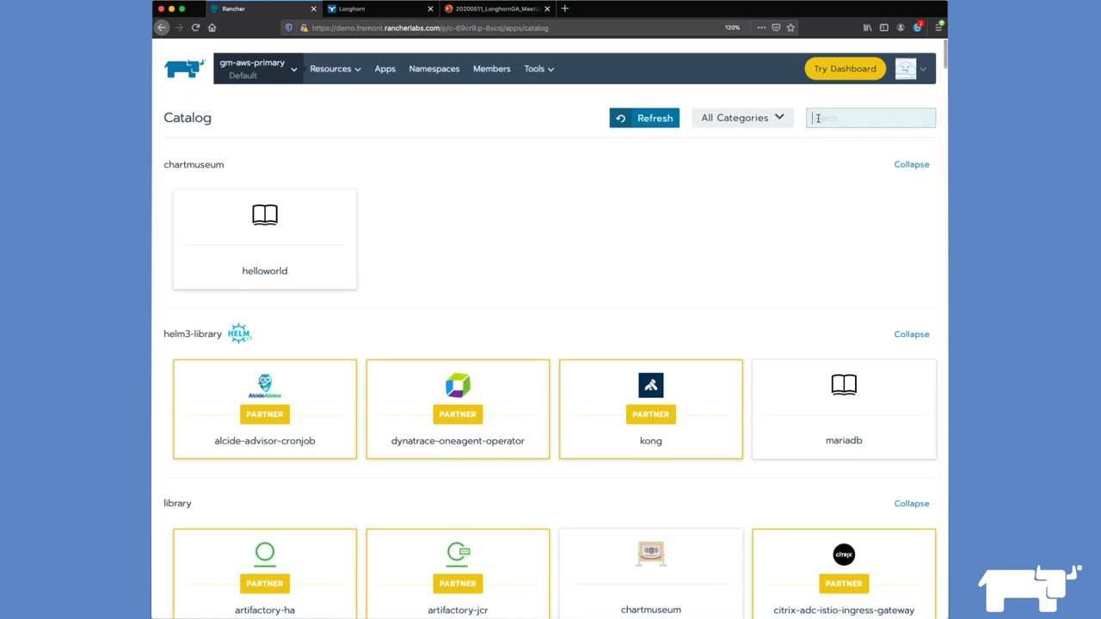
pyautogui.write('worpd')
pyautogui.press('BackSpace')
pyautogui.press('BackSpace')
pyautogui.write('d')
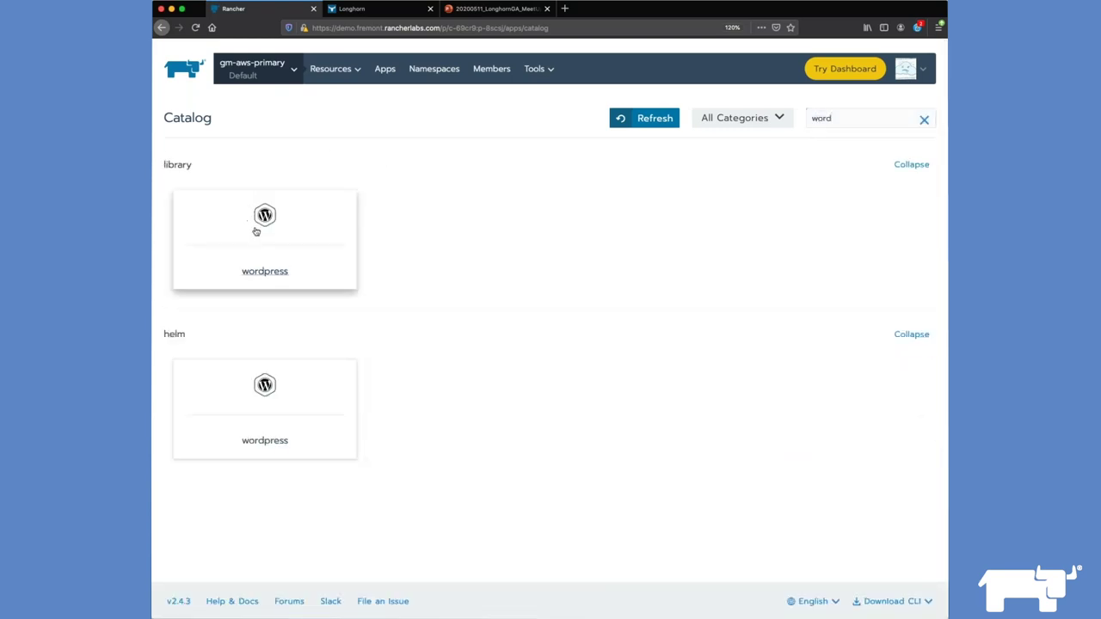
pyautogui.click(255, 231)
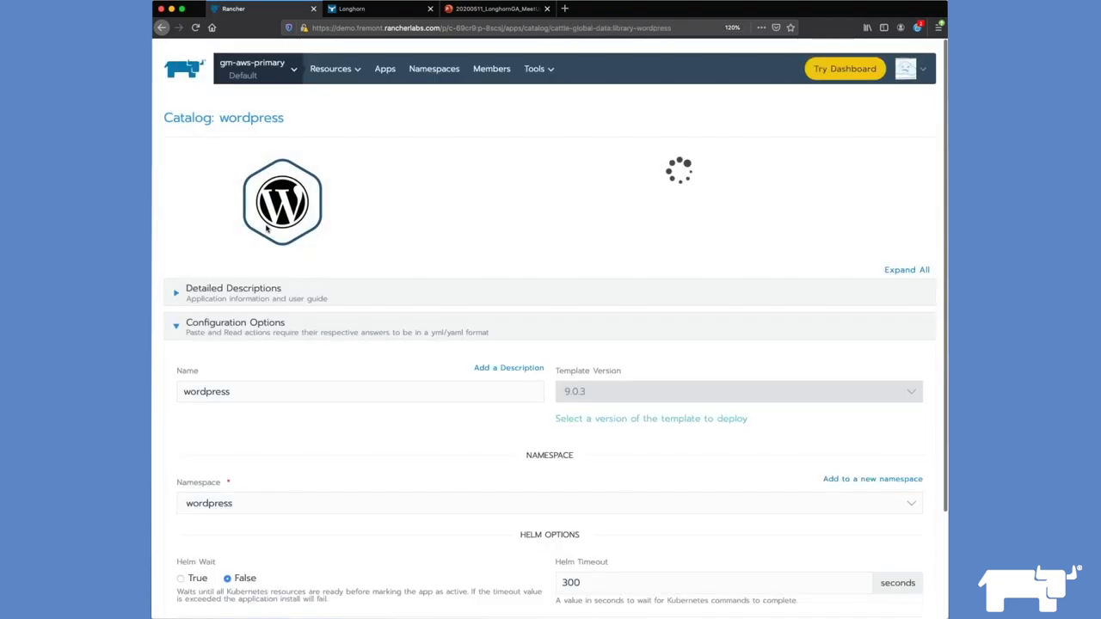
# Step: Set a WordPress admin password and enable a WordPress persistent volume on the longhorn storage class
pyautogui.scroll(-3, 366, 238)
pyautogui.scroll(-5, 366, 238)
pyautogui.scroll(-3, 619, 430)
pyautogui.click(637, 387)
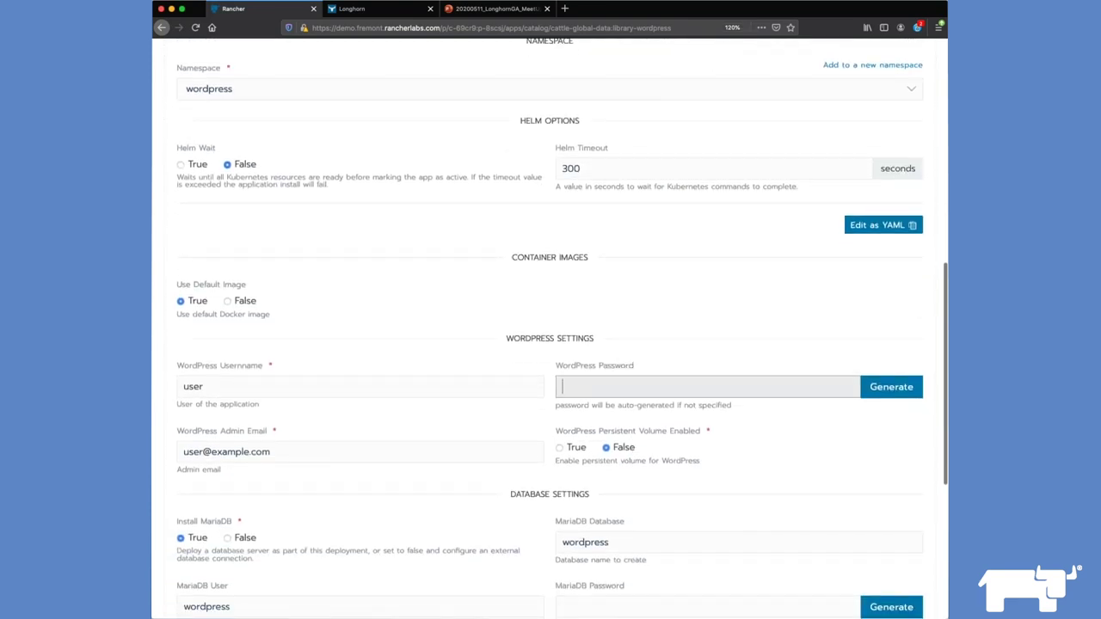
pyautogui.write('password')
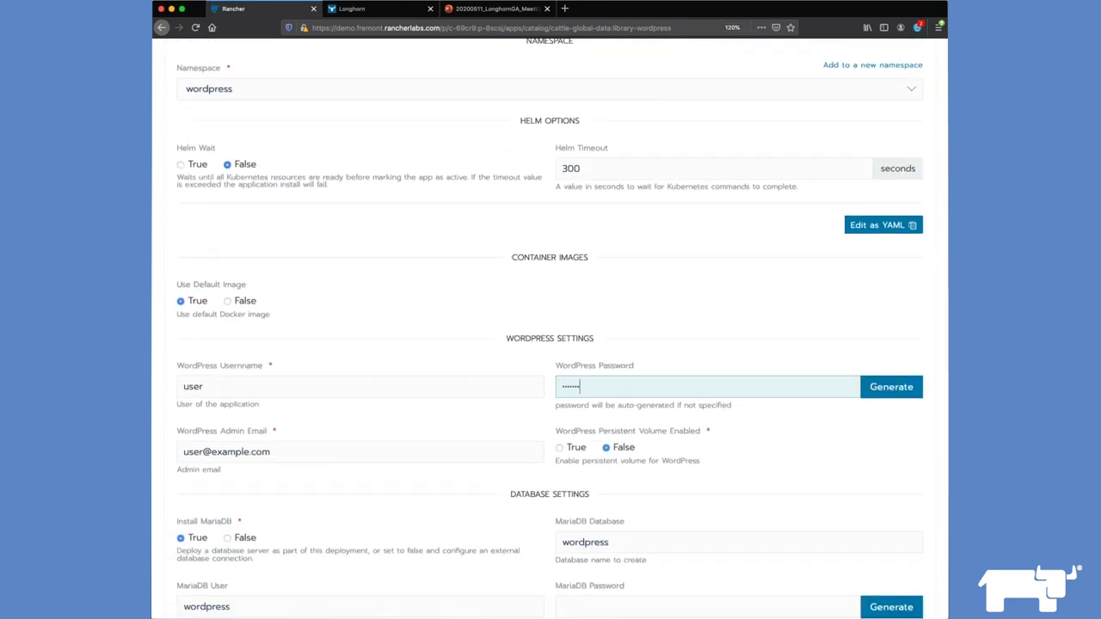
pyautogui.scroll(-3, 556, 385)
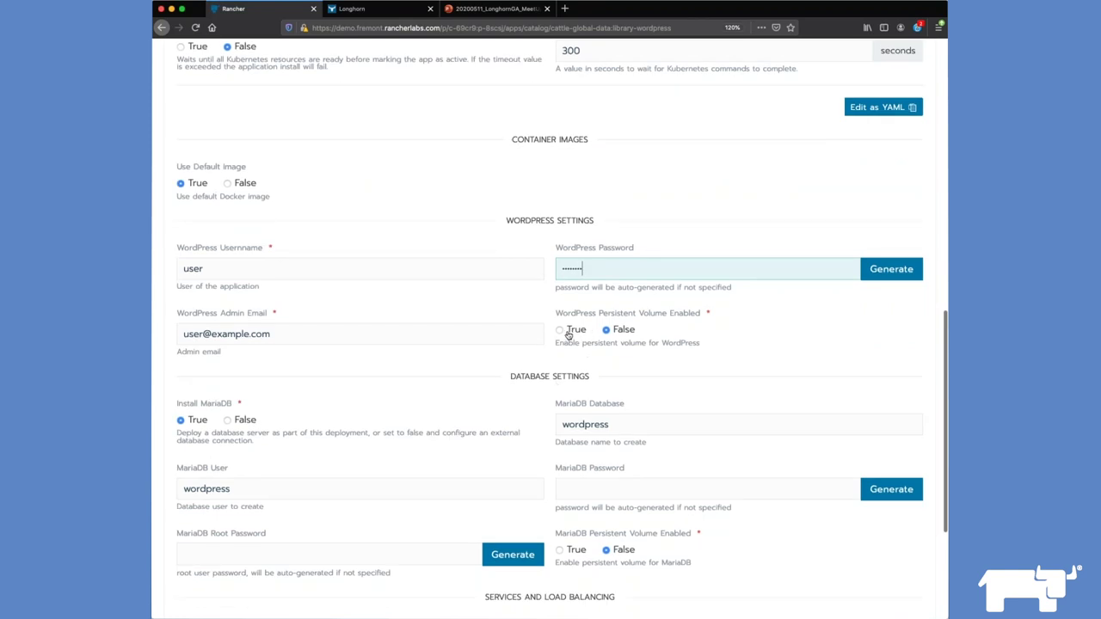
pyautogui.click(559, 331)
pyautogui.scroll(-2, 605, 391)
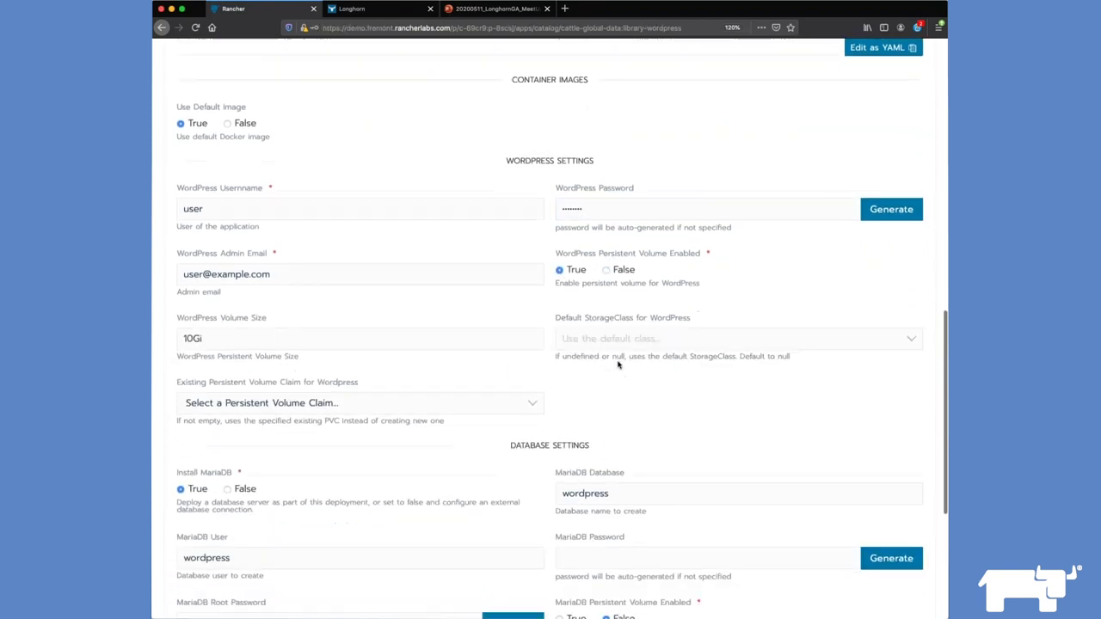
pyautogui.click(607, 334)
pyautogui.click(615, 379)
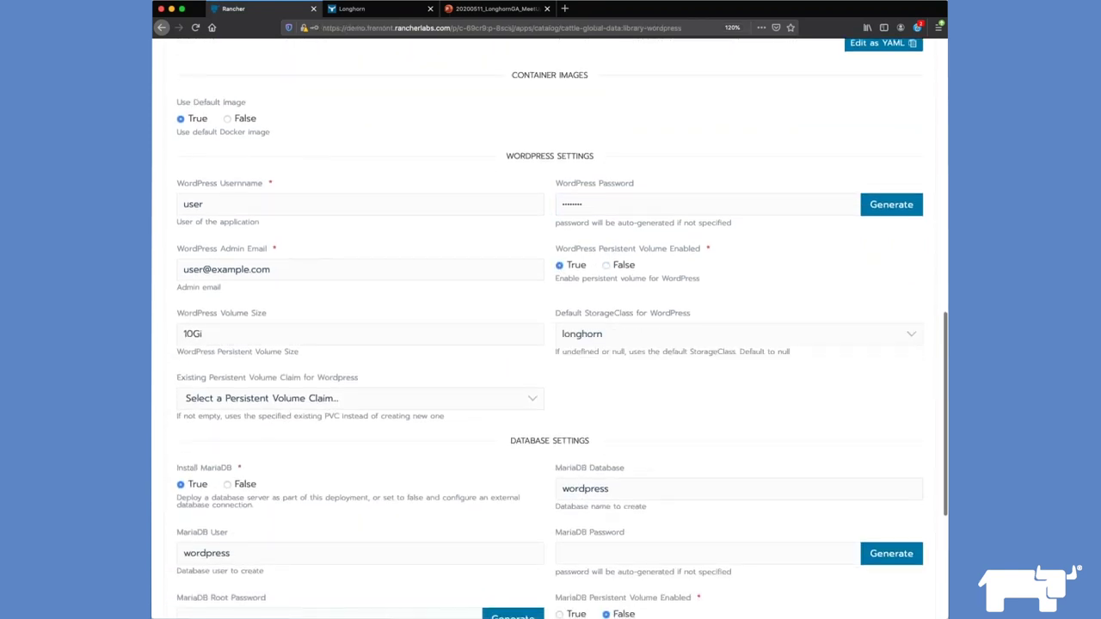
# Step: Set the MariaDB and root passwords, give MariaDB a longhorn persistent volume, and launch
pyautogui.scroll(-3, 516, 362)
pyautogui.scroll(-2, 327, 318)
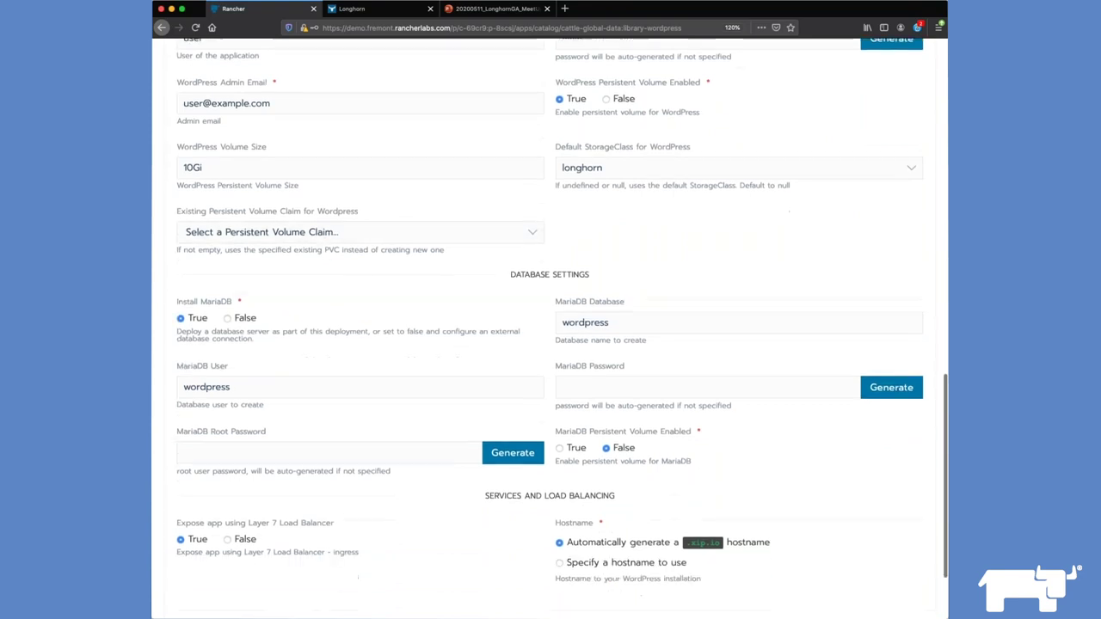
pyautogui.scroll(-1, 640, 407)
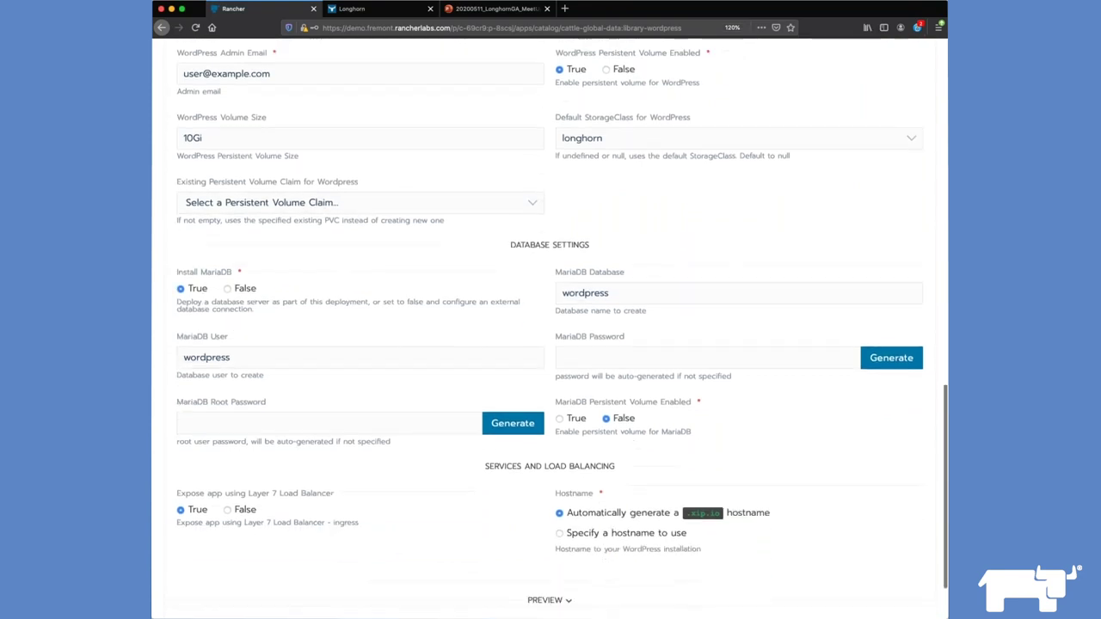
pyautogui.click(615, 356)
pyautogui.write('12345678')
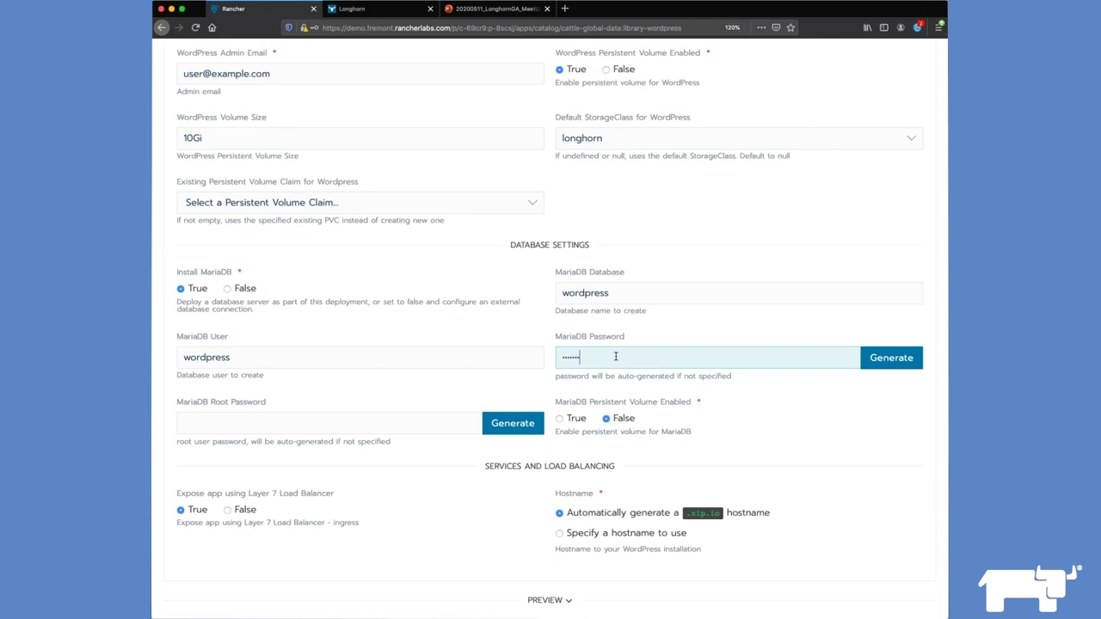
pyautogui.click(240, 419)
pyautogui.write('12345678')
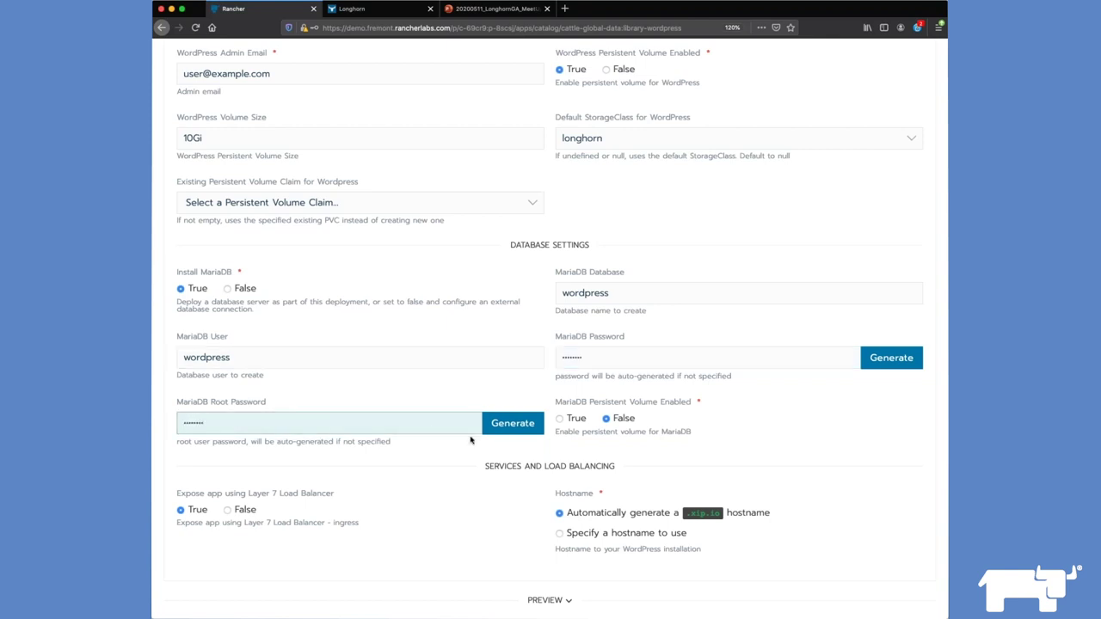
pyautogui.click(559, 418)
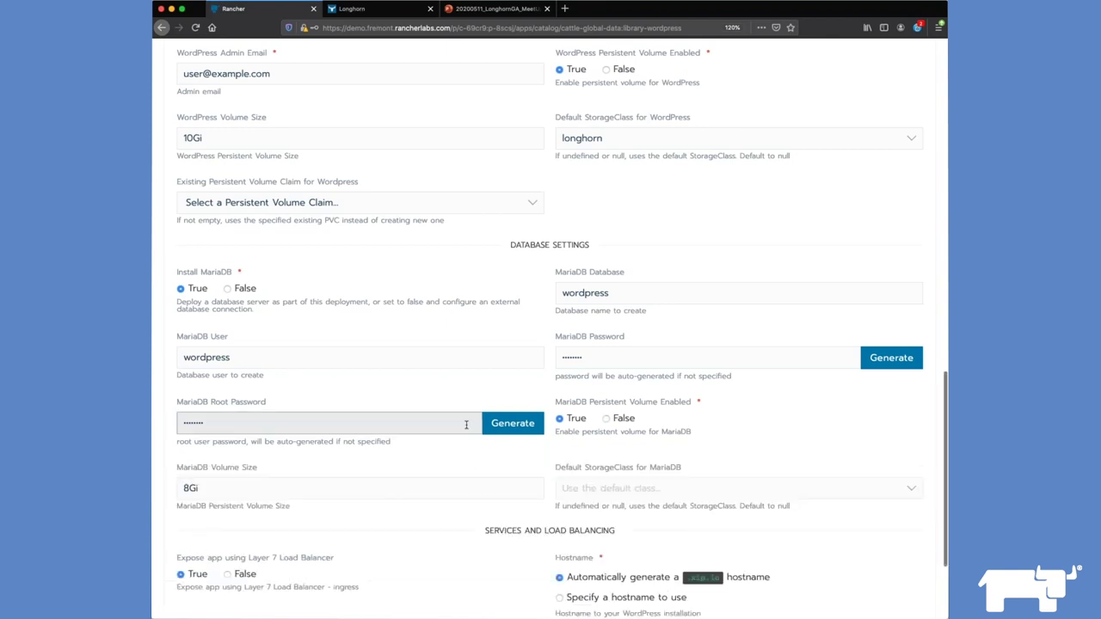
pyautogui.scroll(-3, 645, 430)
pyautogui.click(645, 430)
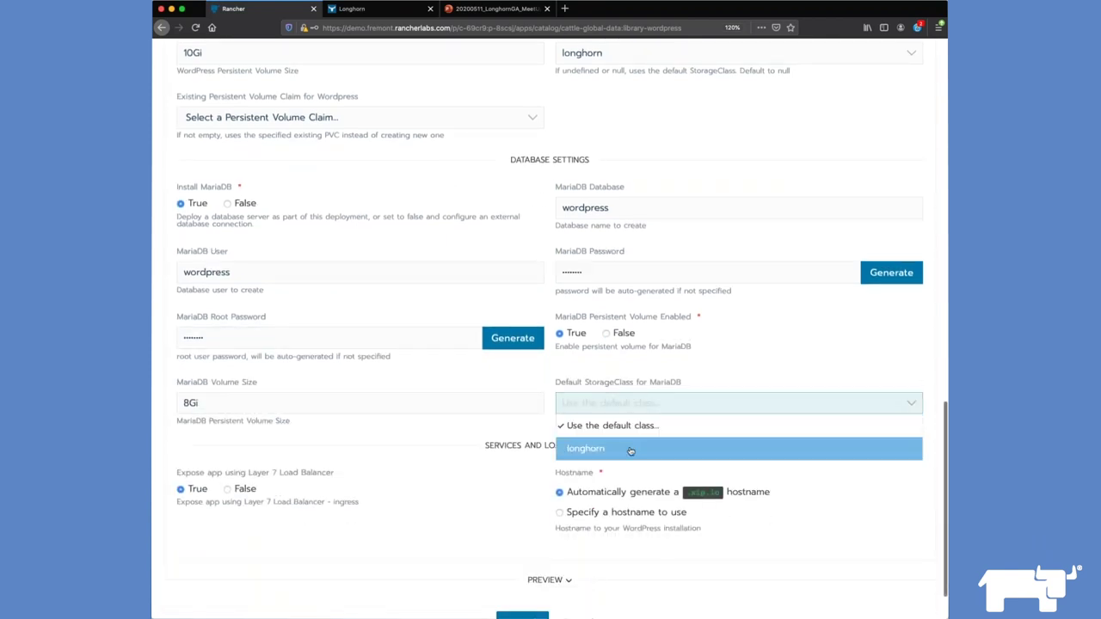
pyautogui.click(628, 448)
pyautogui.scroll(-2, 605, 474)
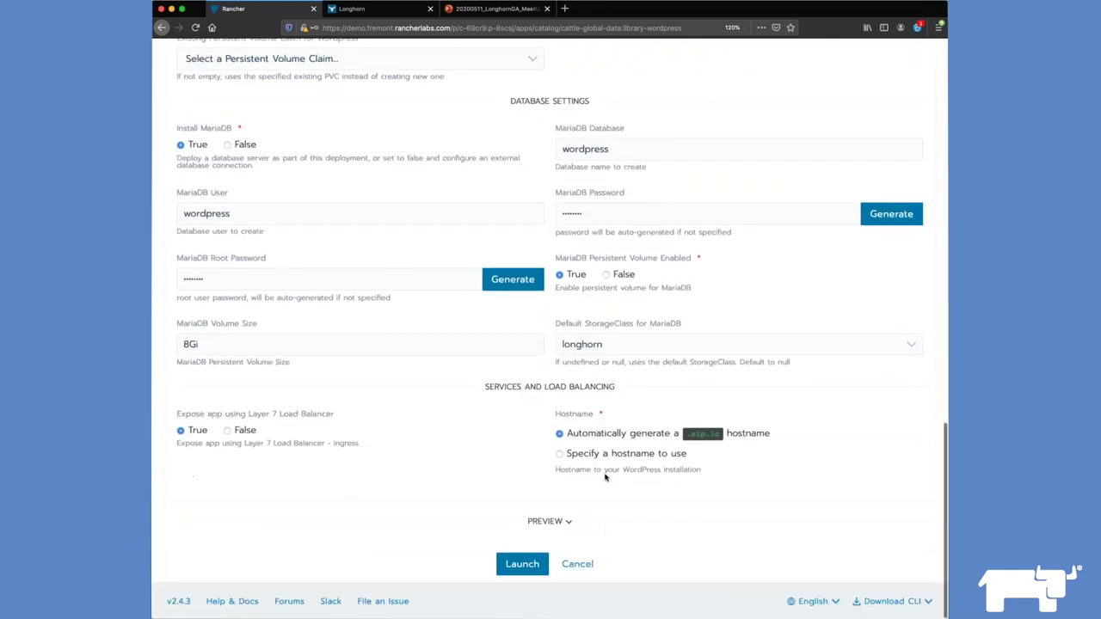
pyautogui.click(533, 569)
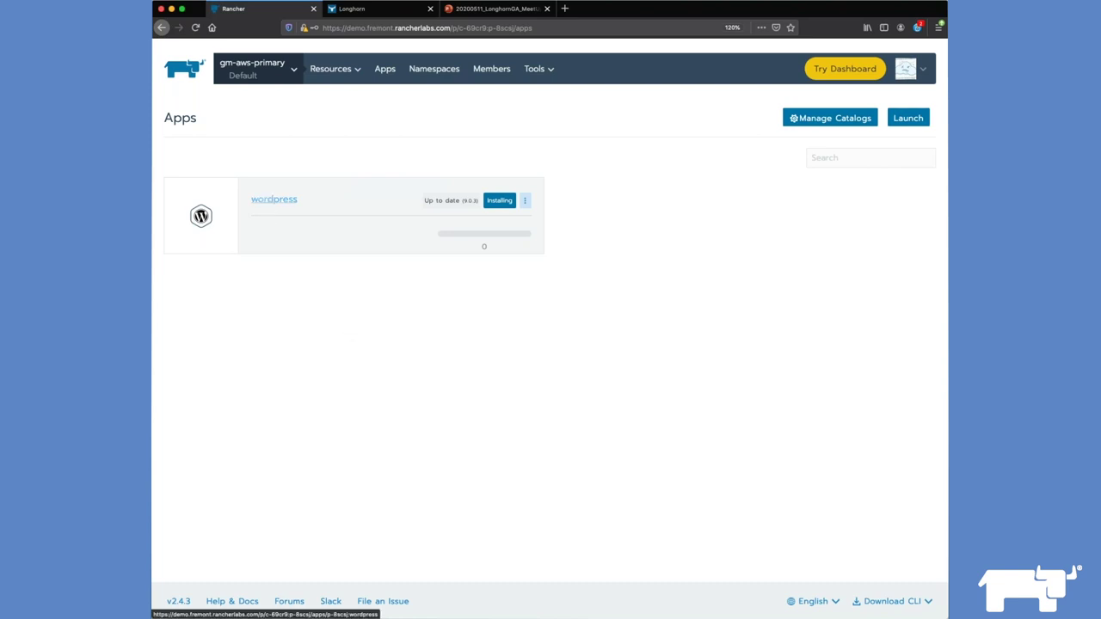
# Step: Review the wordpress app's workloads and its bound 8 GiB and 10 GiB longhorn claims, then switch to Longhorn
pyautogui.click(273, 199)
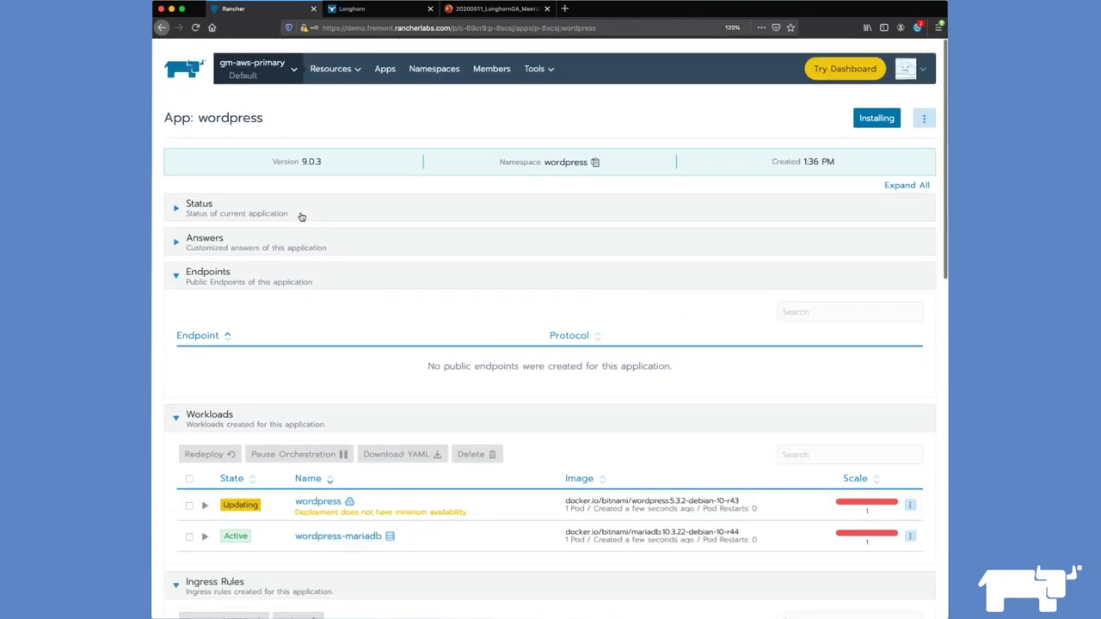
pyautogui.scroll(-1, 301, 217)
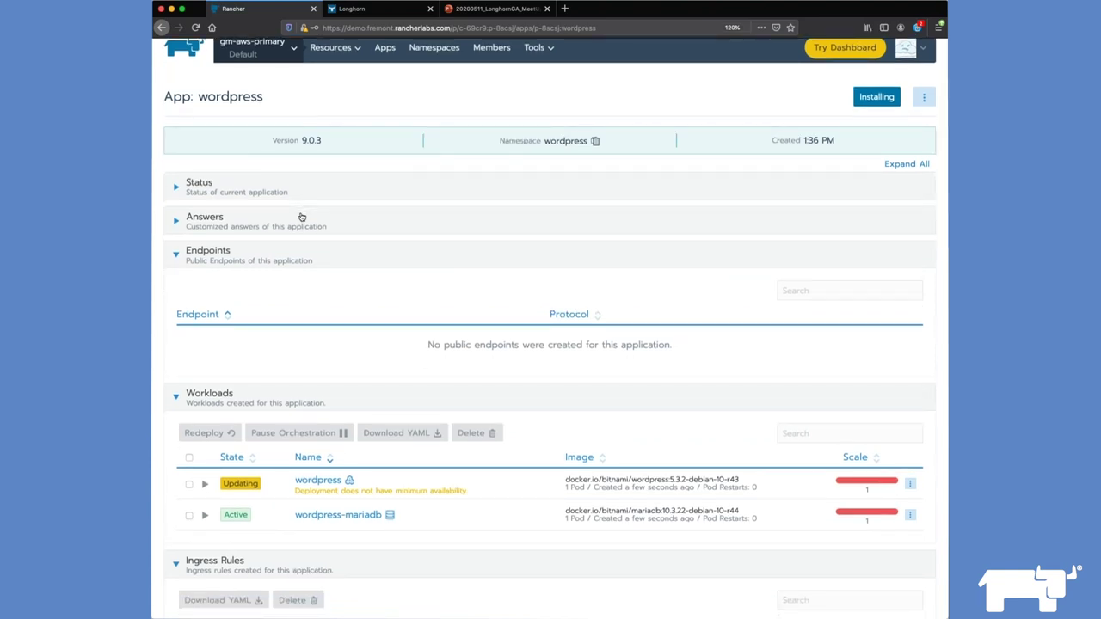
pyautogui.scroll(-1, 301, 216)
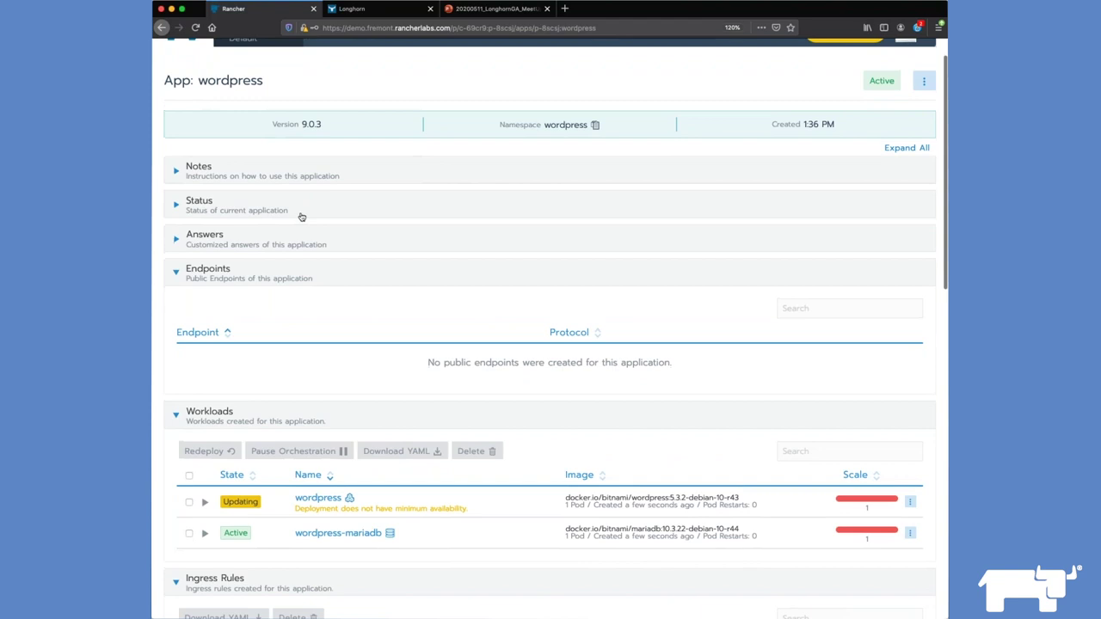
pyautogui.scroll(1, 301, 217)
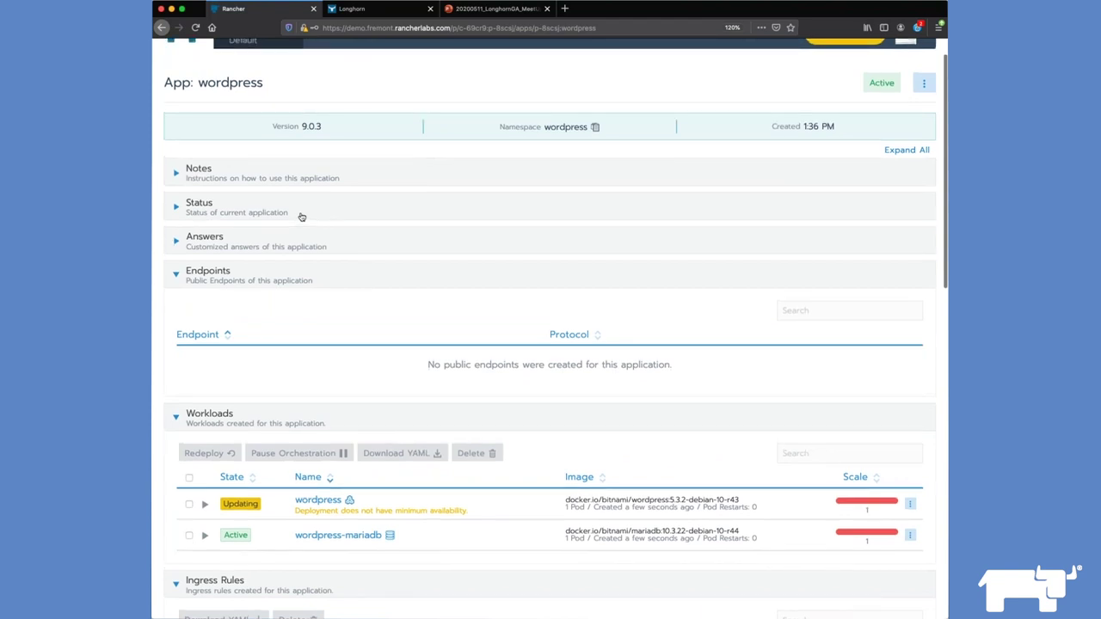
pyautogui.scroll(1, 301, 217)
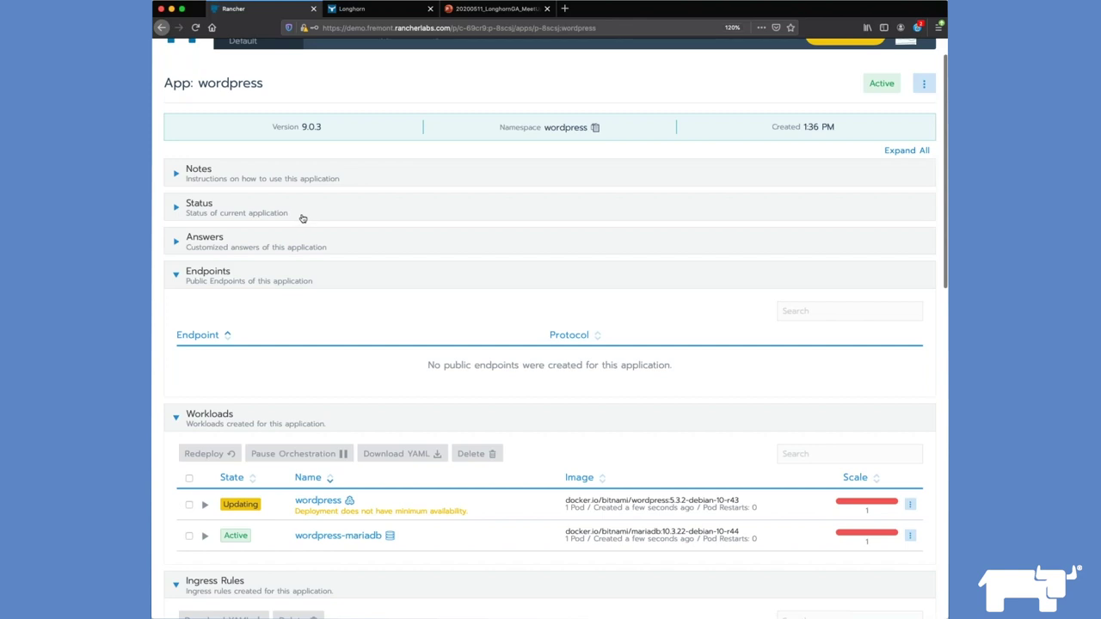
pyautogui.scroll(2, 303, 219)
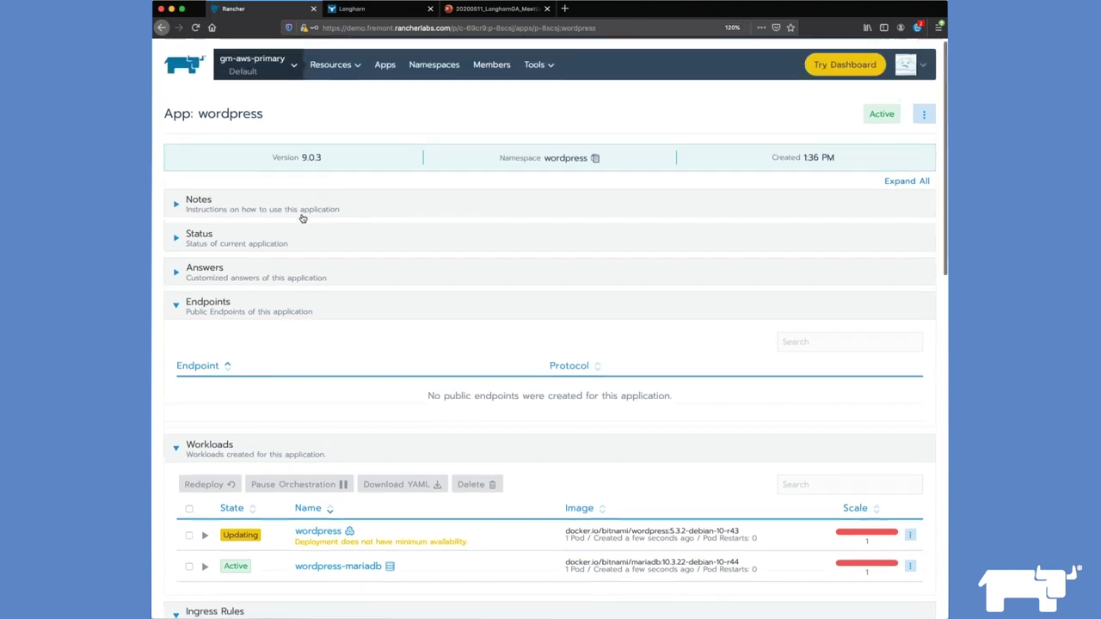
pyautogui.moveTo(331, 68)
pyautogui.click(334, 94)
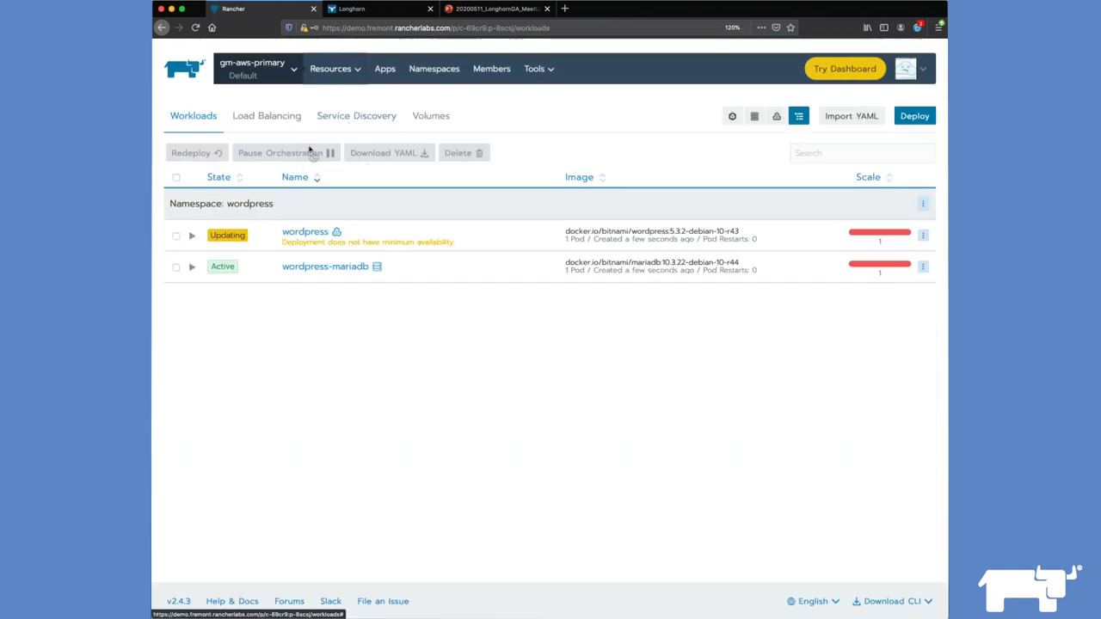
pyautogui.click(411, 120)
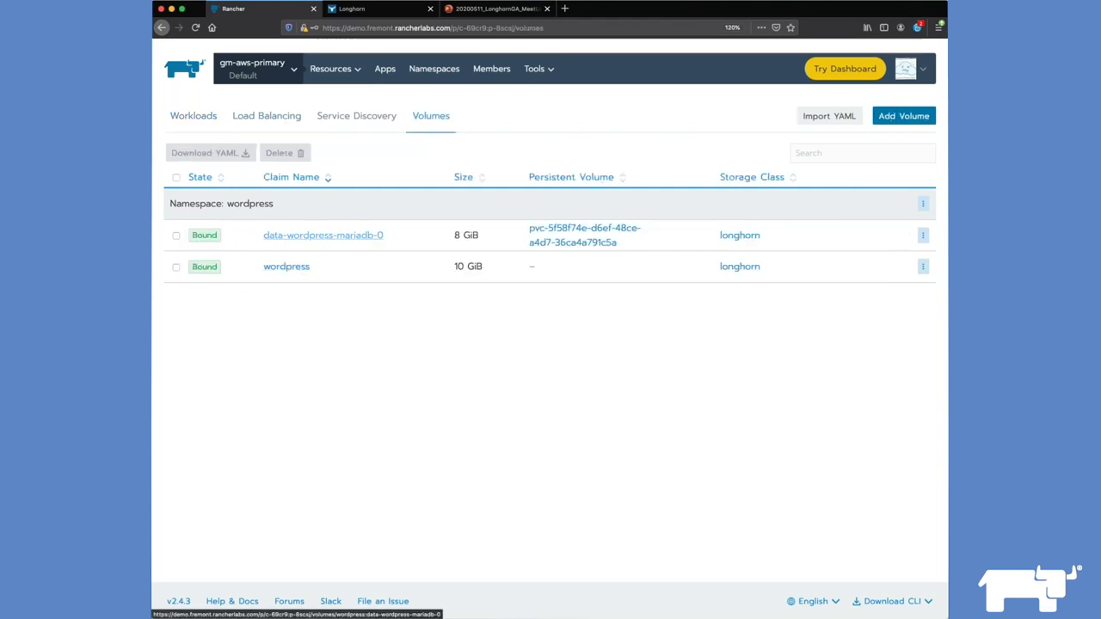
pyautogui.click(381, 12)
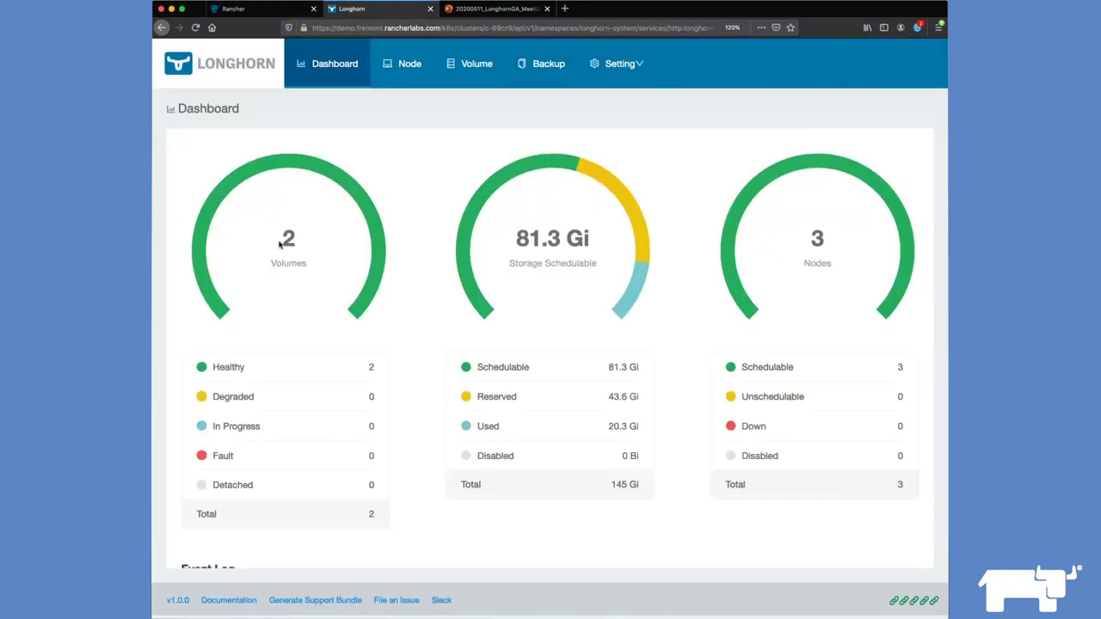
# Step: Look over the Longhorn node list and the volume list
pyautogui.click(427, 72)
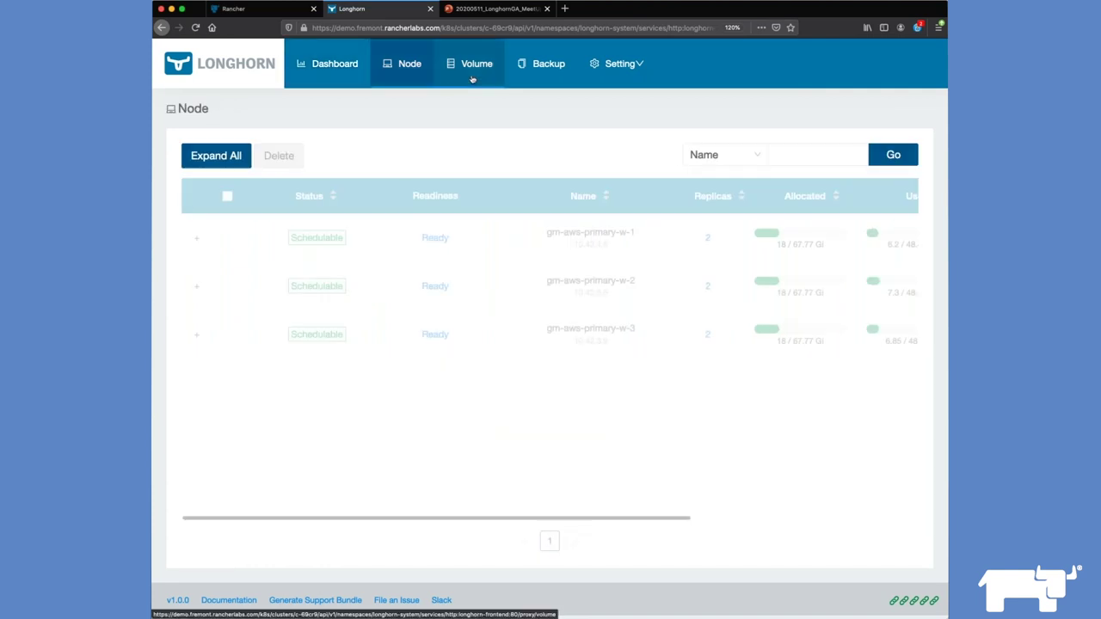
pyautogui.click(470, 79)
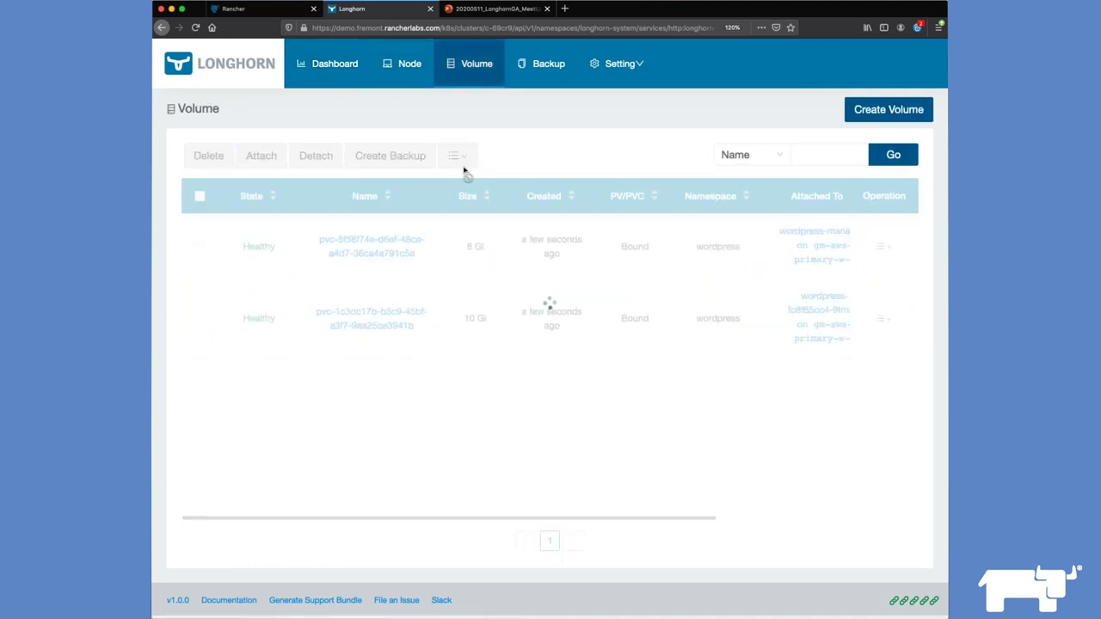
pyautogui.hscroll(5, 482, 277)
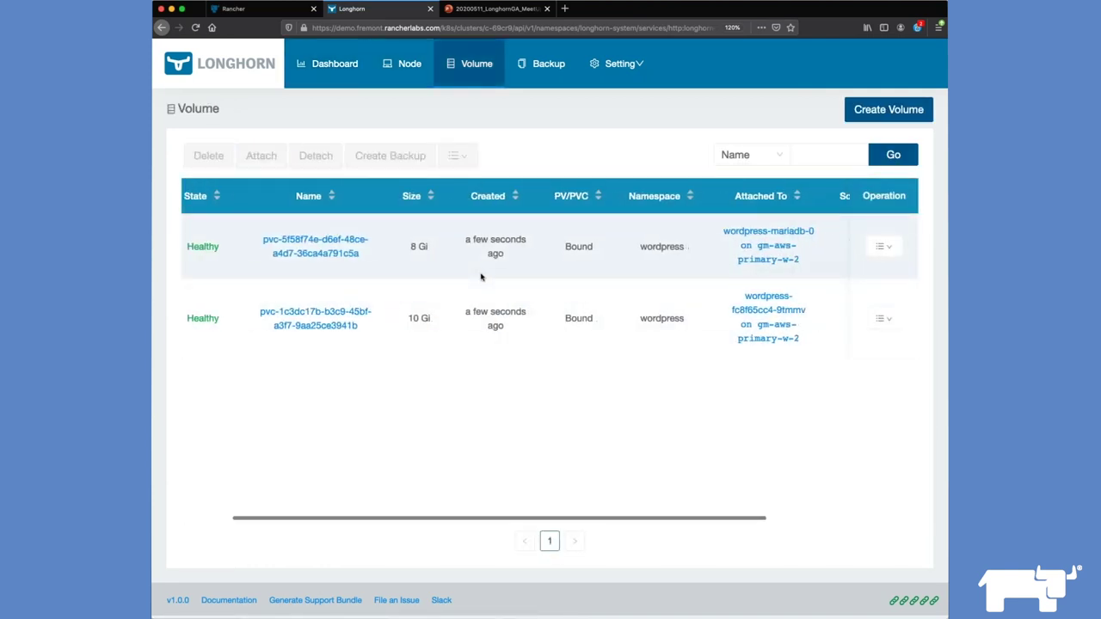
pyautogui.hscroll(1, 481, 277)
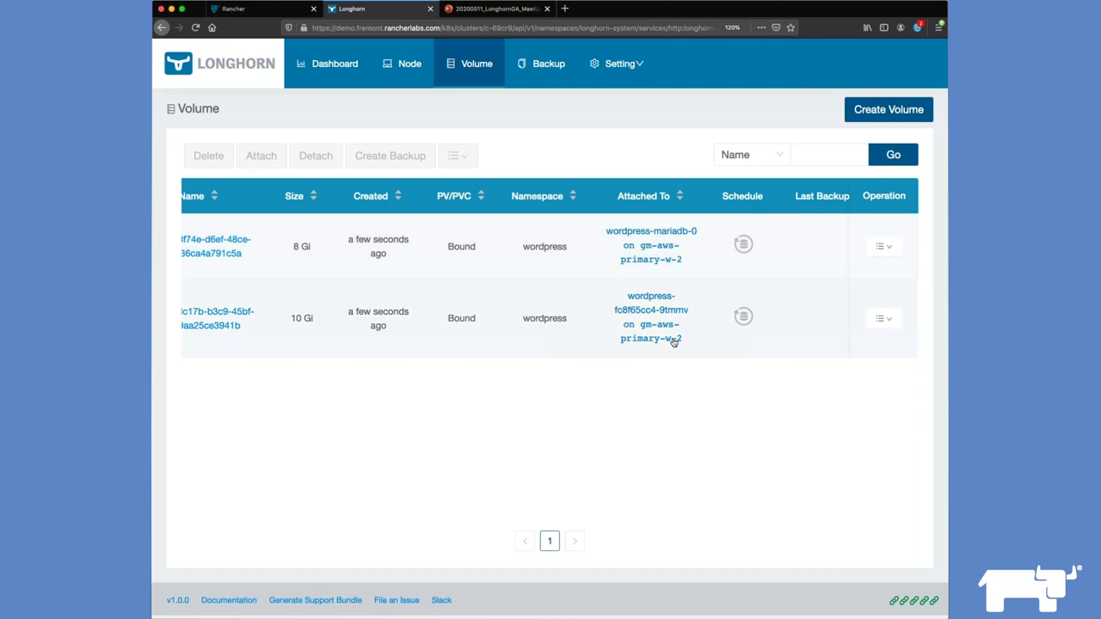
pyautogui.hscroll(-5, 645, 320)
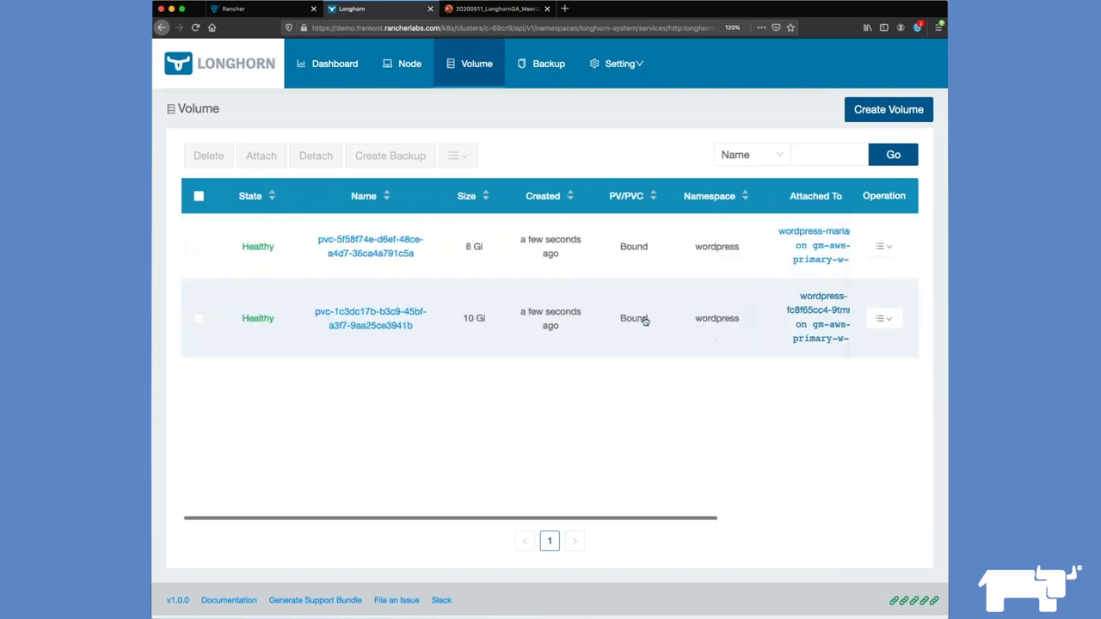
# Step: Inspect the 10 Gi volume's size and replicas, then go via the Dashboard back to Rancher
pyautogui.click(368, 313)
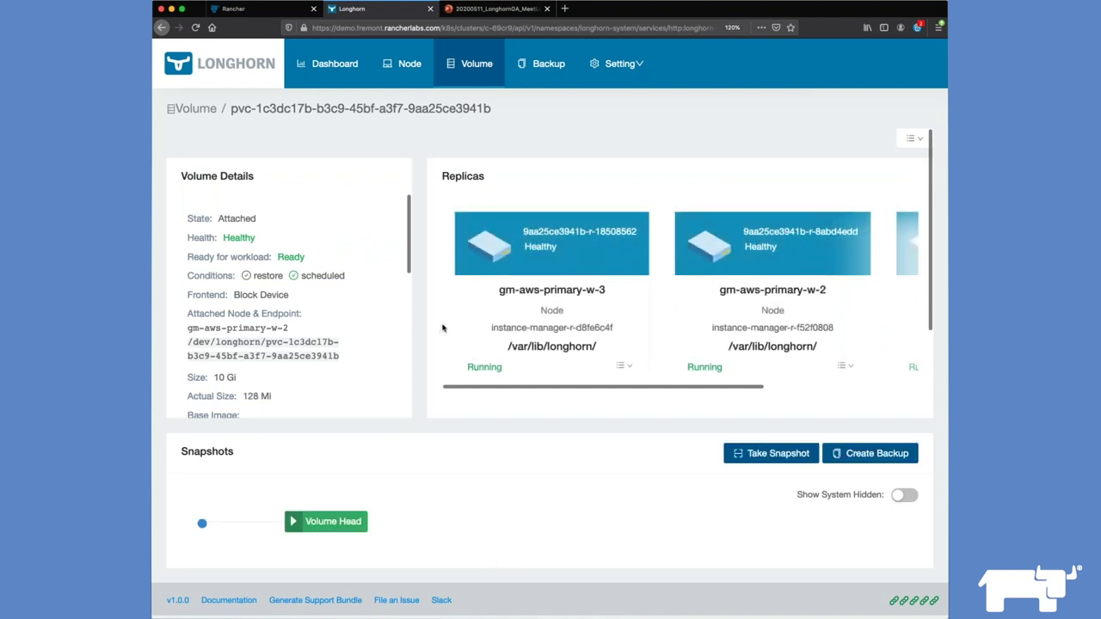
pyautogui.hscroll(5, 534, 321)
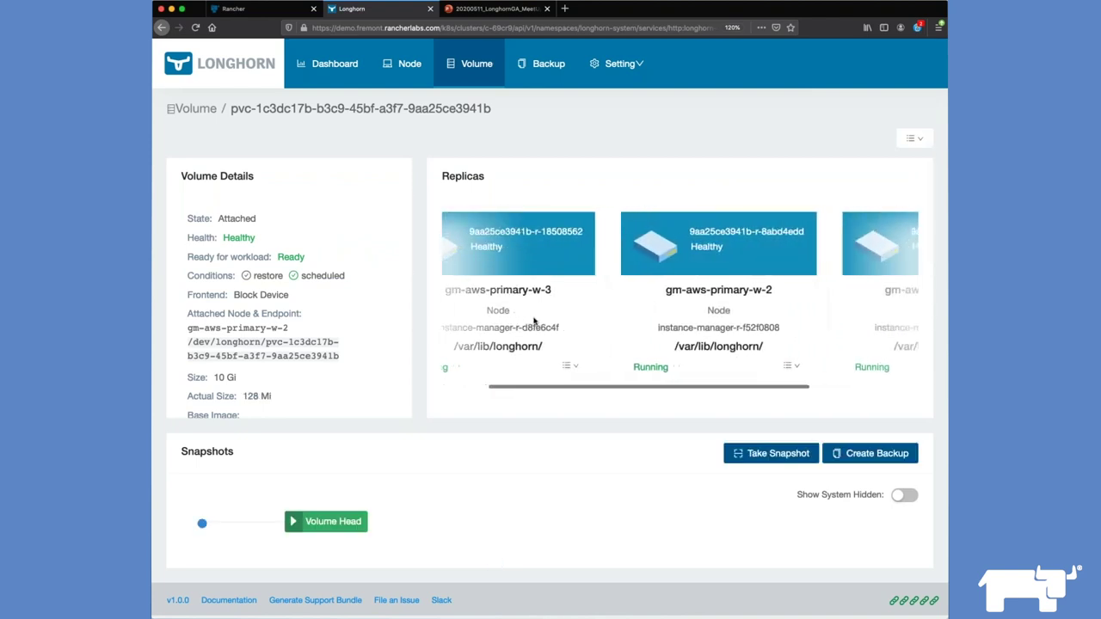
pyautogui.hscroll(-2, 534, 321)
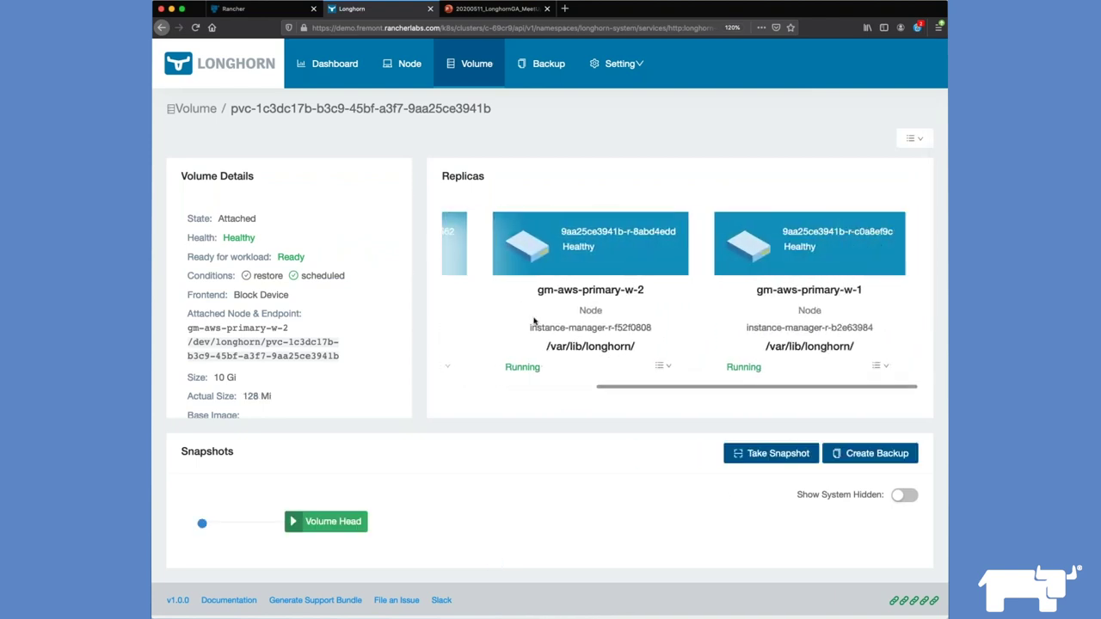
pyautogui.hscroll(-5, 533, 321)
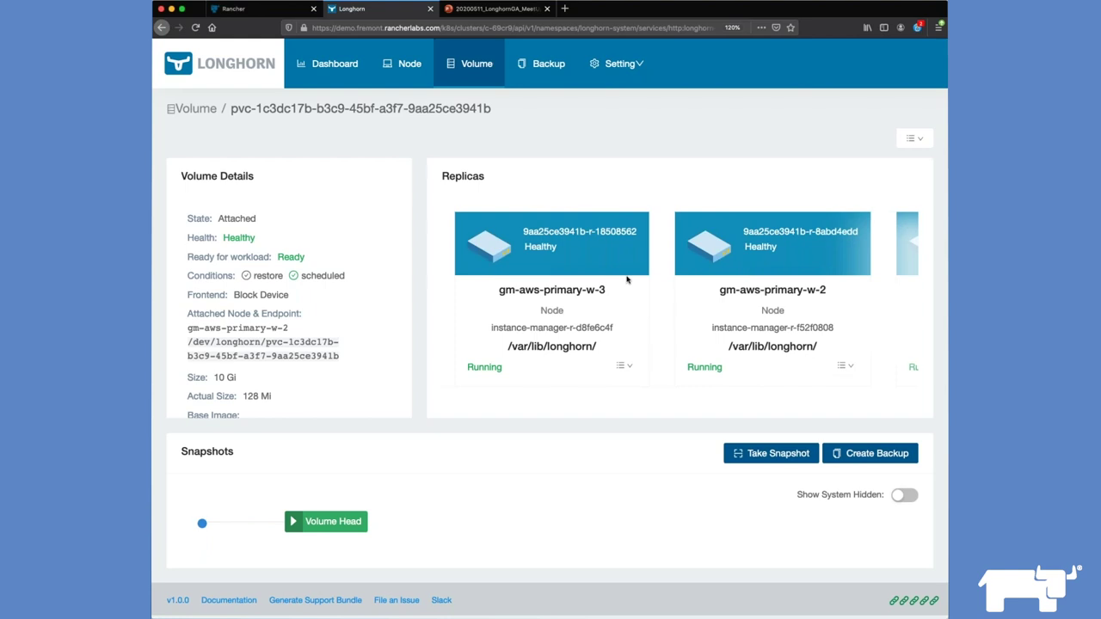
pyautogui.hscroll(3, 627, 279)
pyautogui.hscroll(-3, 602, 318)
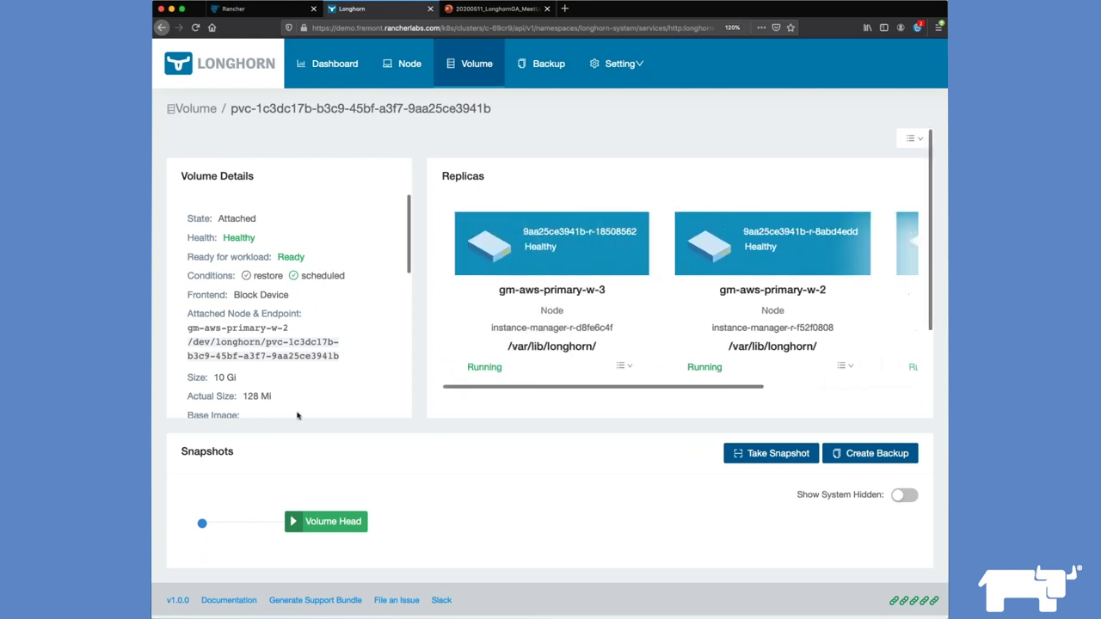
pyautogui.scroll(-2, 318, 297)
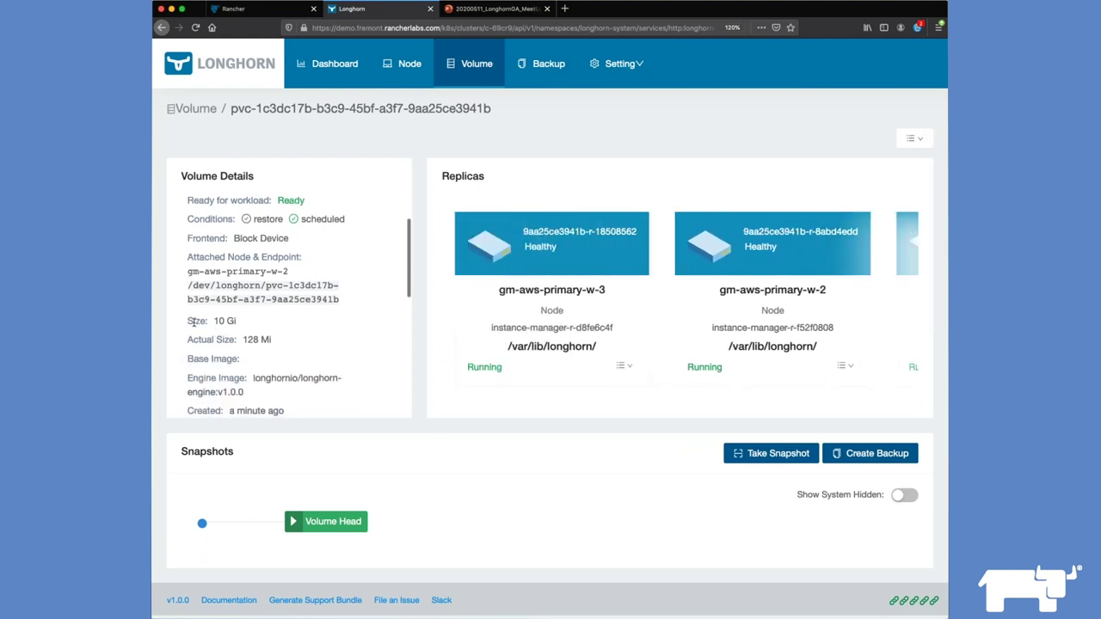
pyautogui.moveTo(188, 321)
pyautogui.mouseDown()
pyautogui.moveTo(236, 321)
pyautogui.moveTo(271, 340)
pyautogui.moveTo(181, 335)
pyautogui.mouseUp()
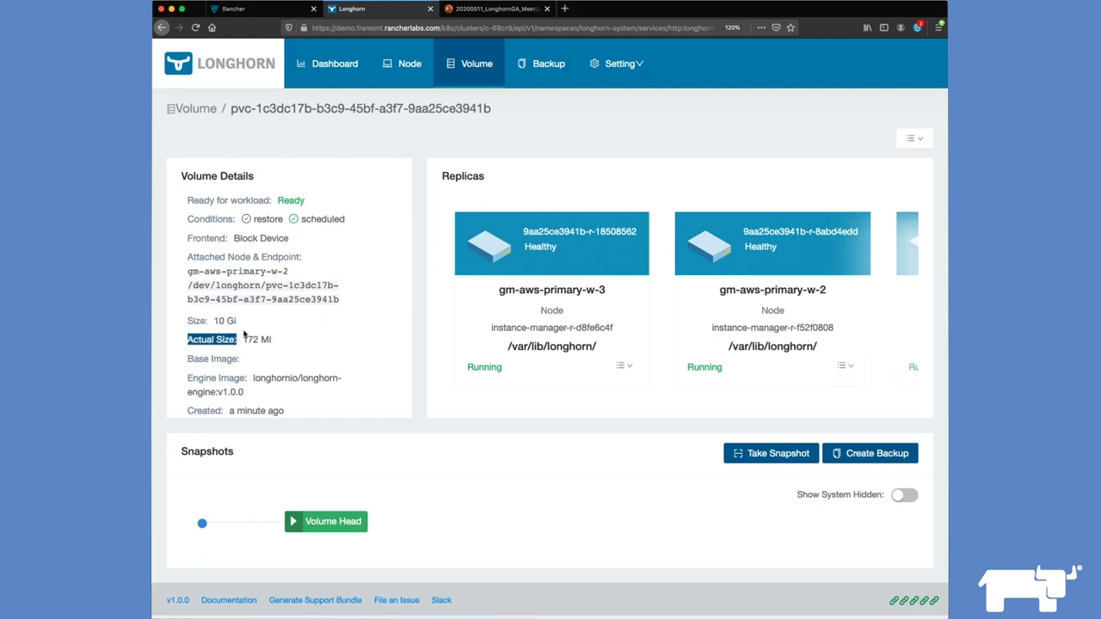
pyautogui.scroll(2, 245, 335)
pyautogui.scroll(-2, 244, 336)
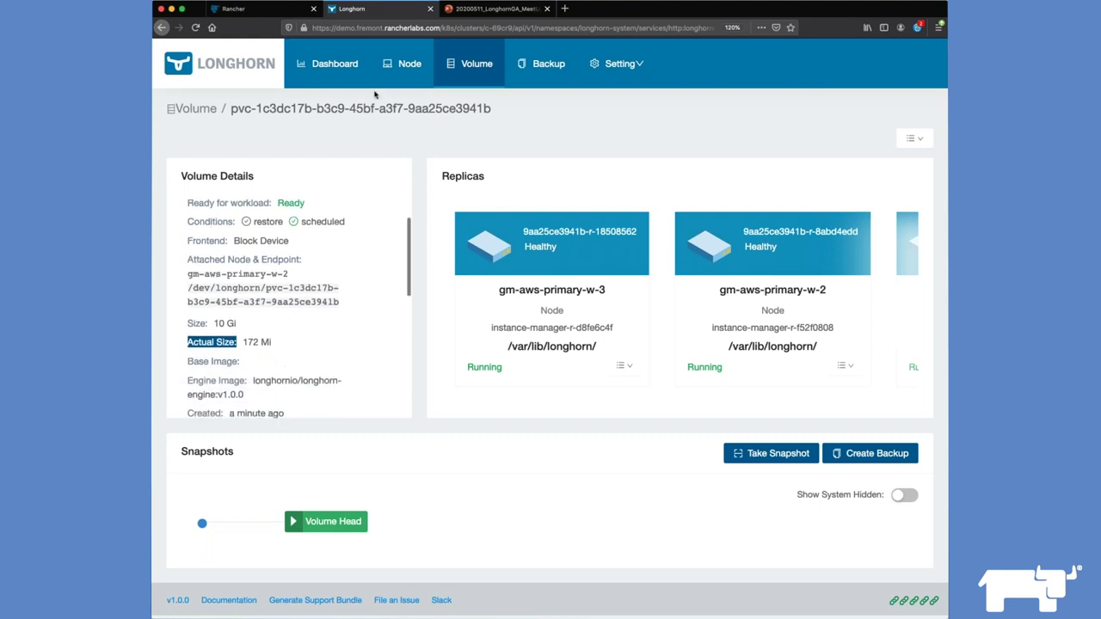
pyautogui.click(333, 77)
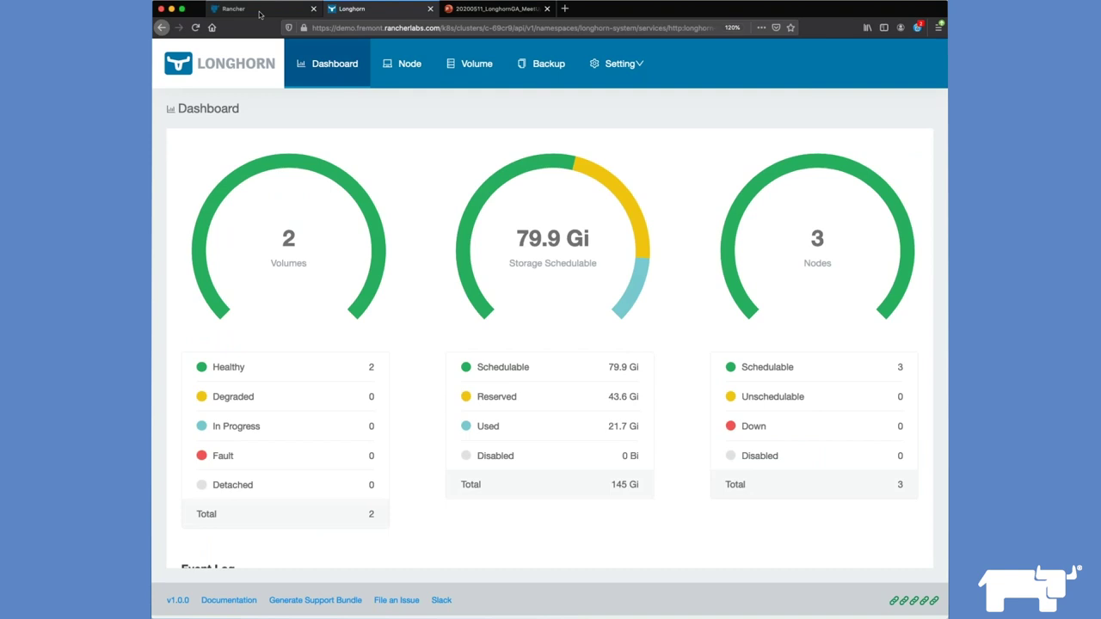
pyautogui.click(259, 13)
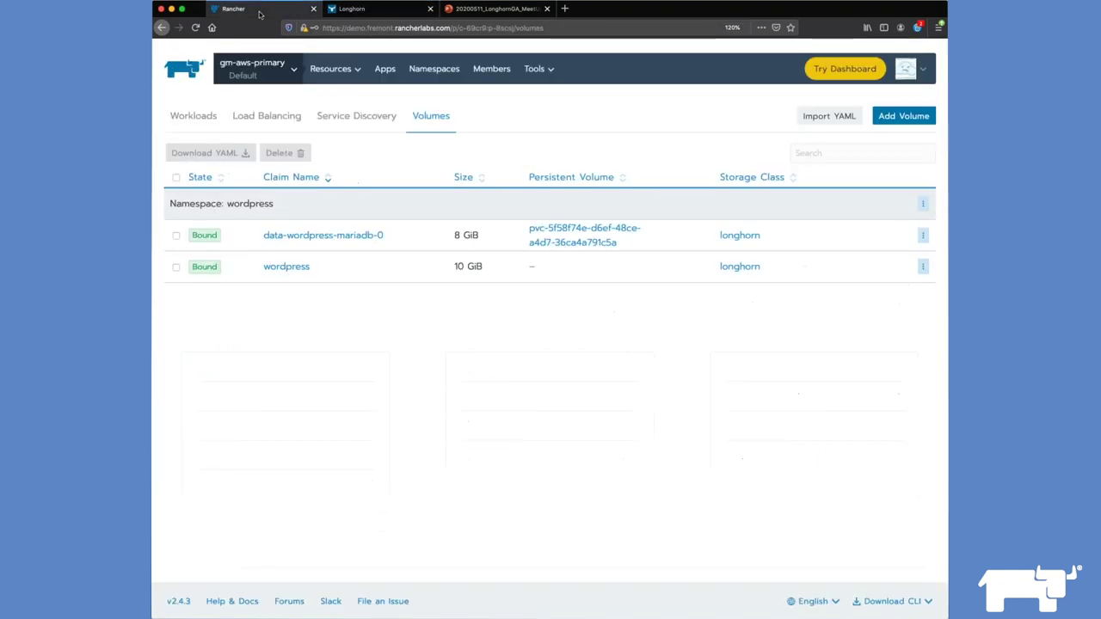
# Step: Expand the wordpress and wordpress-mariadb workloads to confirm they're Active, then show Load Balancing
pyautogui.click(206, 124)
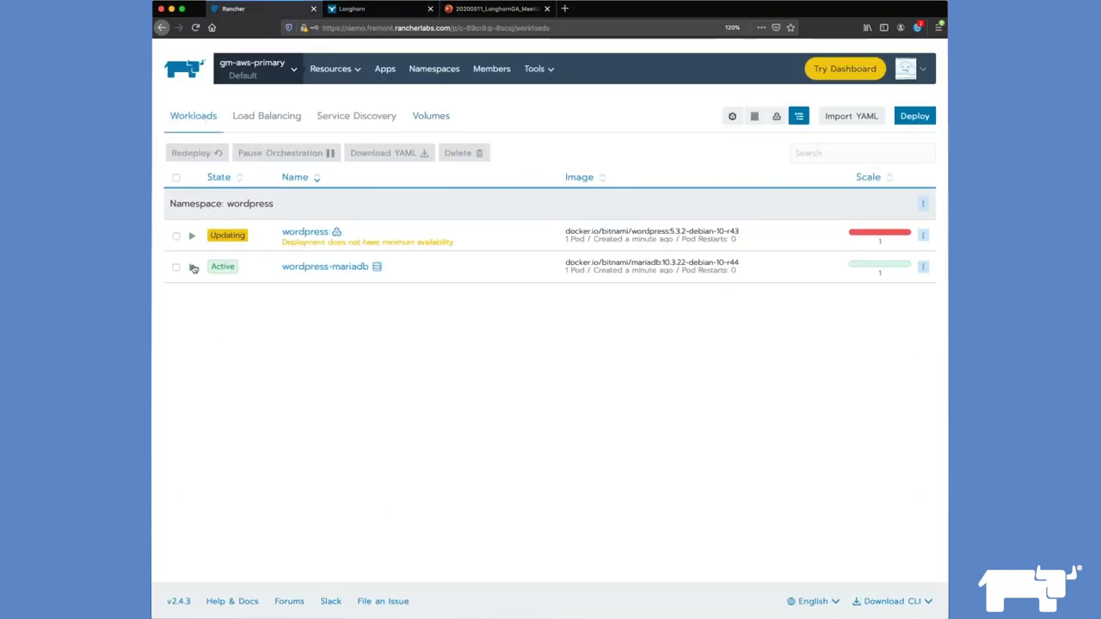
pyautogui.click(193, 268)
pyautogui.click(193, 237)
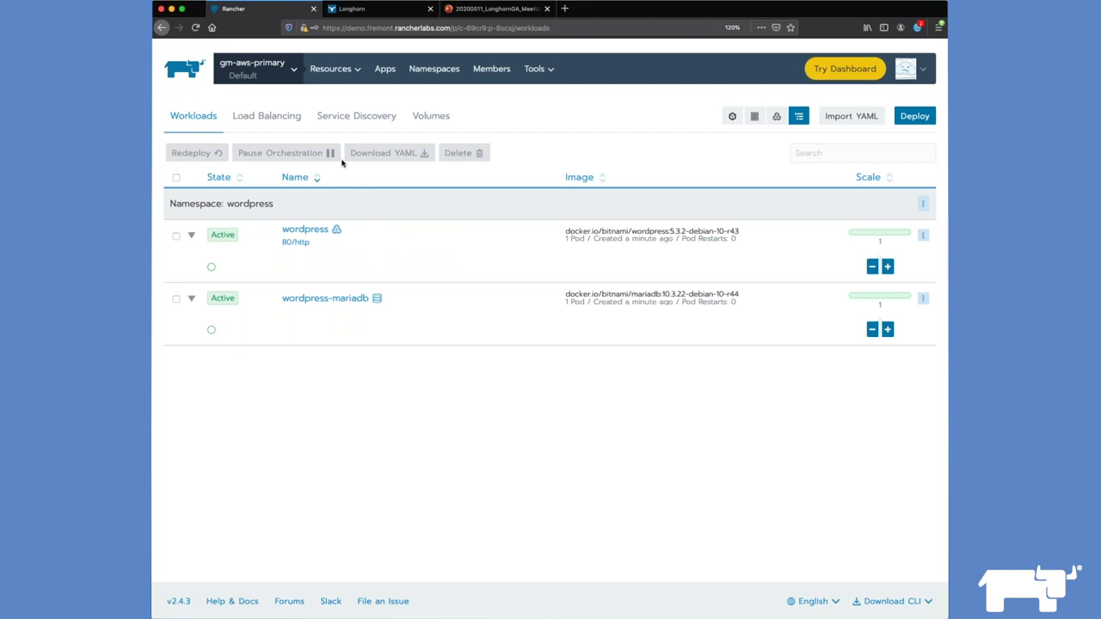
pyautogui.click(274, 118)
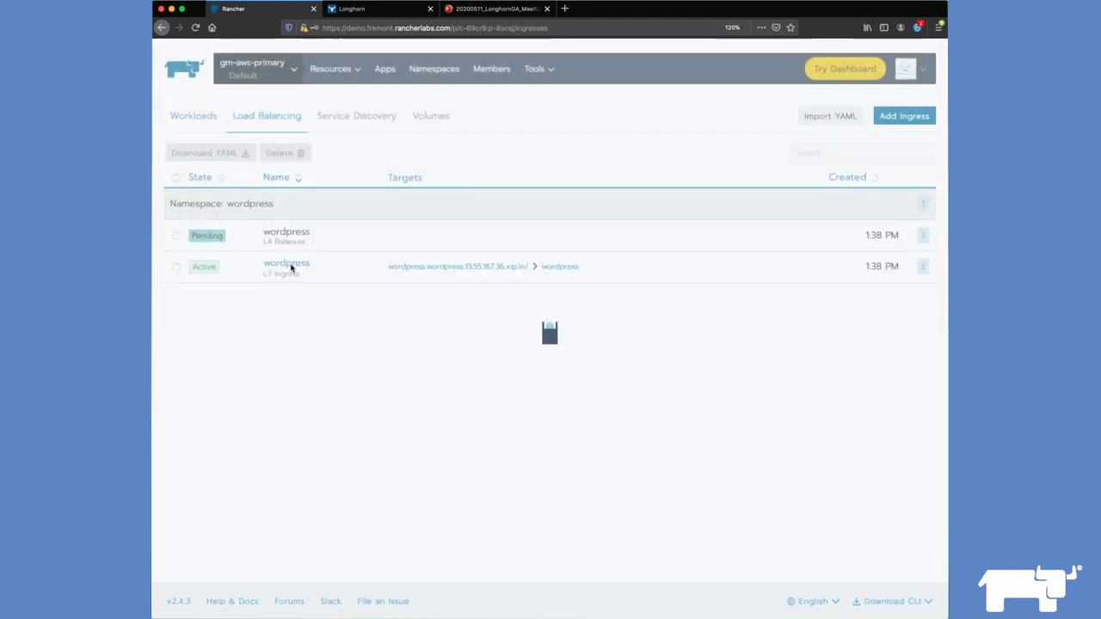
# Step: Browse the restored User's Blog! Hello world! post, then return to the Longhorn tab
pyautogui.click(451, 268)
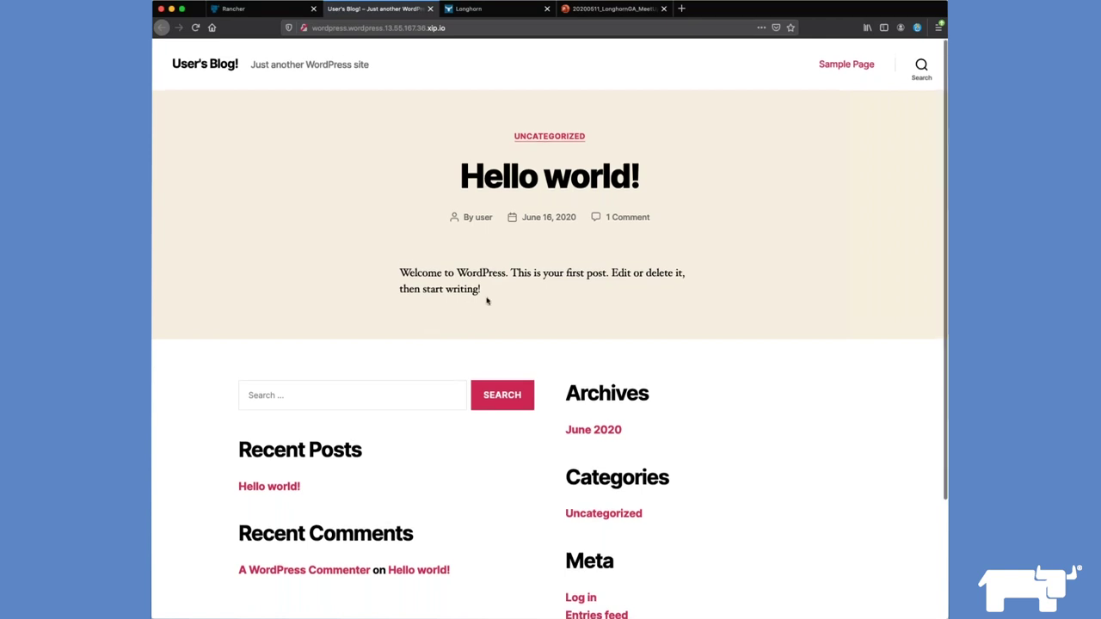
pyautogui.scroll(-3, 485, 300)
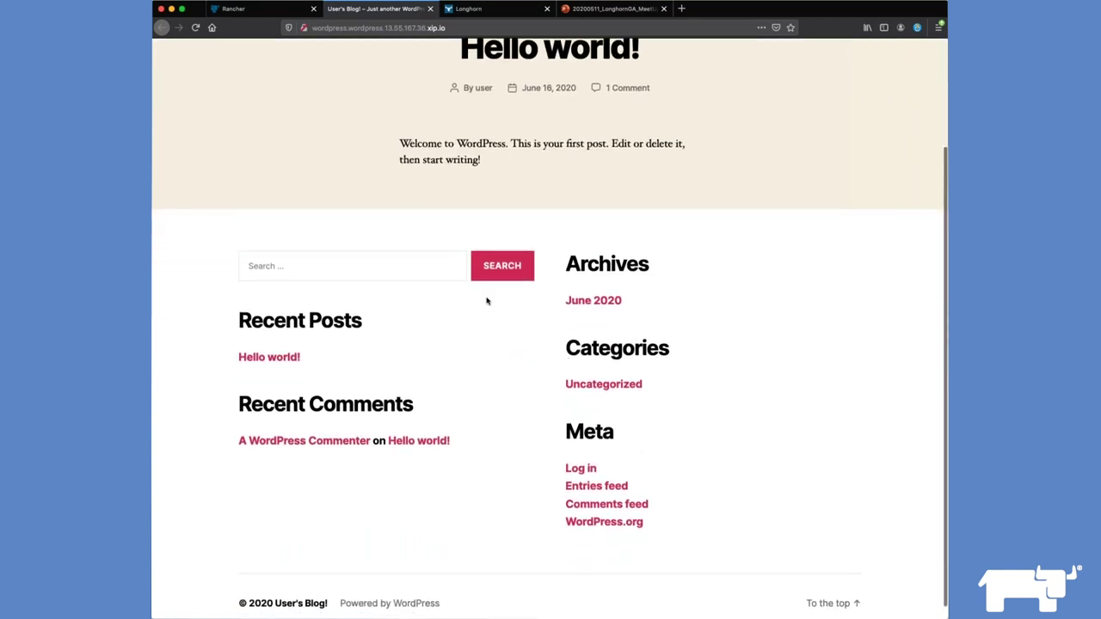
pyautogui.scroll(5, 487, 300)
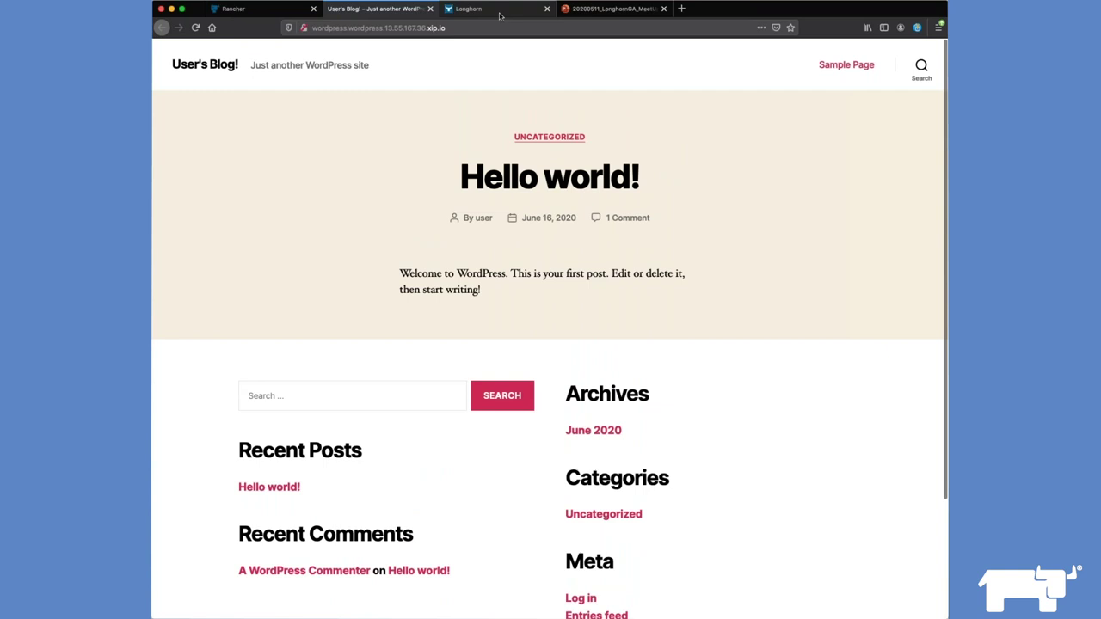
pyautogui.click(503, 11)
# Step: Open the 8 Gi volume's recurring backup settings and add a new job
pyautogui.click(465, 79)
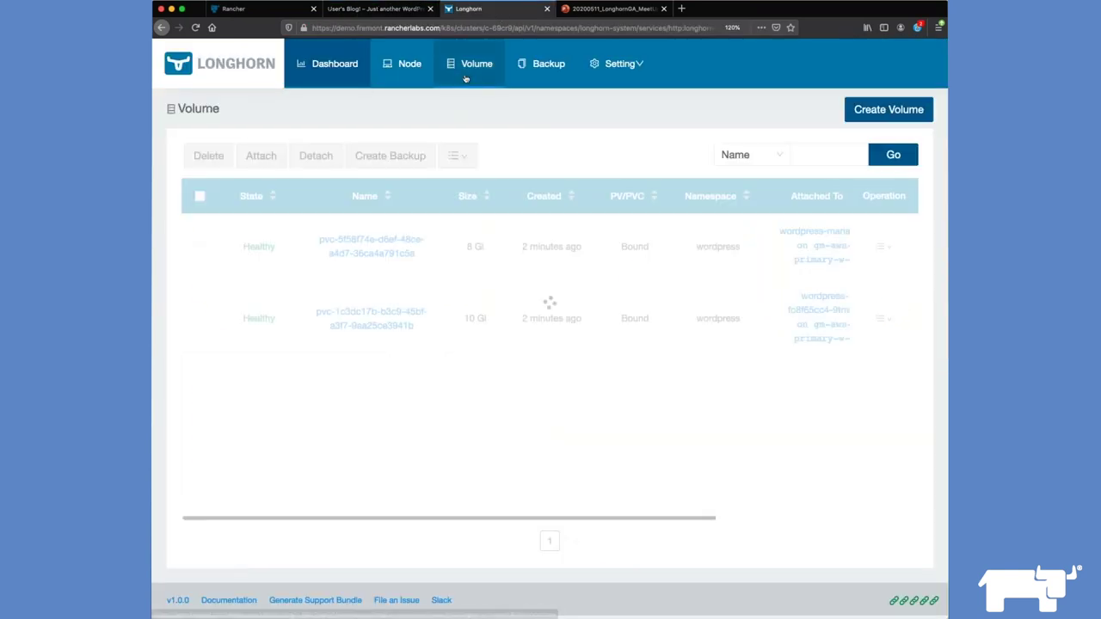
pyautogui.moveTo(626, 249)
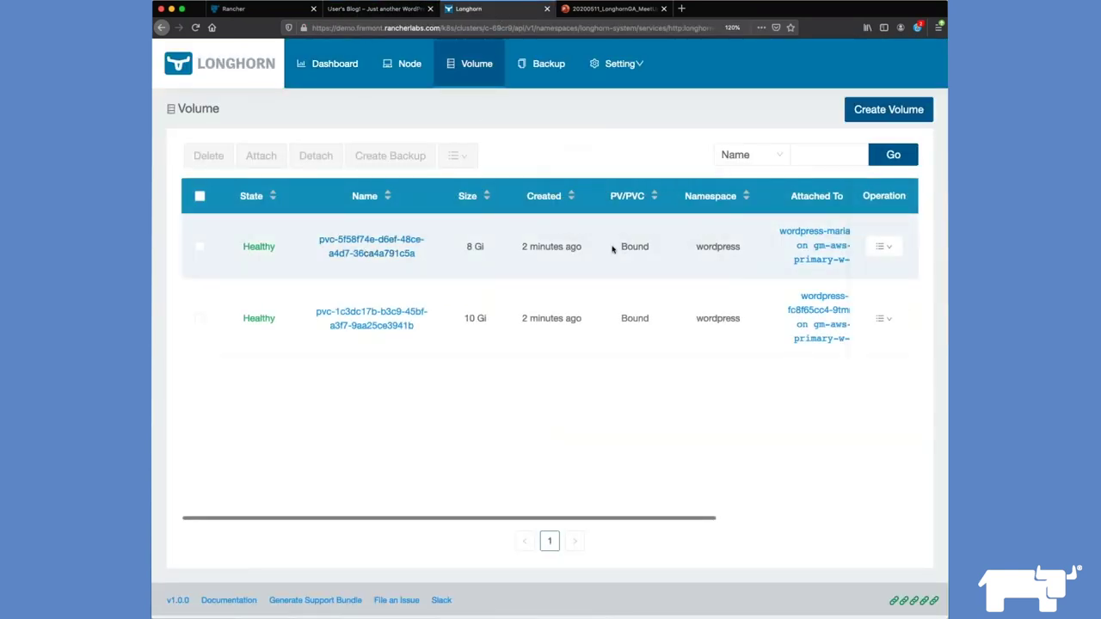
pyautogui.hscroll(3, 614, 249)
pyautogui.hscroll(3, 614, 249)
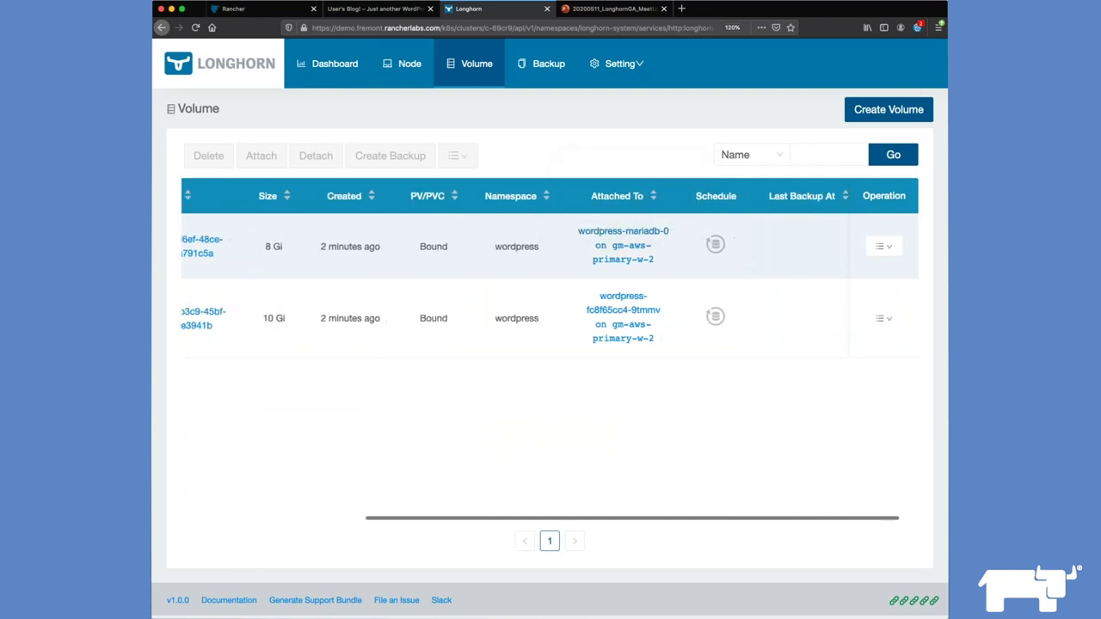
pyautogui.moveTo(695, 249)
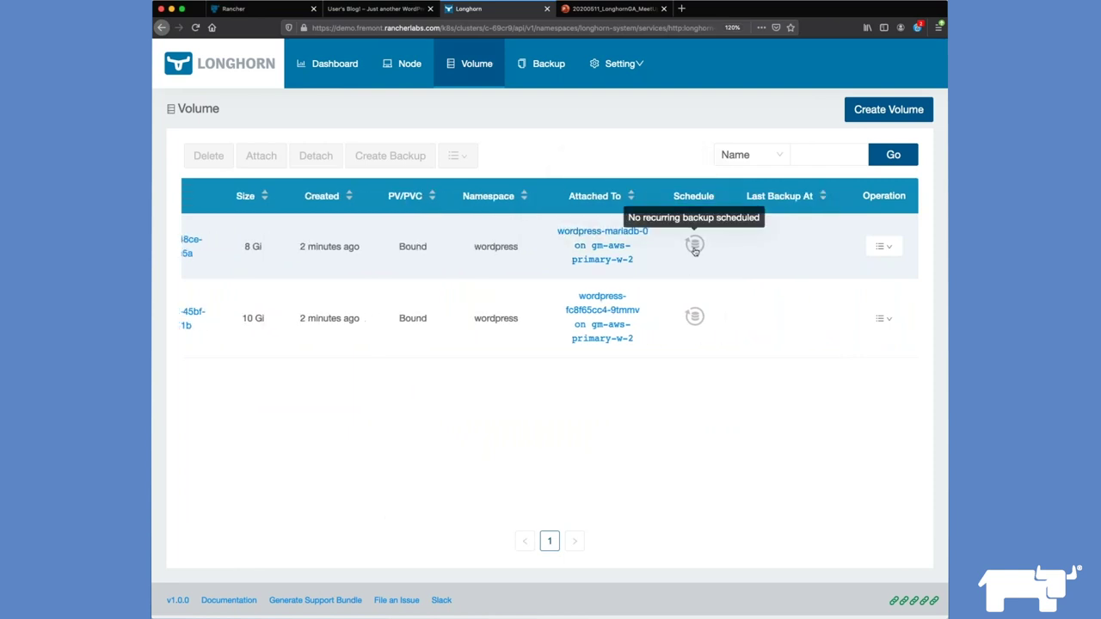
pyautogui.click(695, 245)
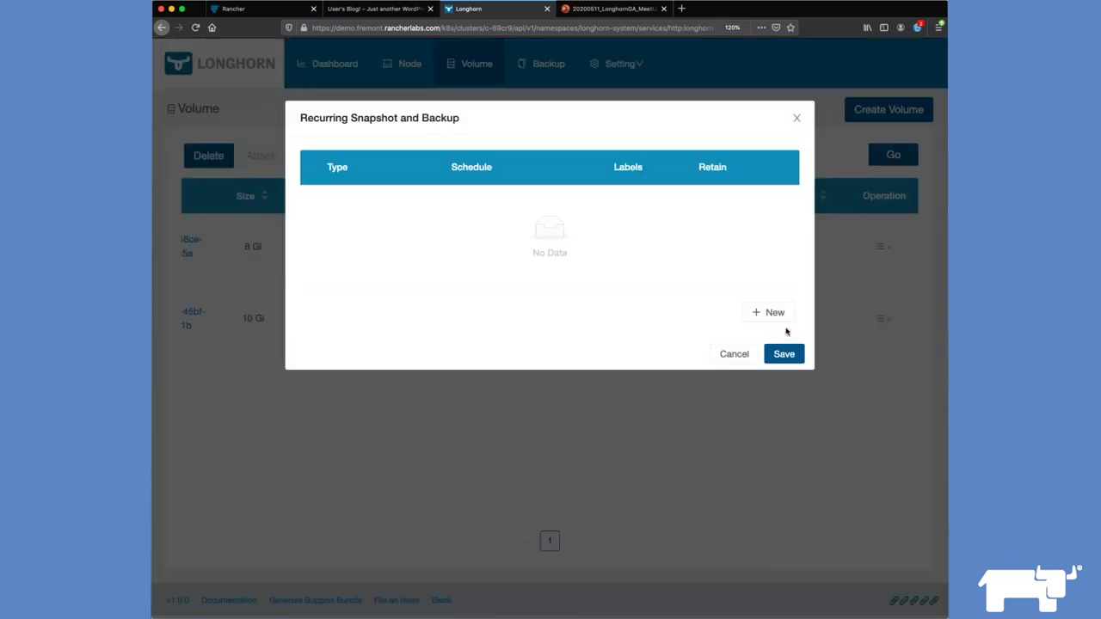
pyautogui.click(773, 315)
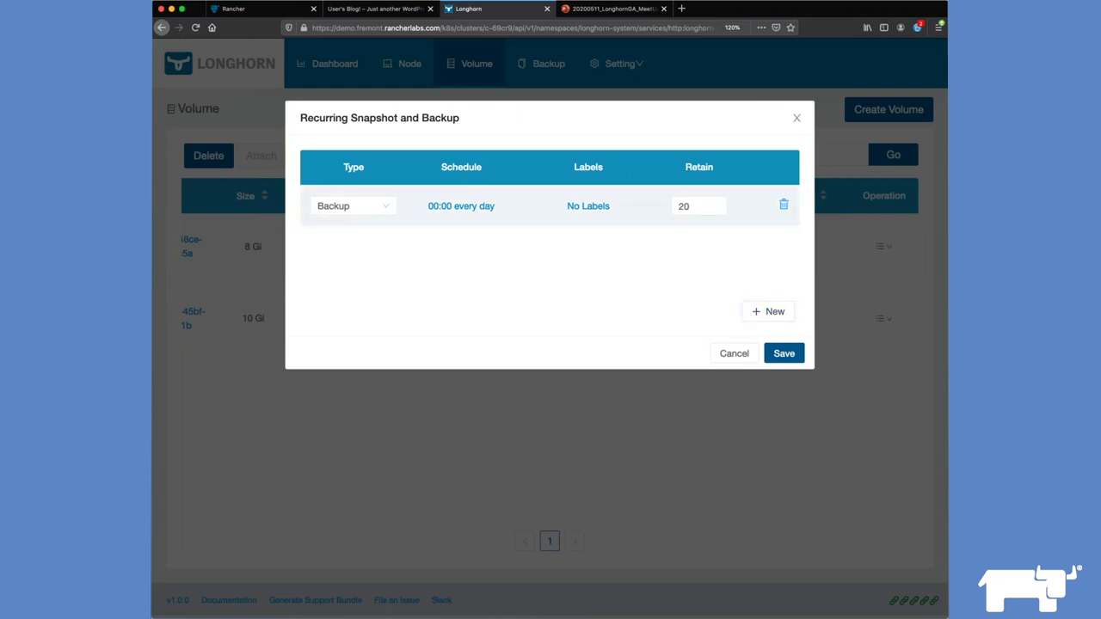
# Step: Schedule the backup job every minute, retain 3 backups, and save it
pyautogui.click(444, 207)
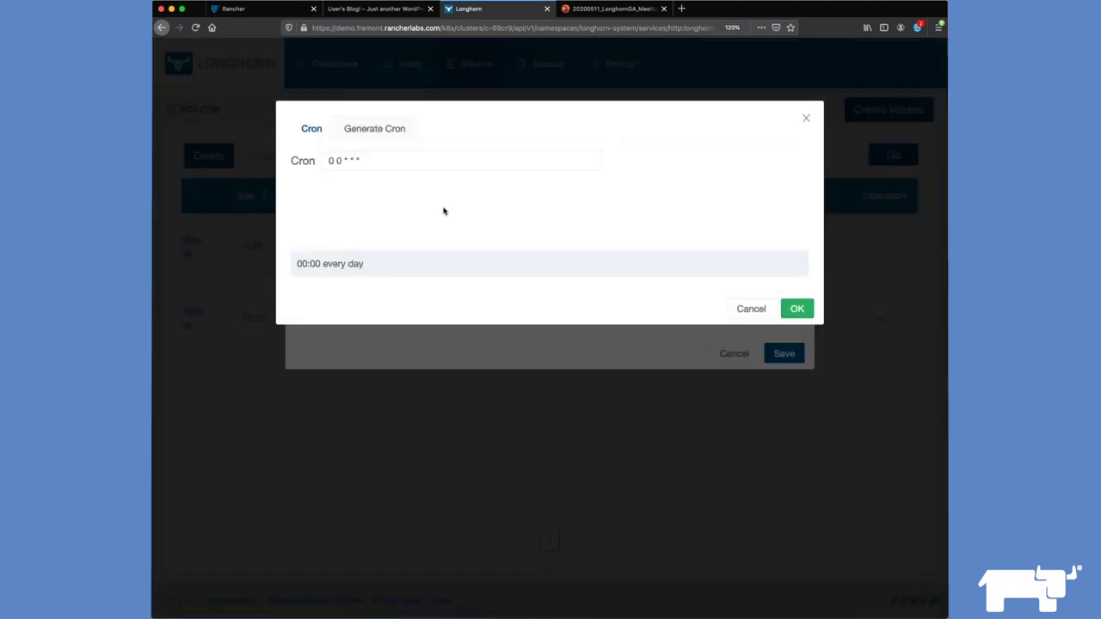
pyautogui.click(373, 130)
pyautogui.click(378, 186)
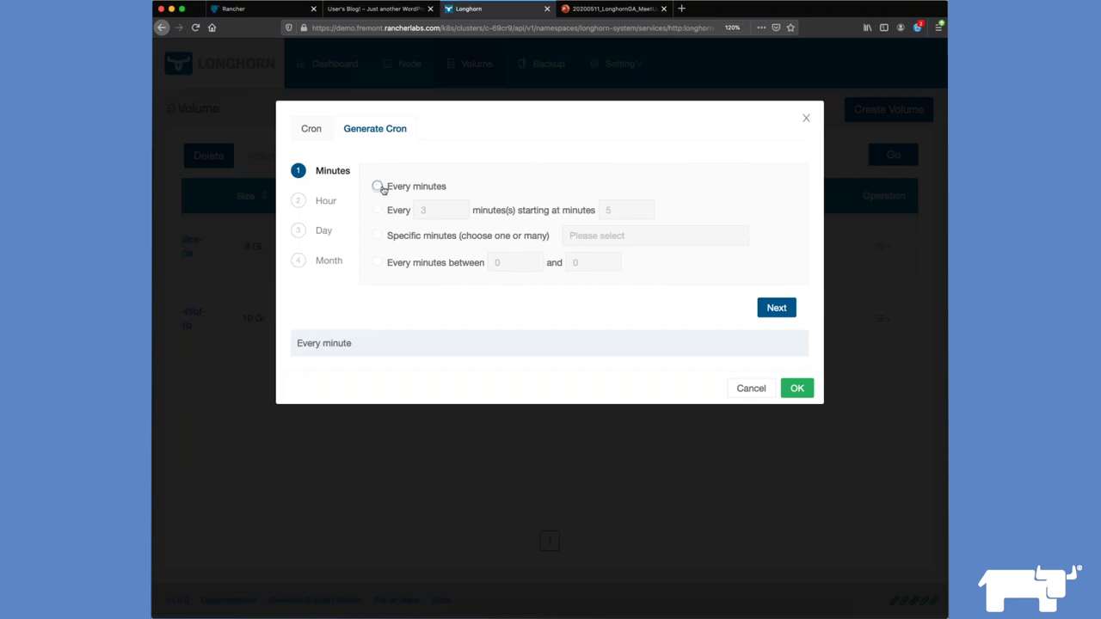
pyautogui.click(796, 389)
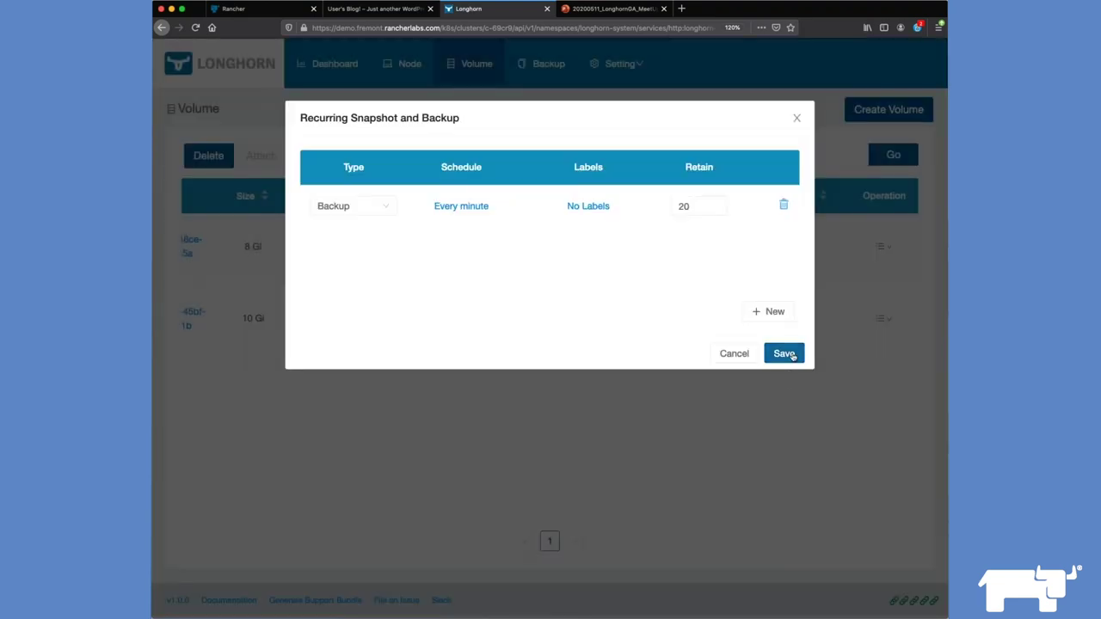
pyautogui.click(784, 354)
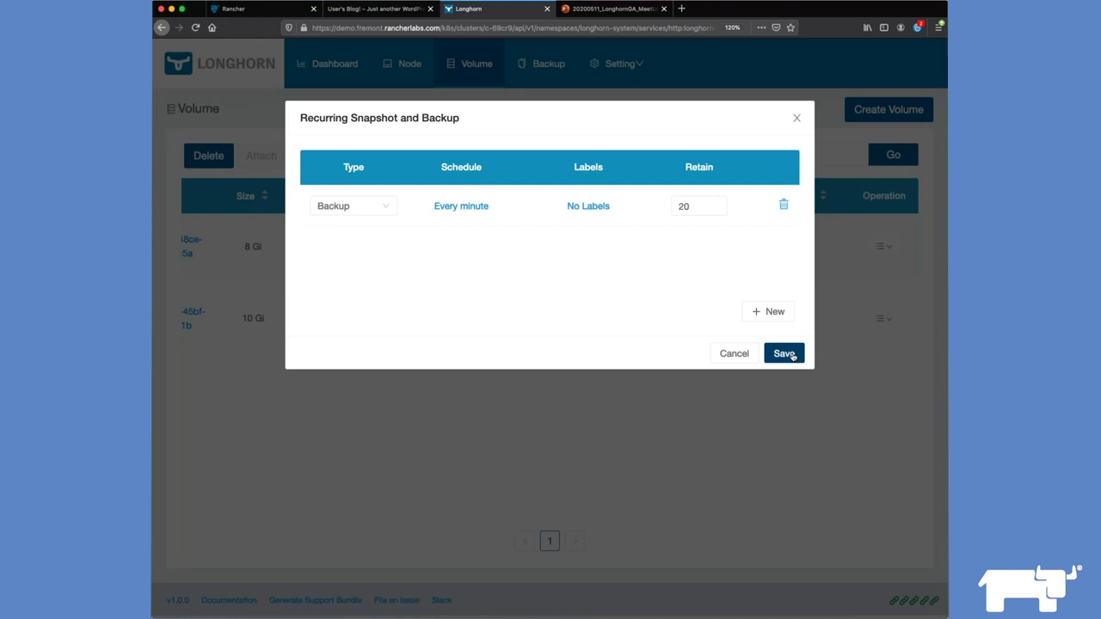
pyautogui.moveTo(696, 206); pyautogui.dragTo(647, 207)
pyautogui.write('3')
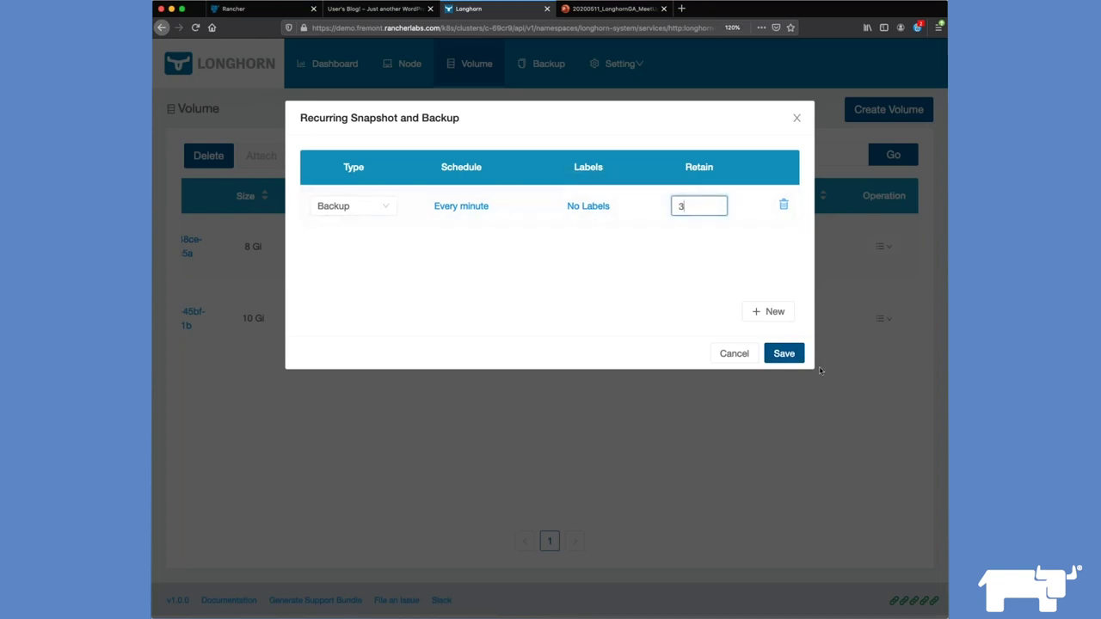
pyautogui.click(784, 354)
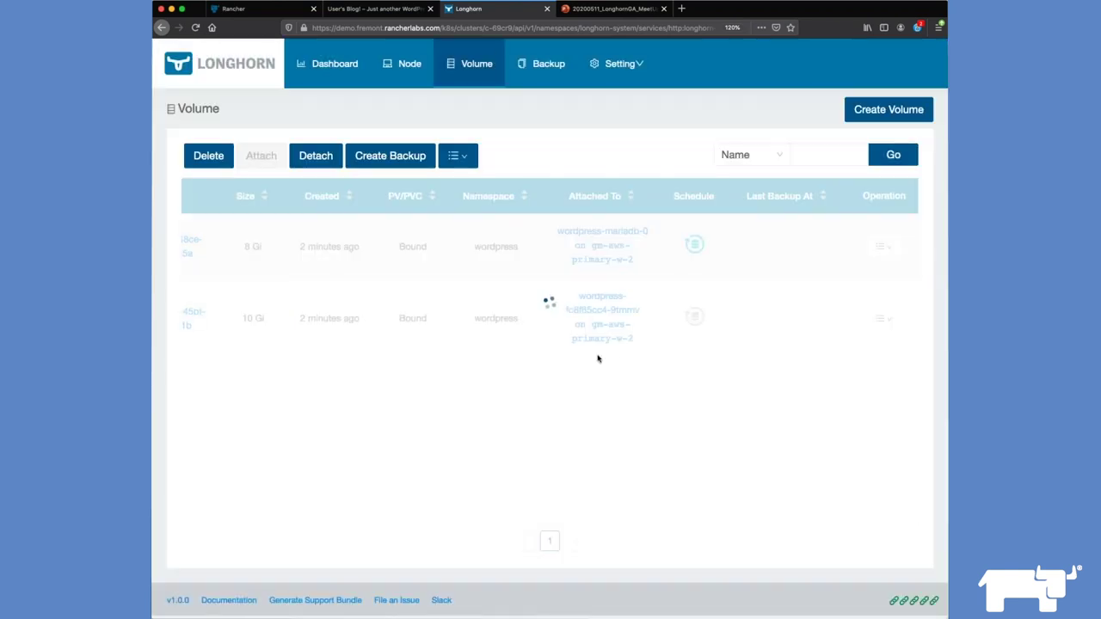
pyautogui.hscroll(-5, 297, 258)
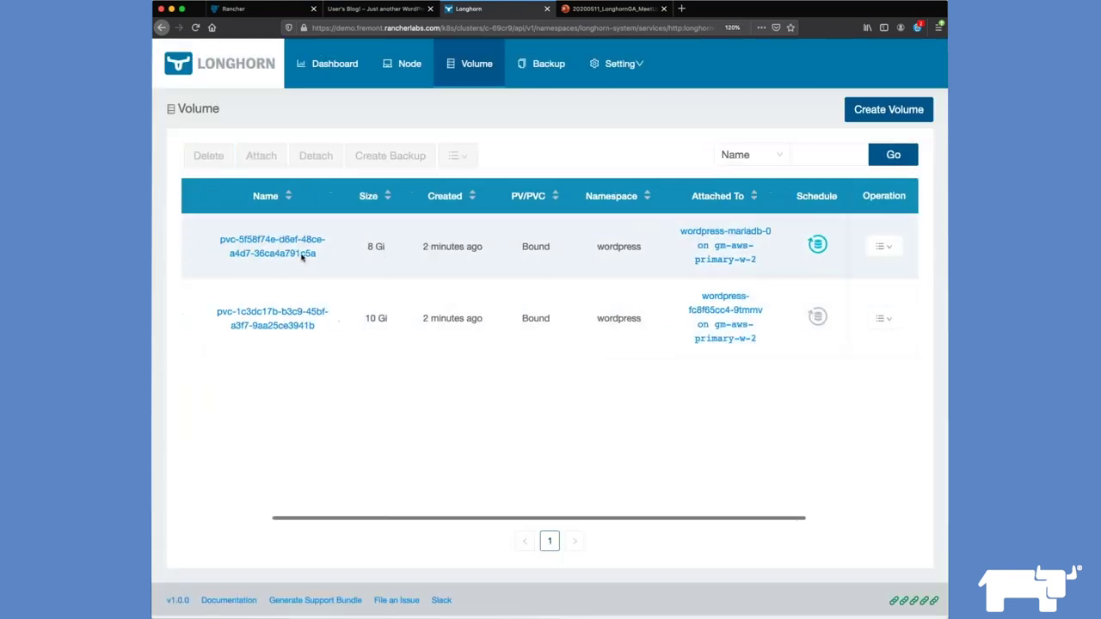
# Step: Review the 8 Gi volume's details, then add a recurring job for the 10 Gi volume
pyautogui.click(353, 255)
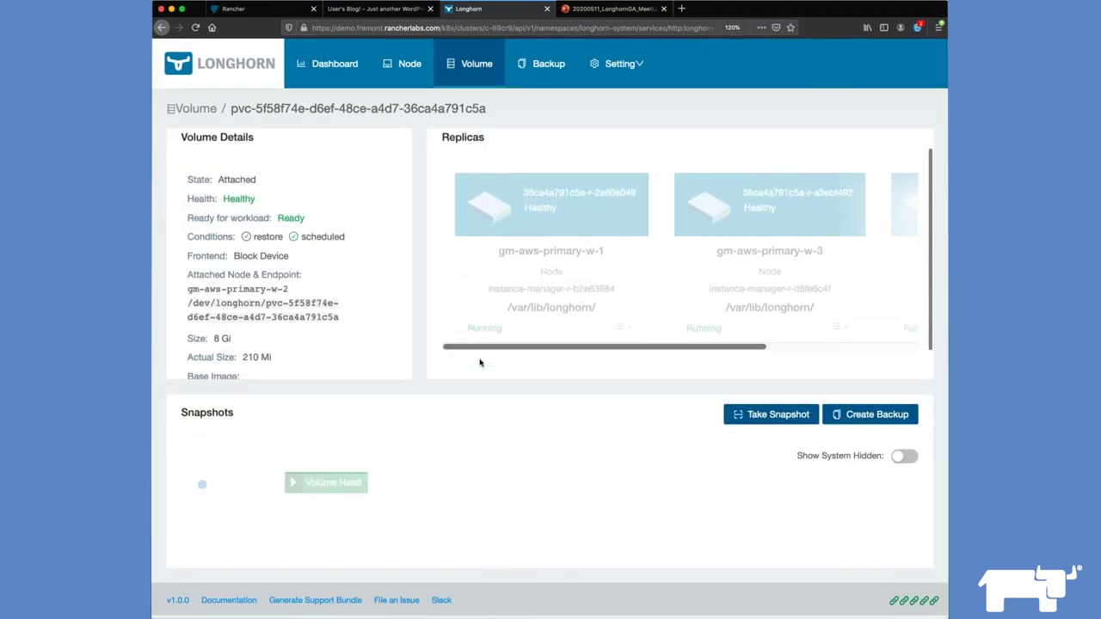
pyautogui.scroll(-3, 480, 363)
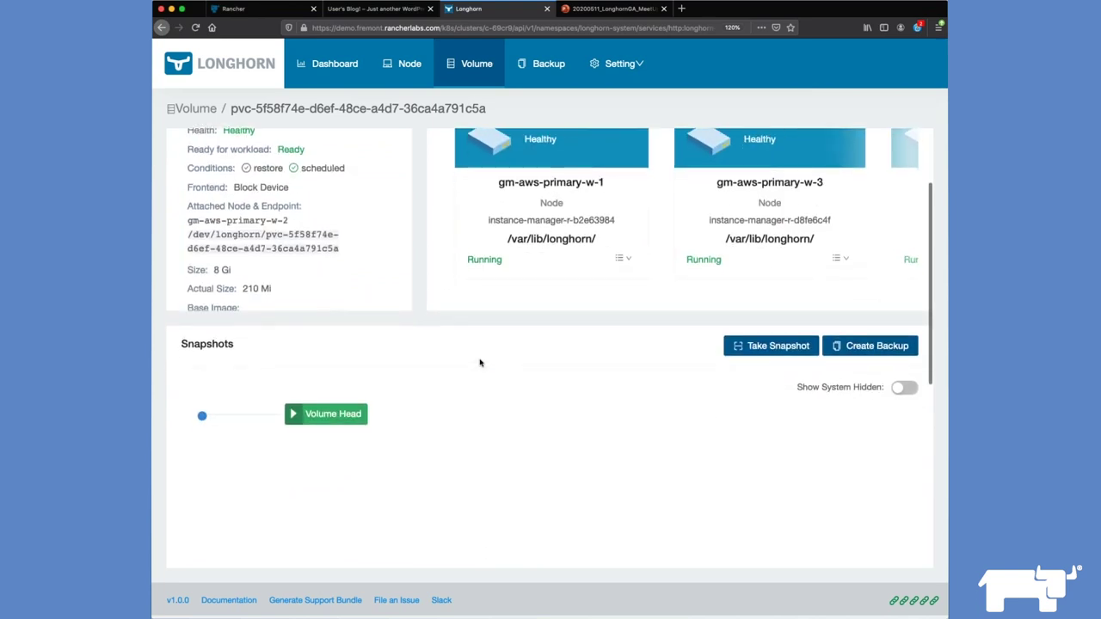
pyautogui.scroll(3, 480, 362)
pyautogui.click(476, 64)
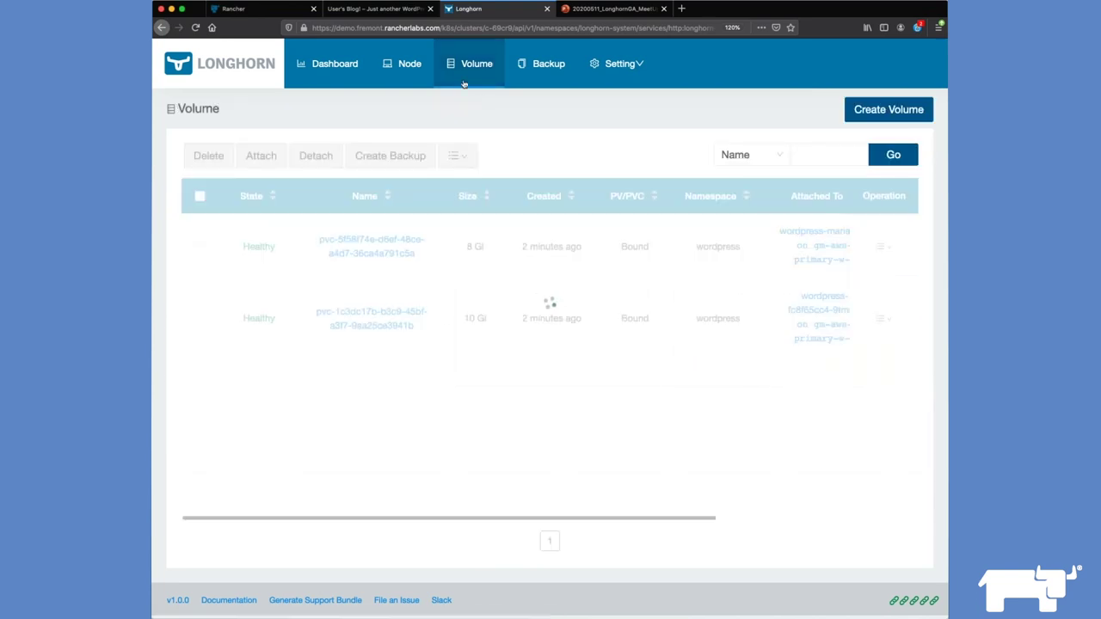
pyautogui.hscroll(2, 753, 315)
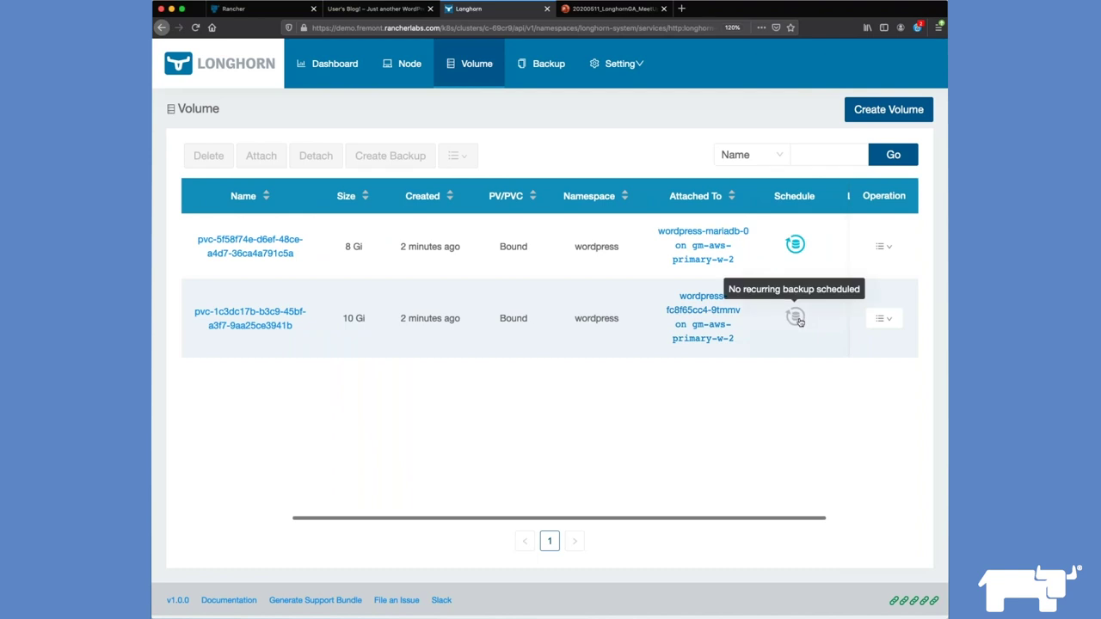
pyautogui.click(795, 318)
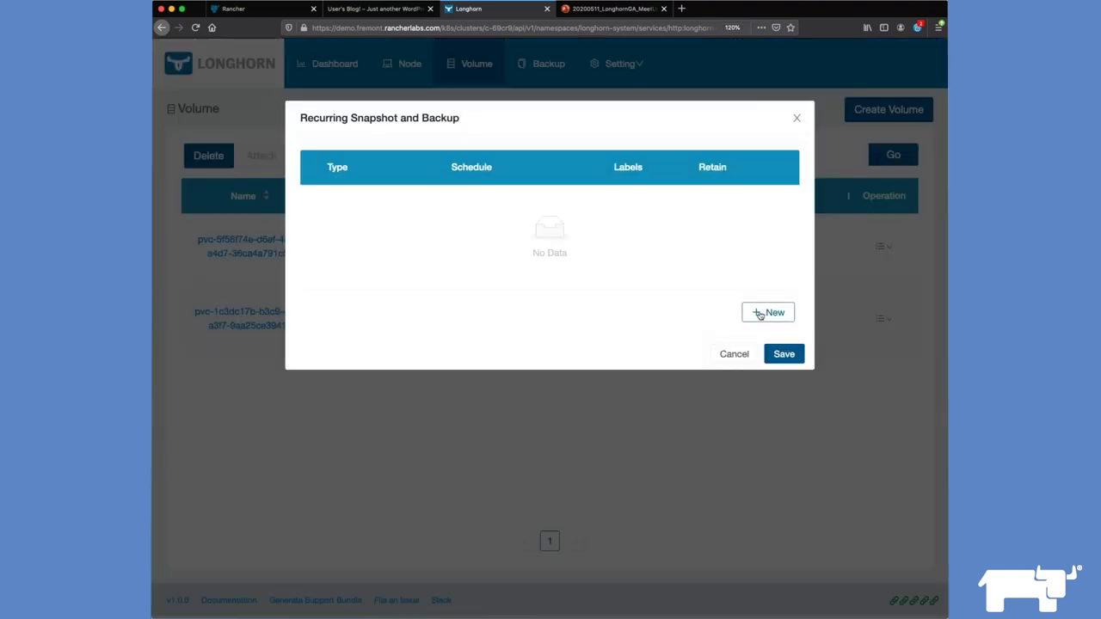
pyautogui.click(765, 314)
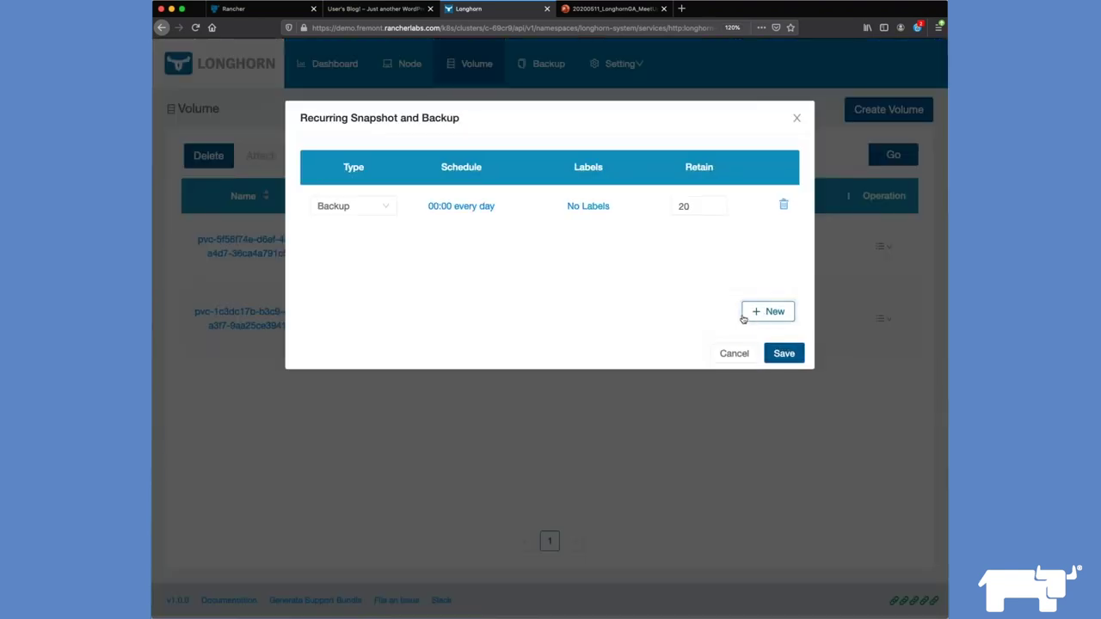
# Step: Schedule the 10 Gi job to run every minute, retain 3 backups, and save
pyautogui.click(465, 212)
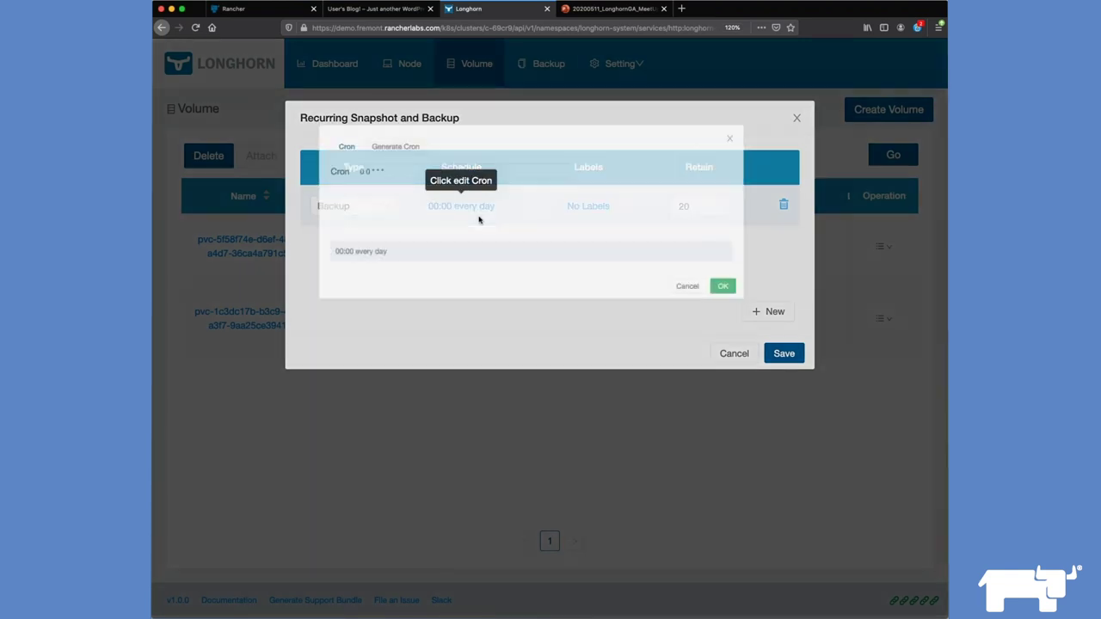
pyautogui.click(376, 131)
pyautogui.click(387, 185)
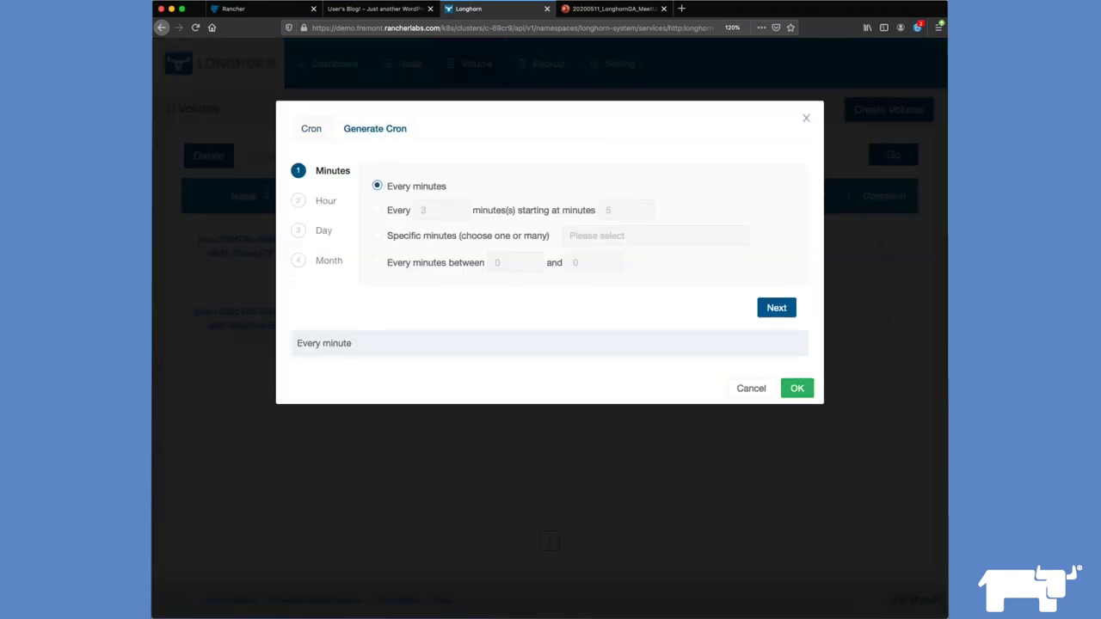
pyautogui.click(777, 307)
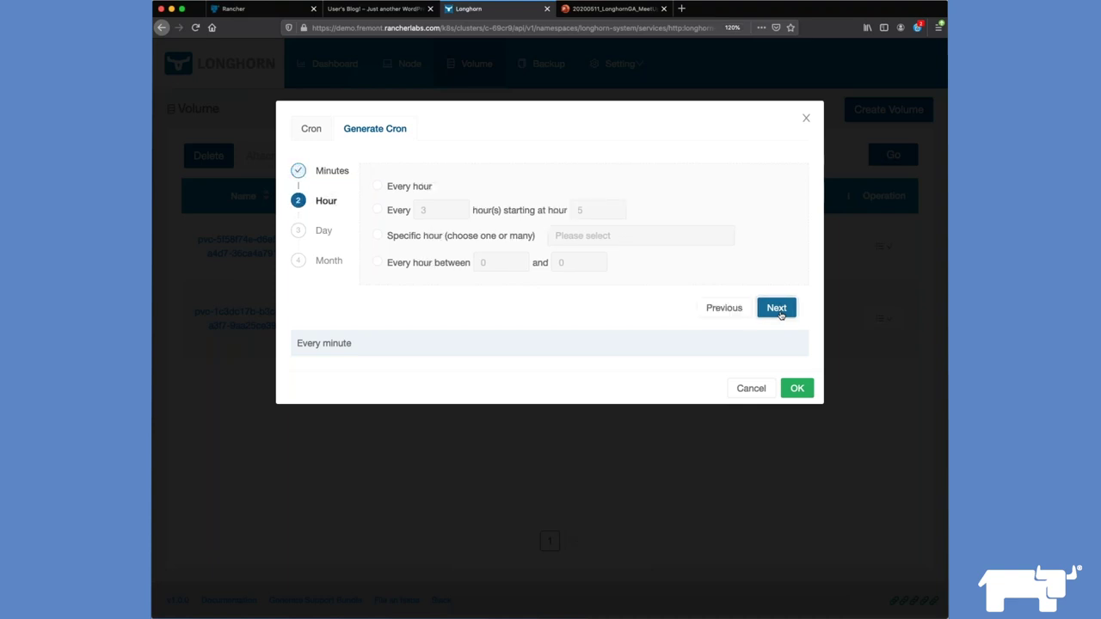
pyautogui.click(796, 389)
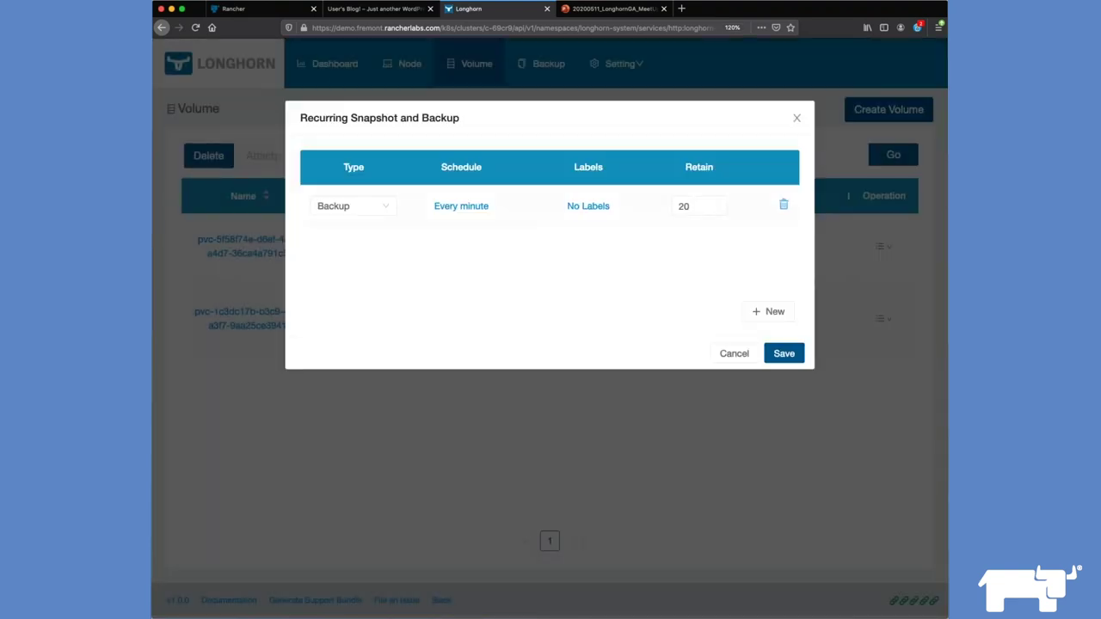
pyautogui.moveTo(697, 206); pyautogui.dragTo(659, 206)
pyautogui.write('3')
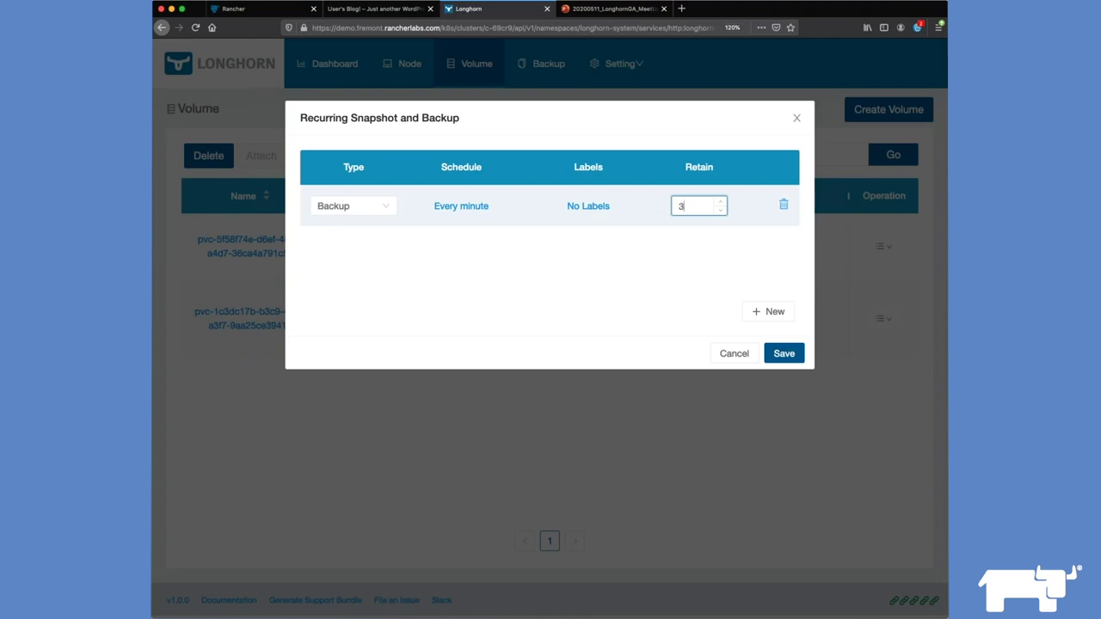
pyautogui.click(783, 354)
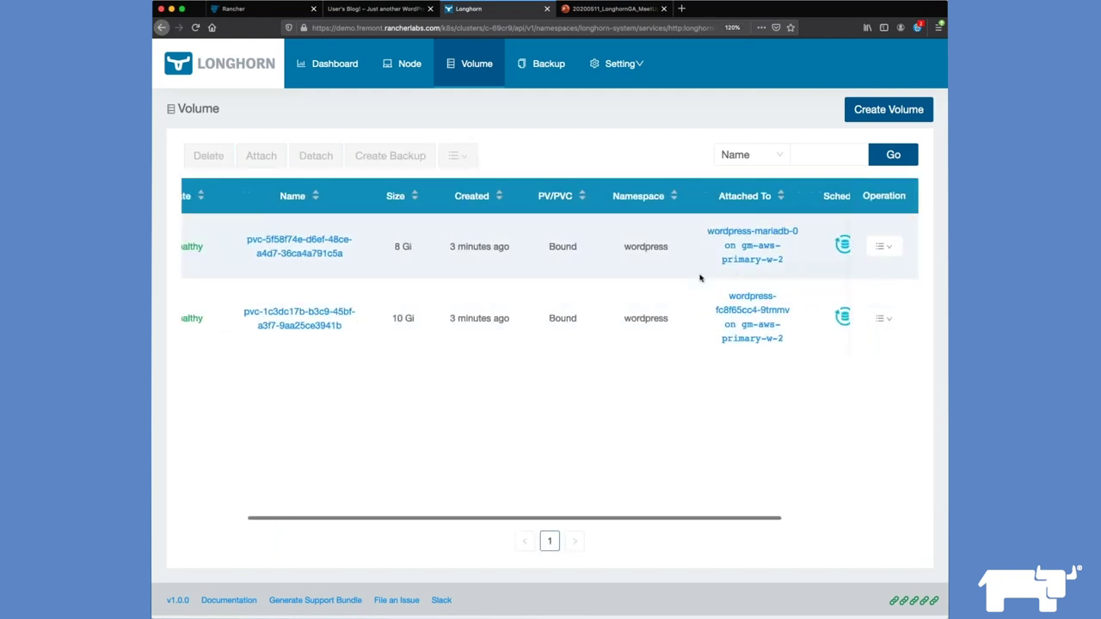
# Step: Check Longhorn's empty Backup list, then return to Rancher's wordpress Load Balancing page
pyautogui.click(541, 64)
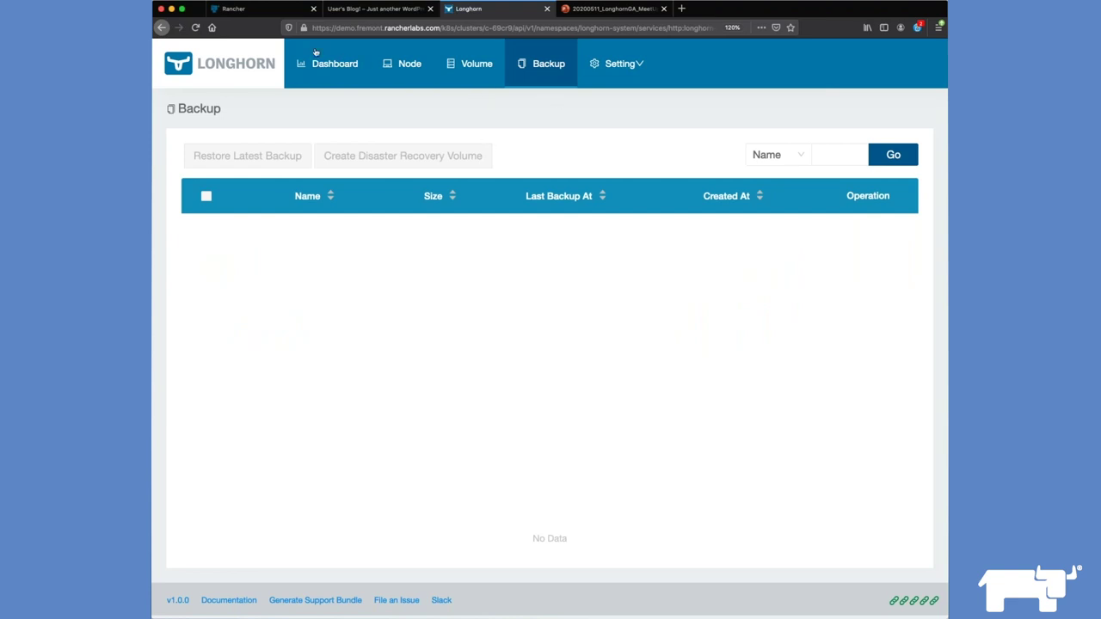
pyautogui.click(254, 10)
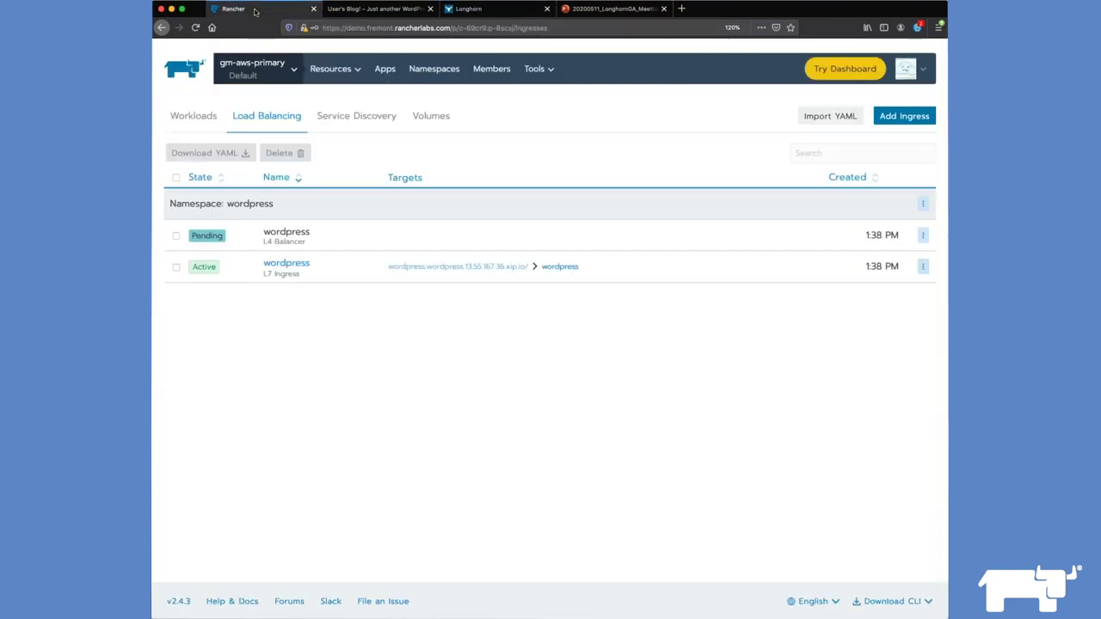
# Step: Log in to WordPress with the account e-mail and password
pyautogui.click(383, 10)
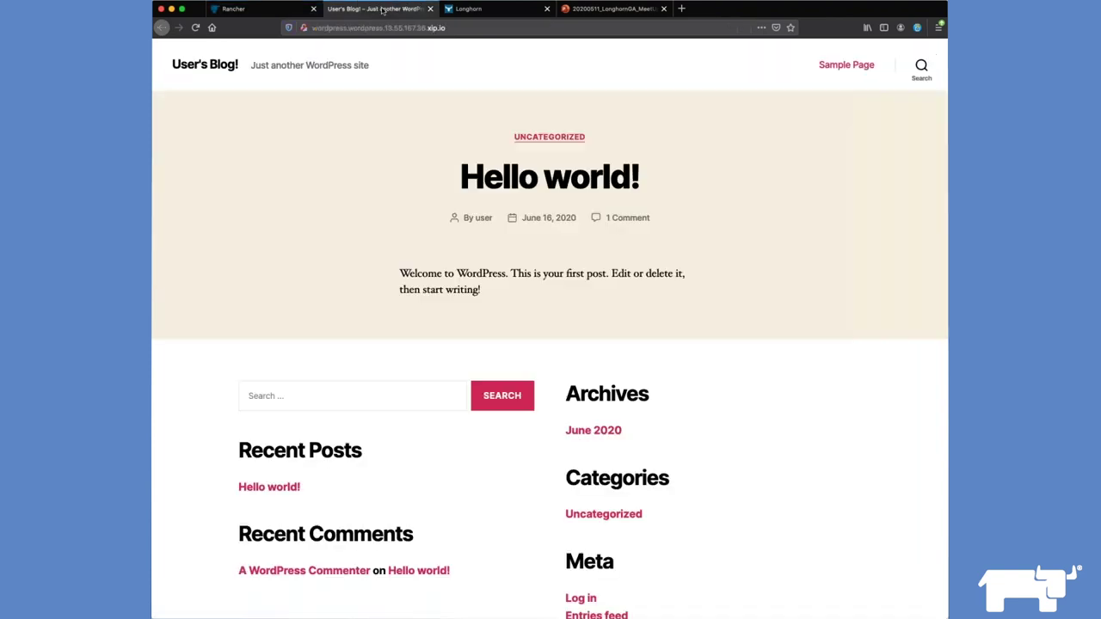
pyautogui.scroll(-5, 582, 250)
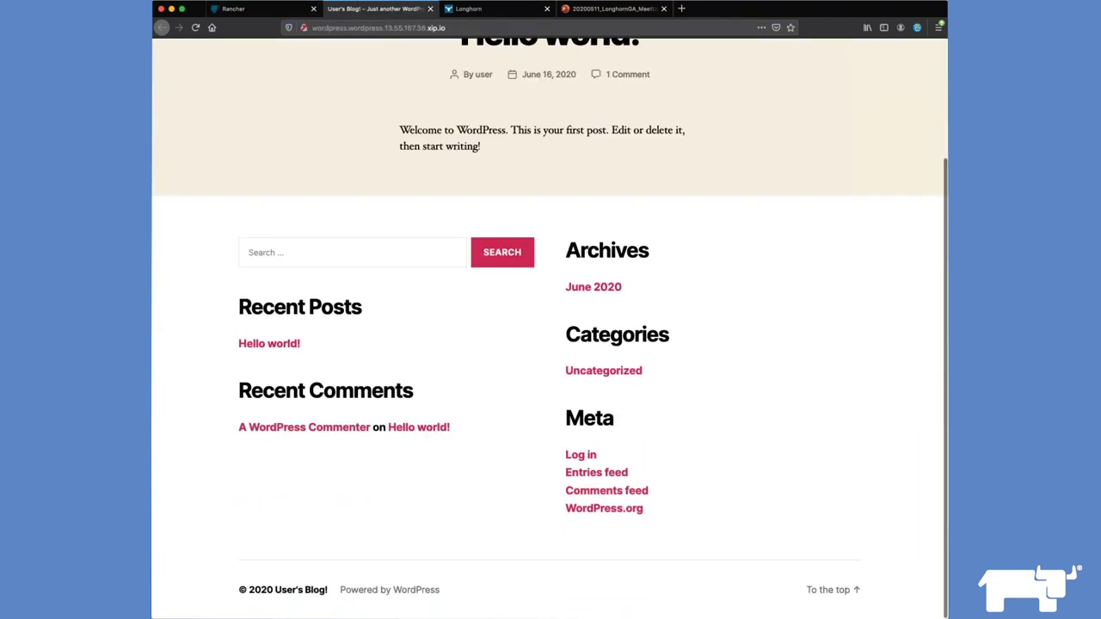
pyautogui.click(585, 456)
pyautogui.write('user@example.com')
pyautogui.press('Tab')
pyautogui.write('••••••••')
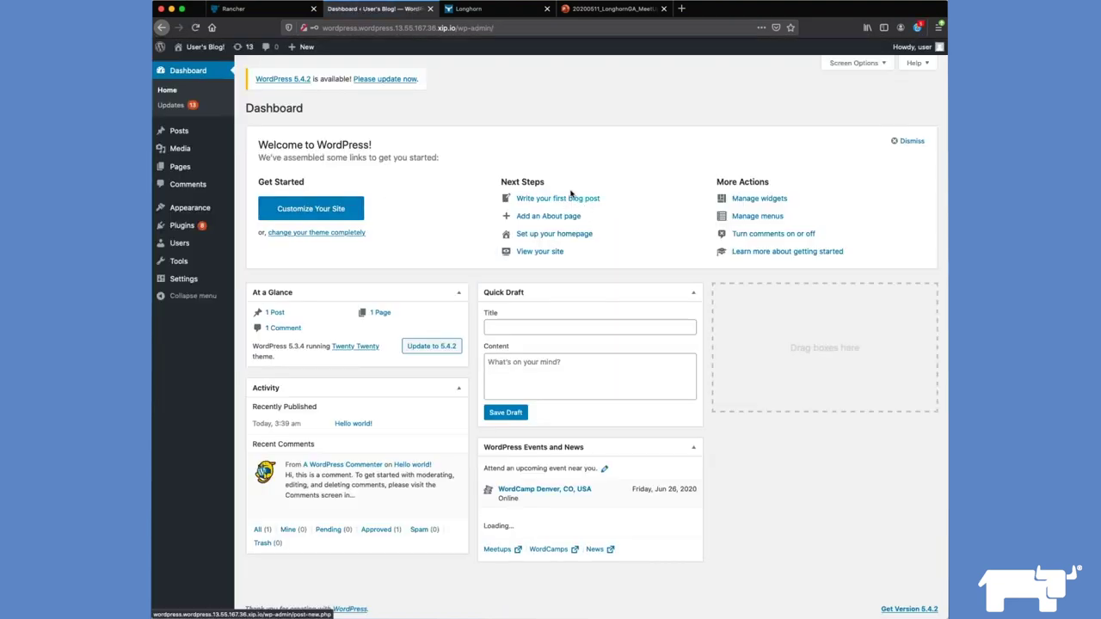
# Step: Draft a post titled 'Longhorn' reading 'Longhorn backup demo using a s3 bucket across cloud providers'
pyautogui.click(581, 200)
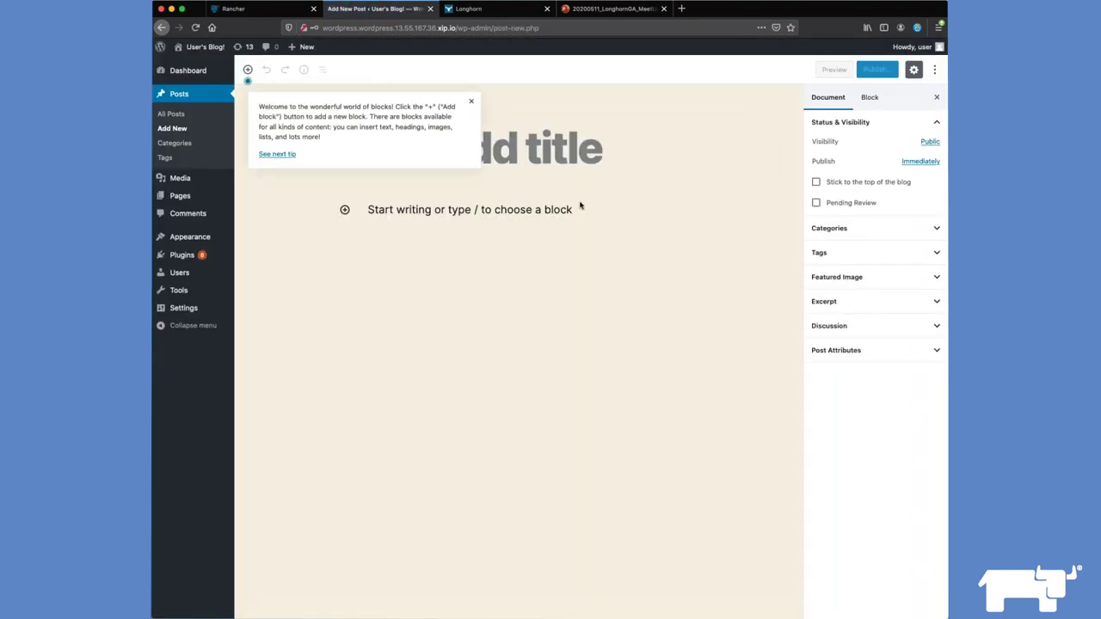
pyautogui.click(522, 178)
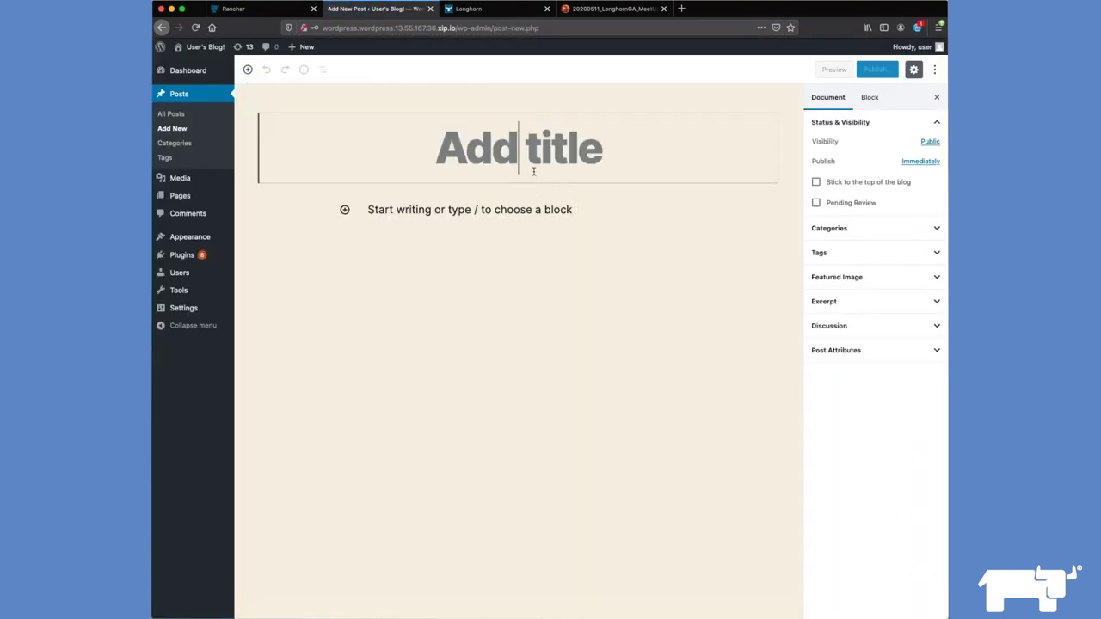
pyautogui.write('Longhorn')
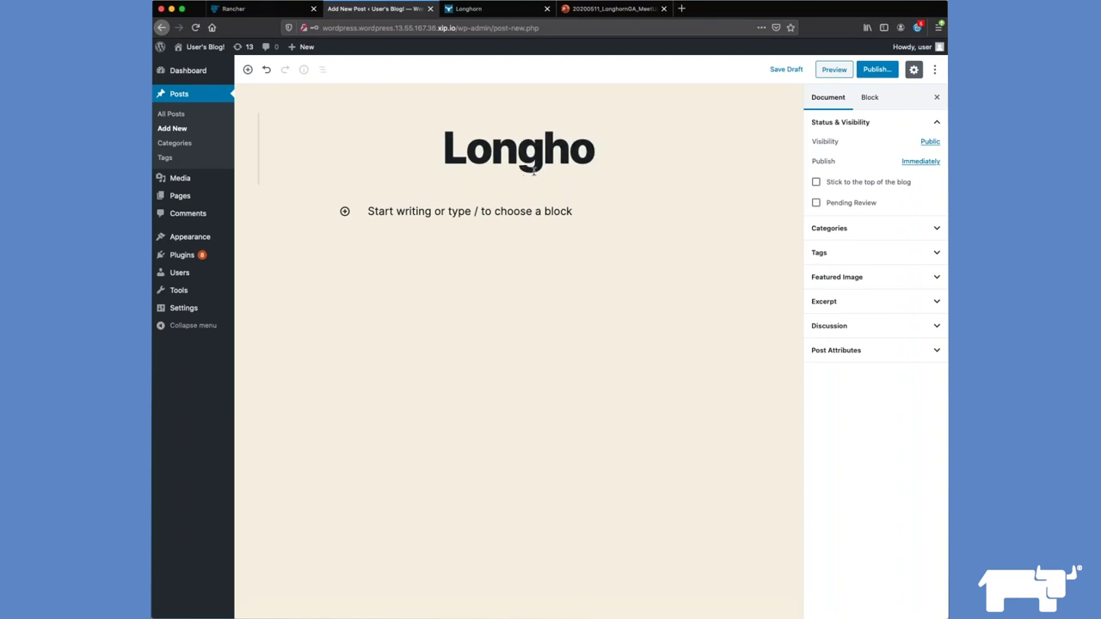
pyautogui.press('BackSpace')
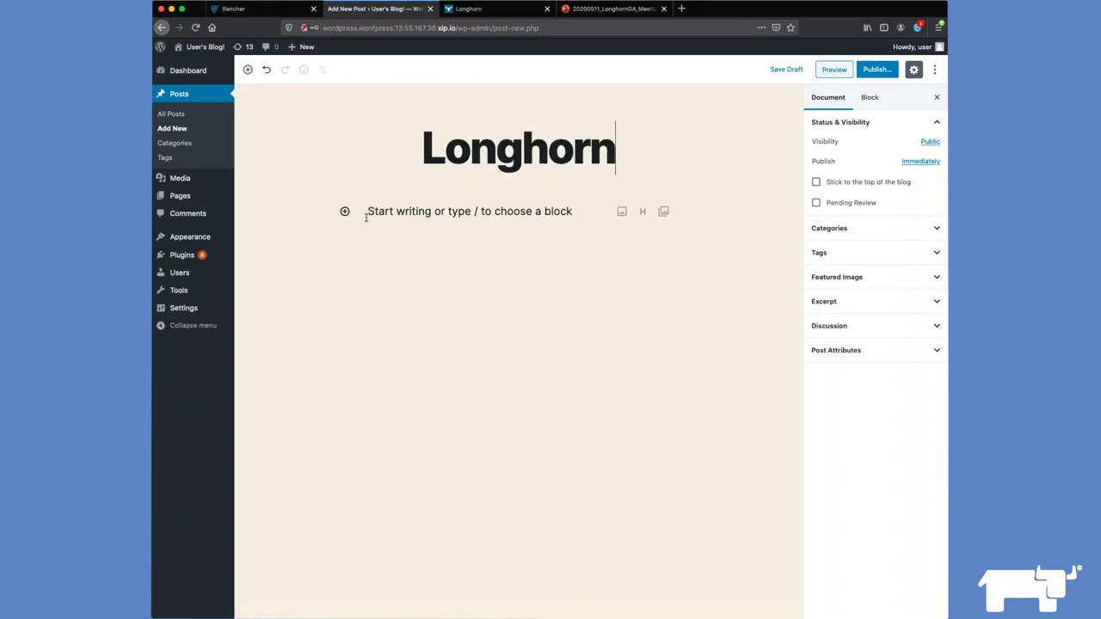
pyautogui.click(387, 212)
pyautogui.write('Longhorn backup demo usinga')
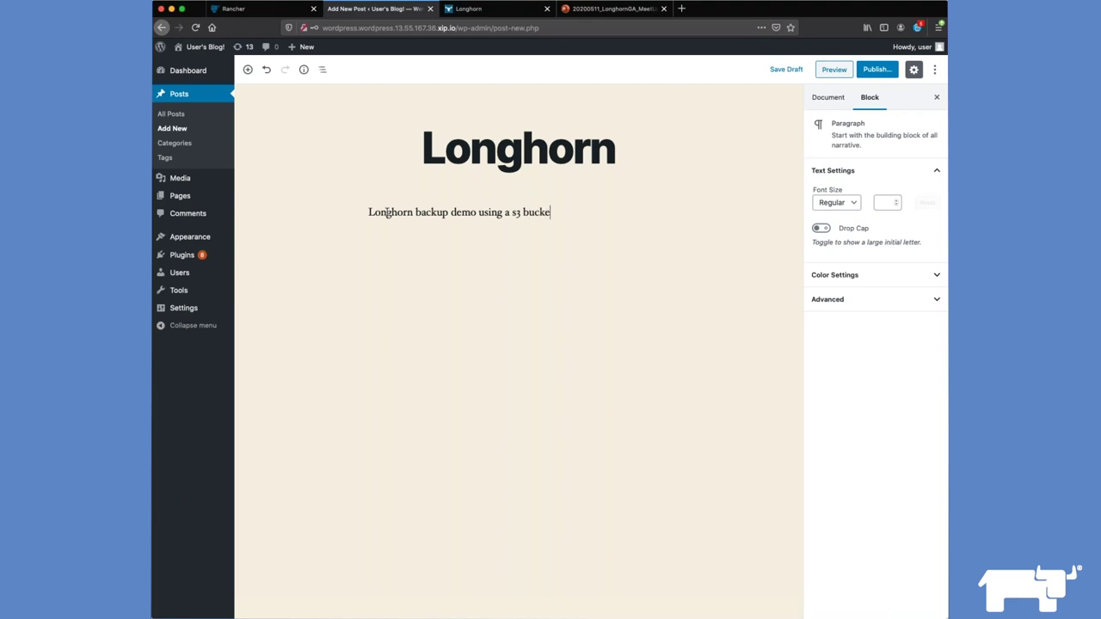
pyautogui.write('d providers')
# Step: Publish the Longhorn post, view it, and return to the blog home page
pyautogui.click(876, 69)
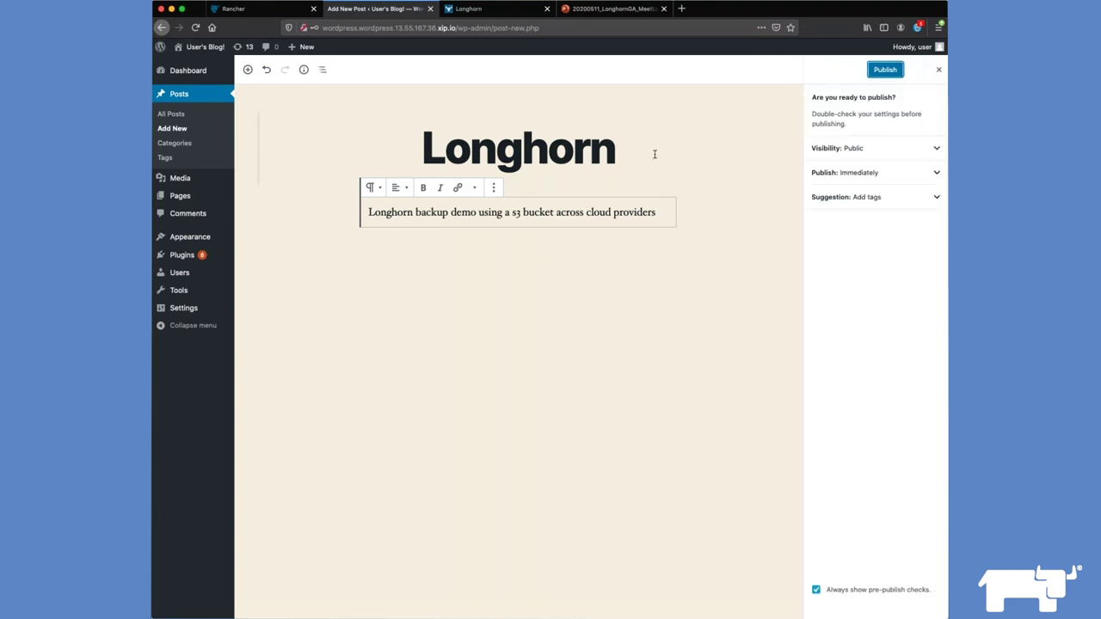
pyautogui.click(886, 71)
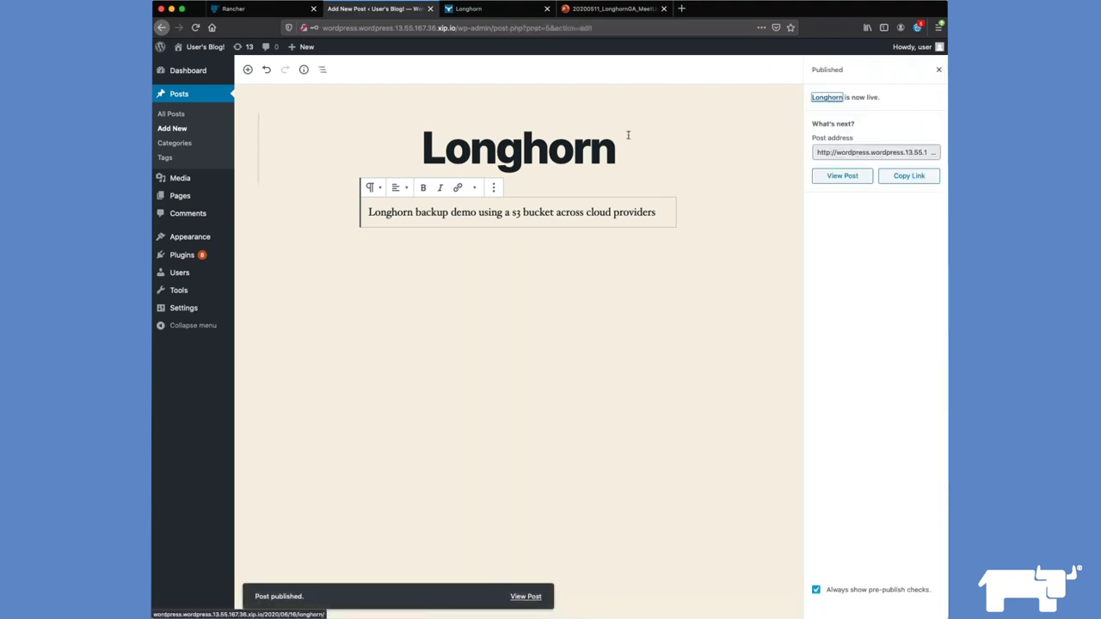
pyautogui.click(841, 178)
pyautogui.scroll(-2, 809, 179)
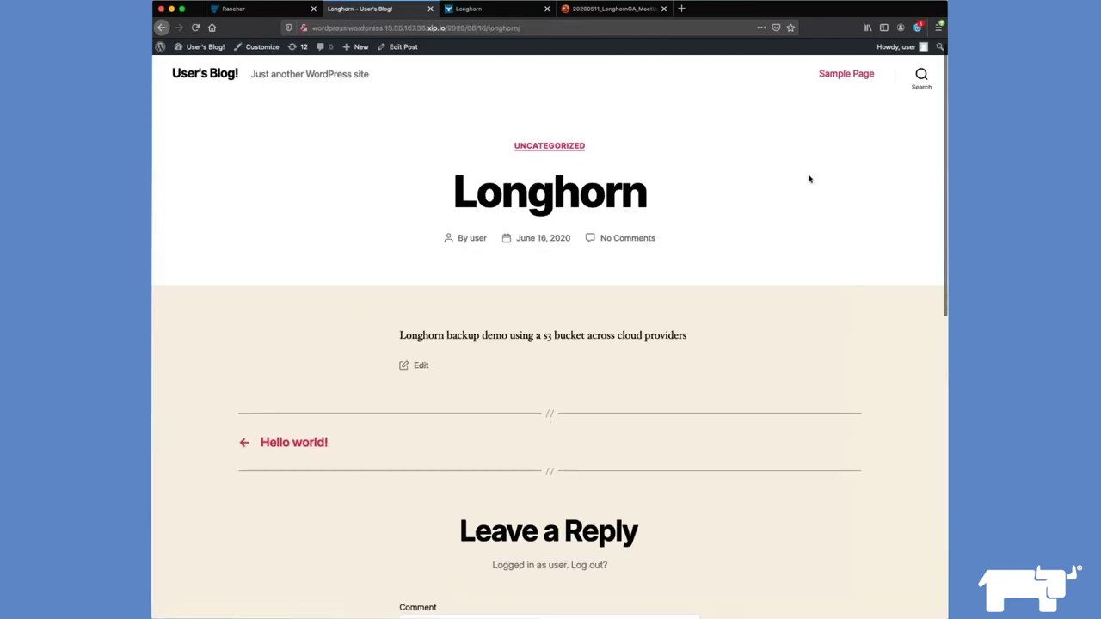
pyautogui.scroll(-2, 809, 178)
pyautogui.scroll(3, 809, 178)
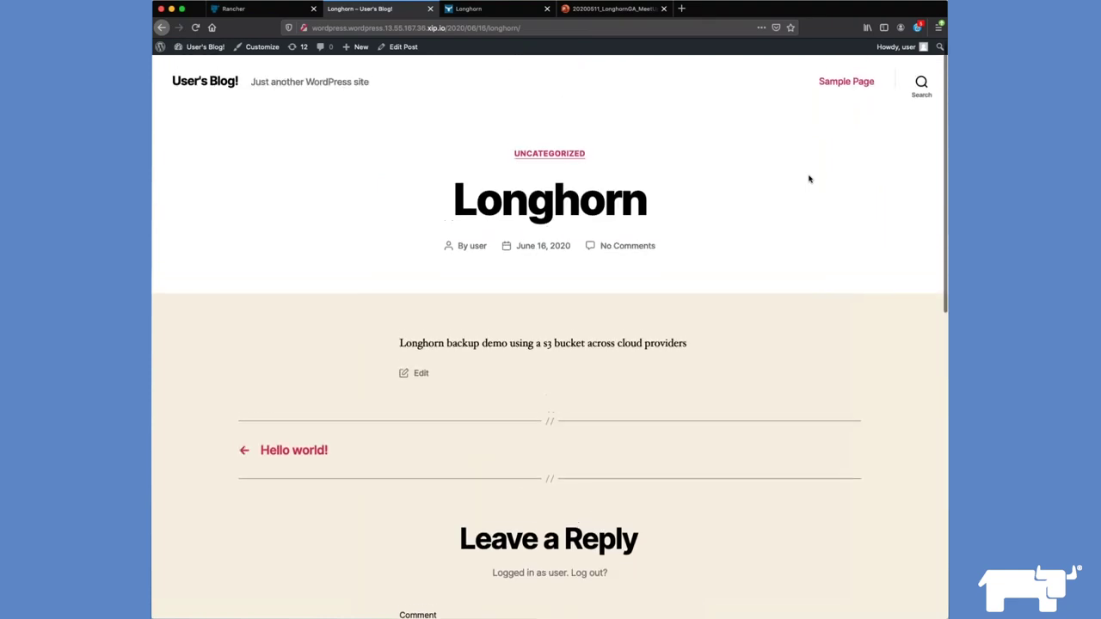
pyautogui.click(174, 86)
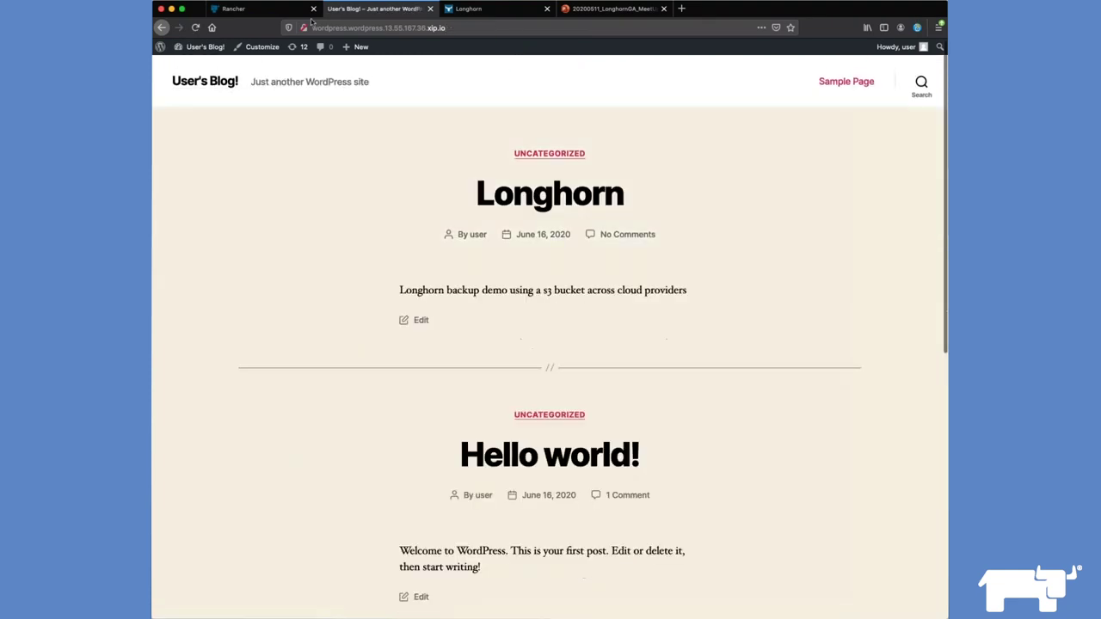
# Step: Reload Longhorn's Backup list to show the 10 Gi and 8 Gi pvc backups
pyautogui.click(486, 10)
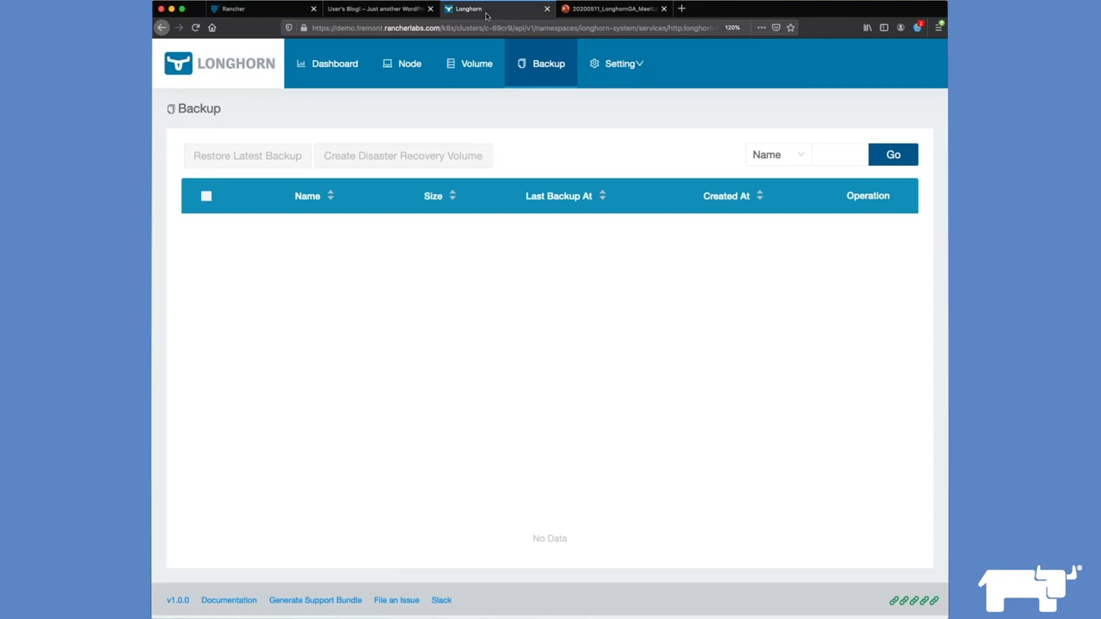
pyautogui.click(523, 72)
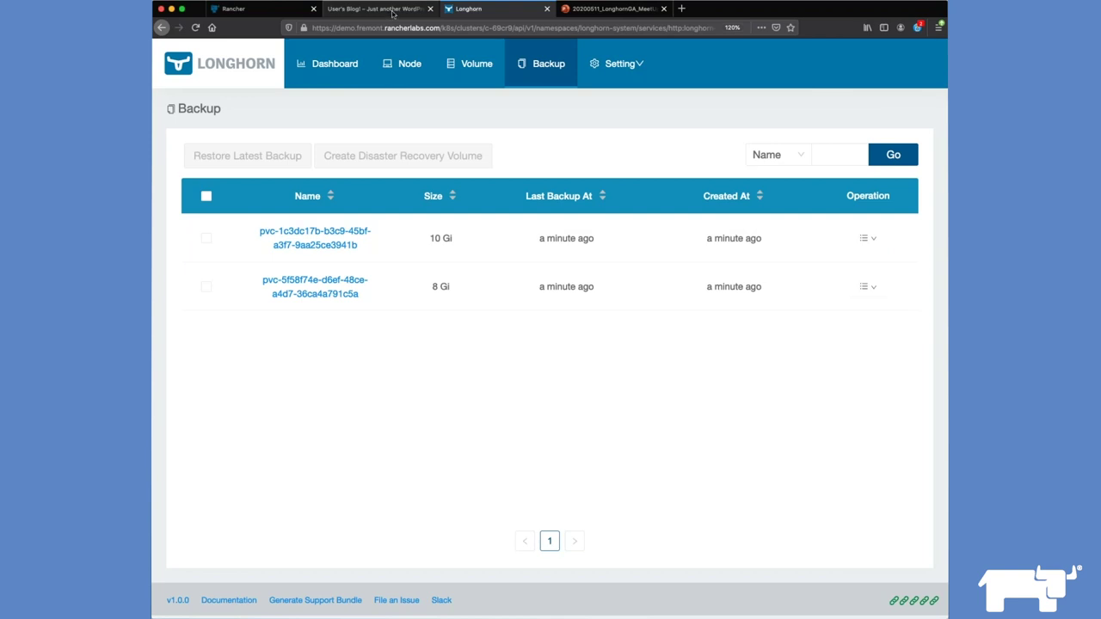
# Step: Switch Rancher to gm-azure-secondary's longhorn project and open its Longhorn UI from Apps
pyautogui.click(293, 13)
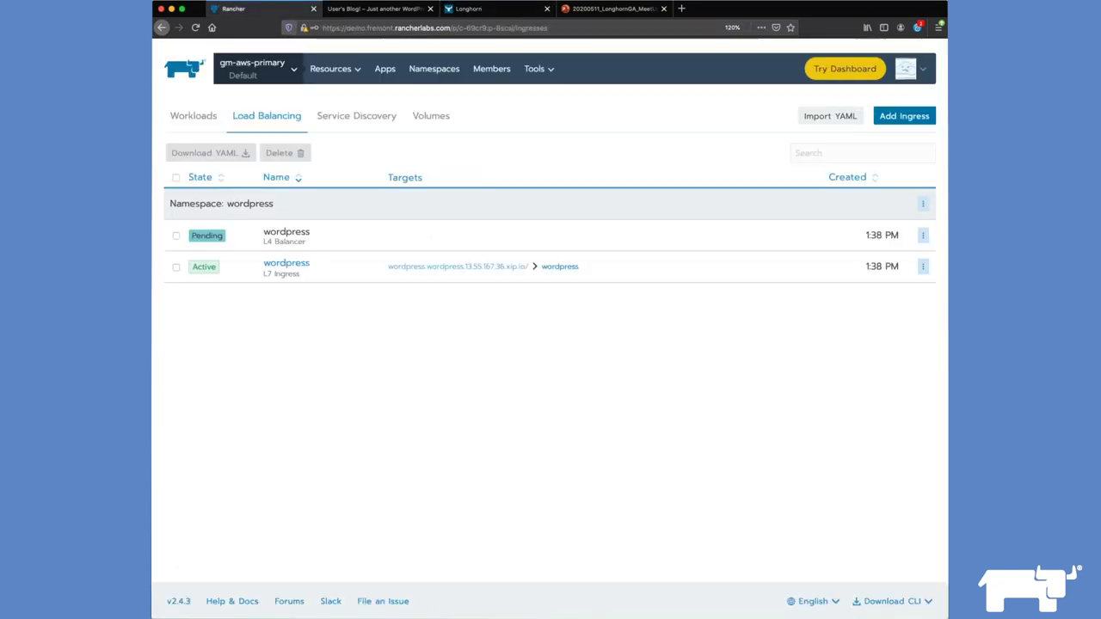
pyautogui.click(280, 73)
pyautogui.moveTo(307, 281)
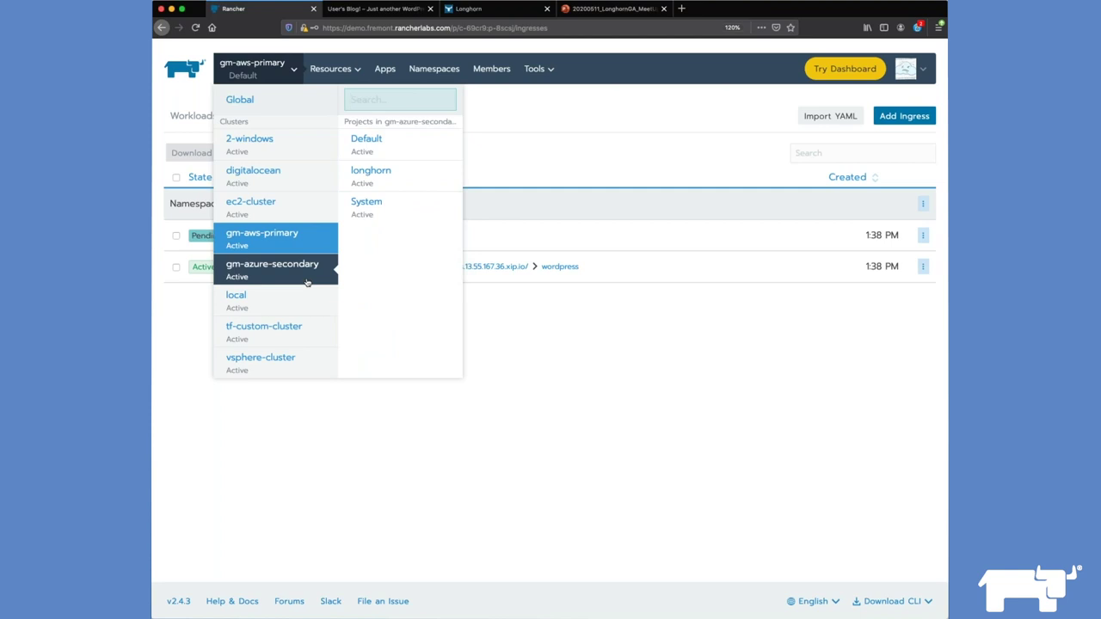
pyautogui.click(307, 281)
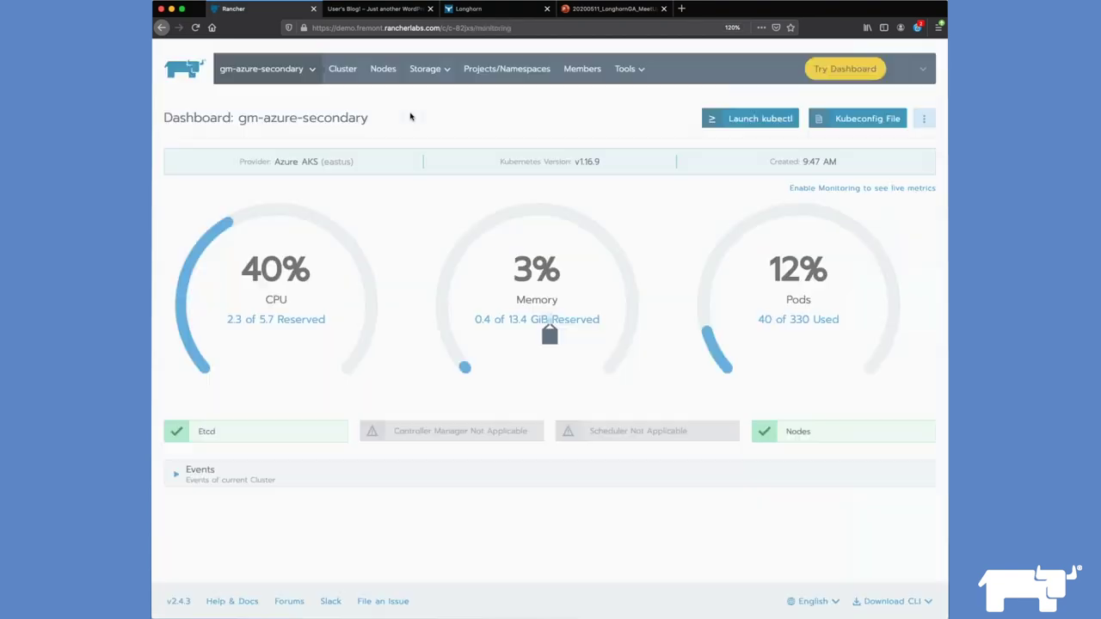
pyautogui.click(299, 70)
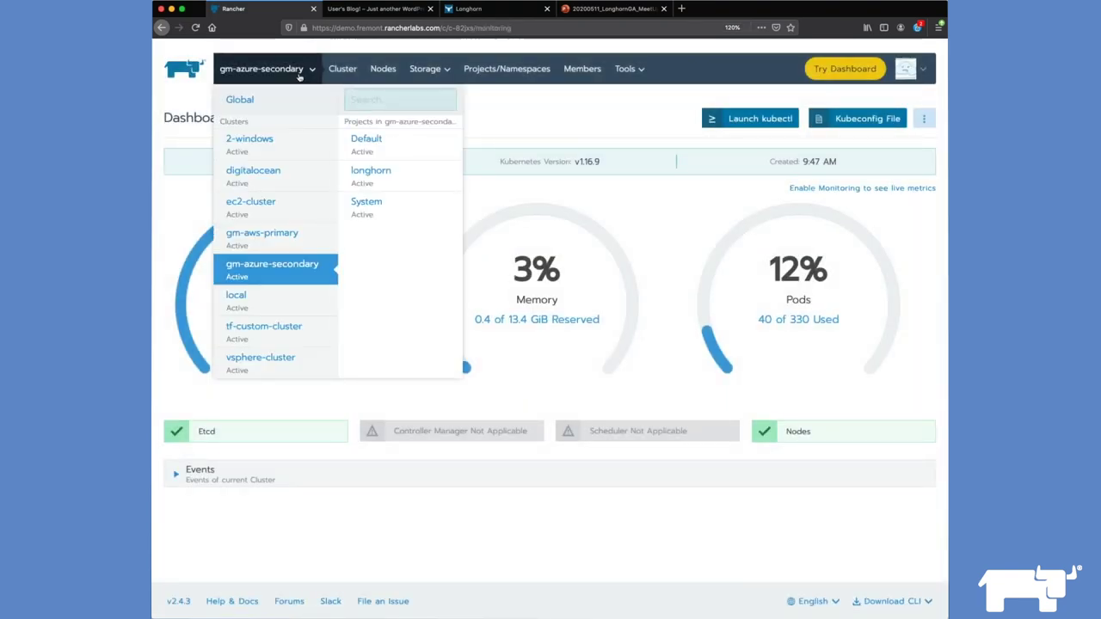
pyautogui.click(371, 172)
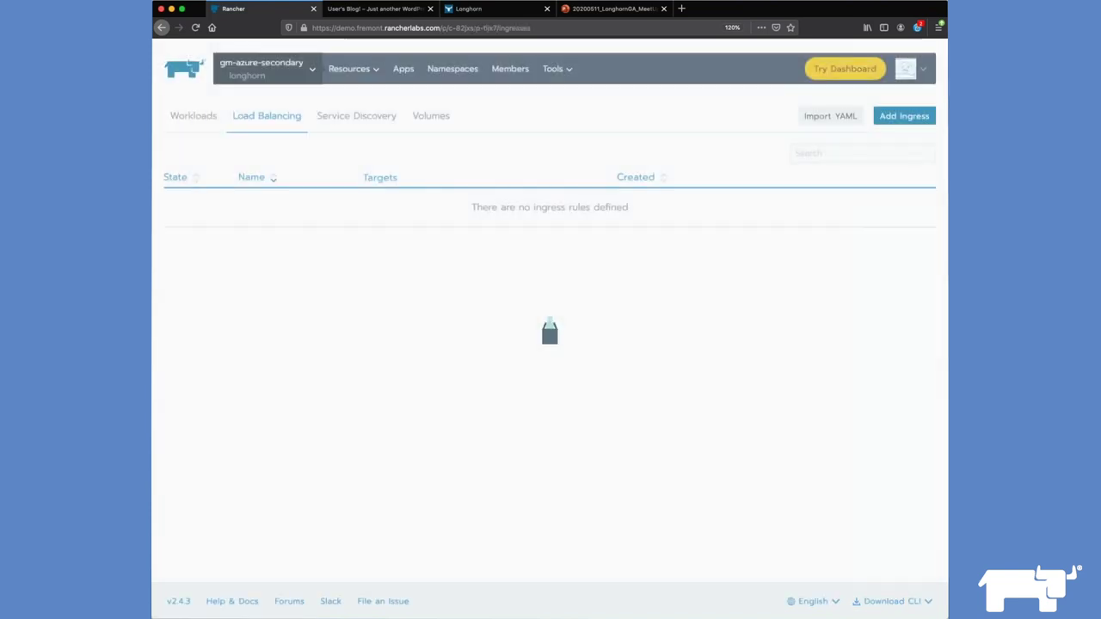
pyautogui.click(403, 69)
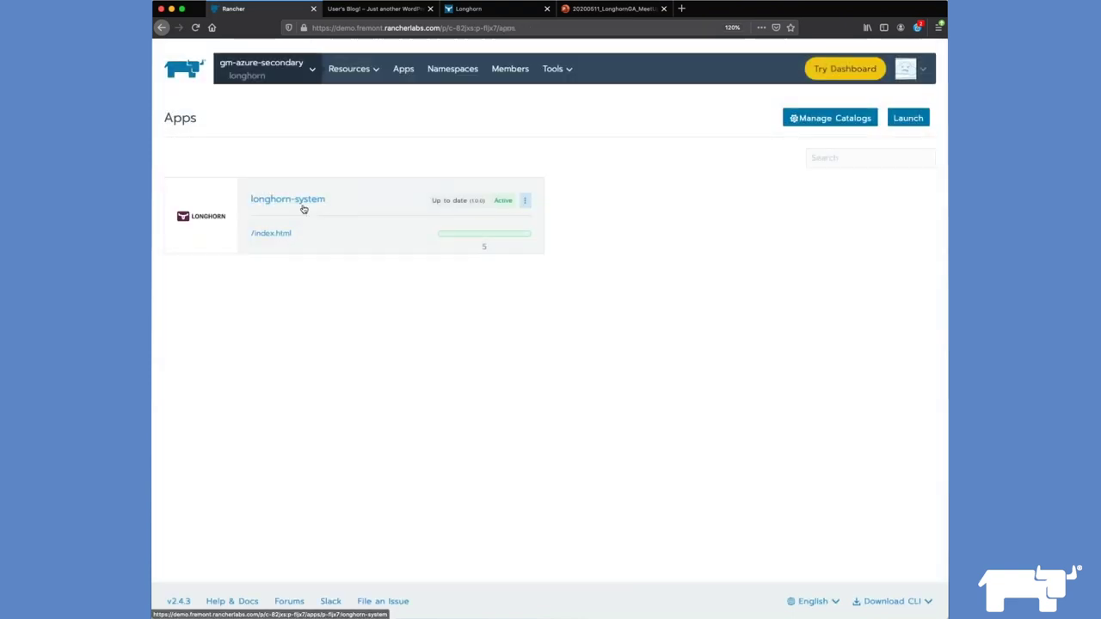
pyautogui.click(283, 237)
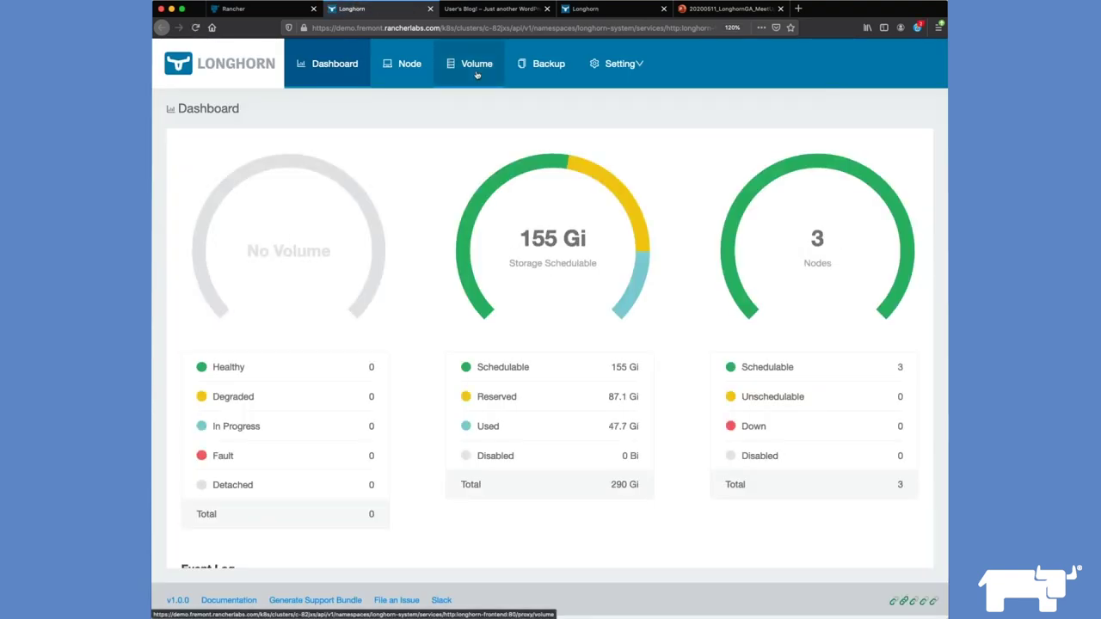
# Step: Select both pvc backups and create 3-replica disaster recovery volumes from them
pyautogui.click(527, 73)
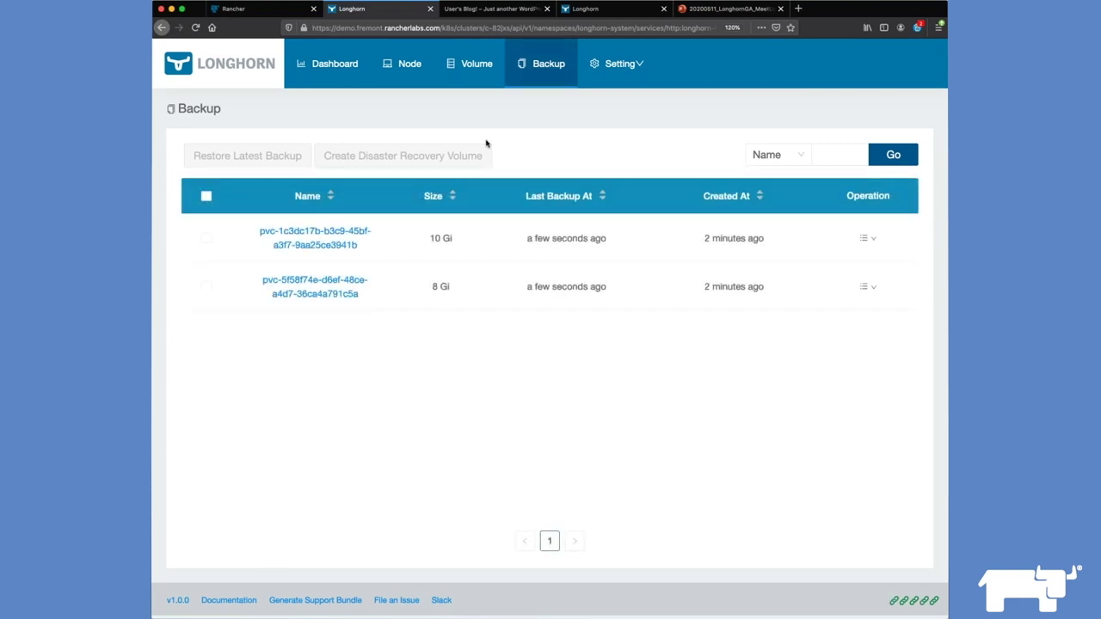
pyautogui.click(206, 239)
pyautogui.click(206, 287)
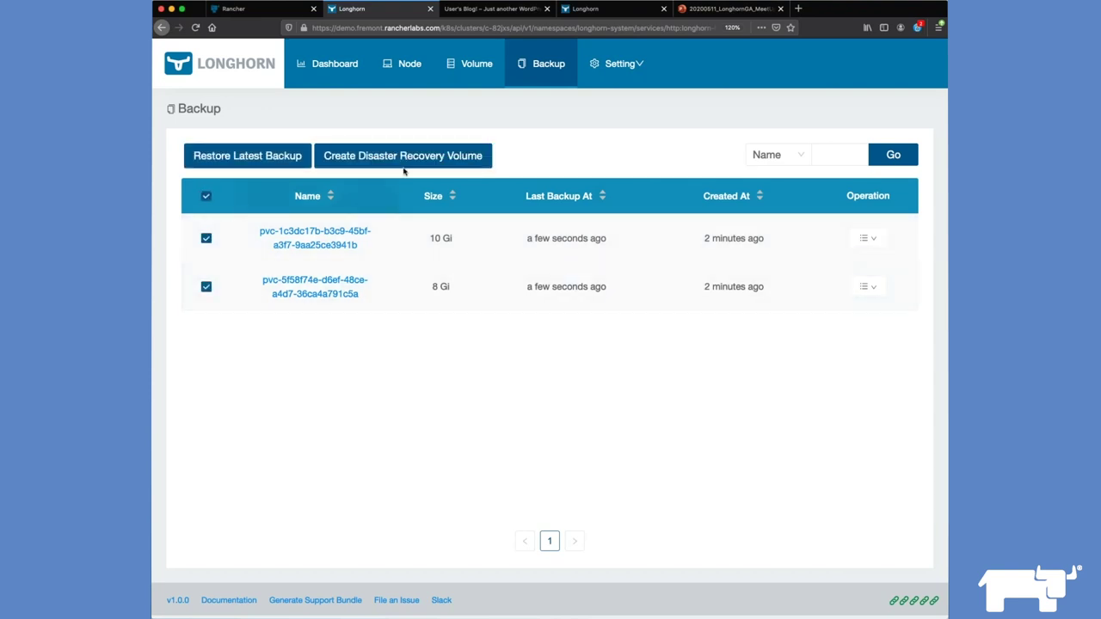
pyautogui.click(412, 158)
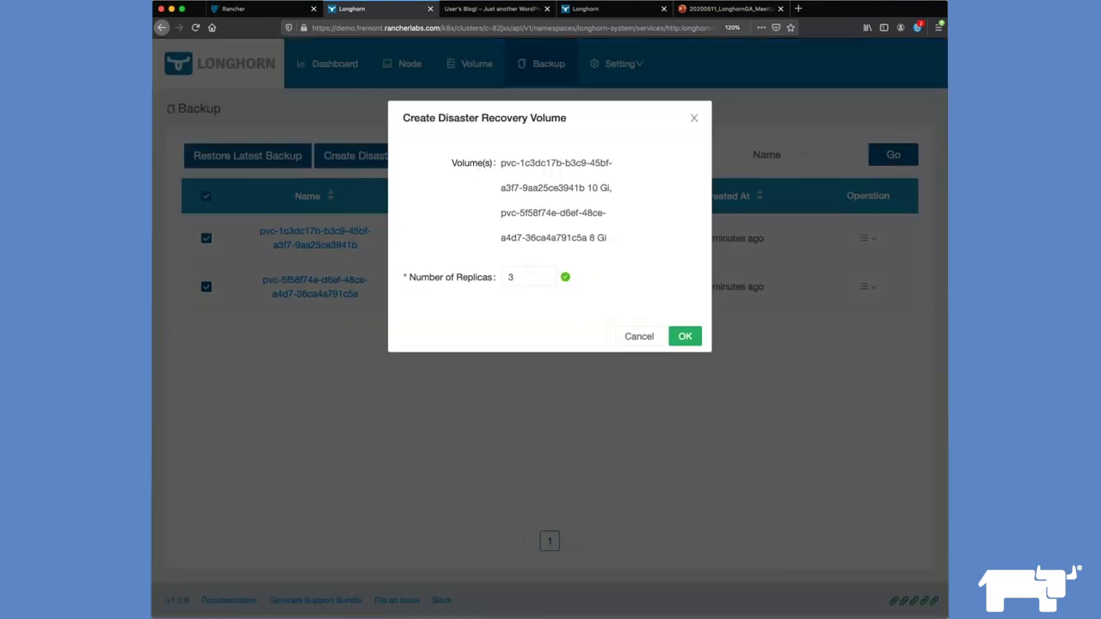
pyautogui.click(684, 343)
pyautogui.click(684, 338)
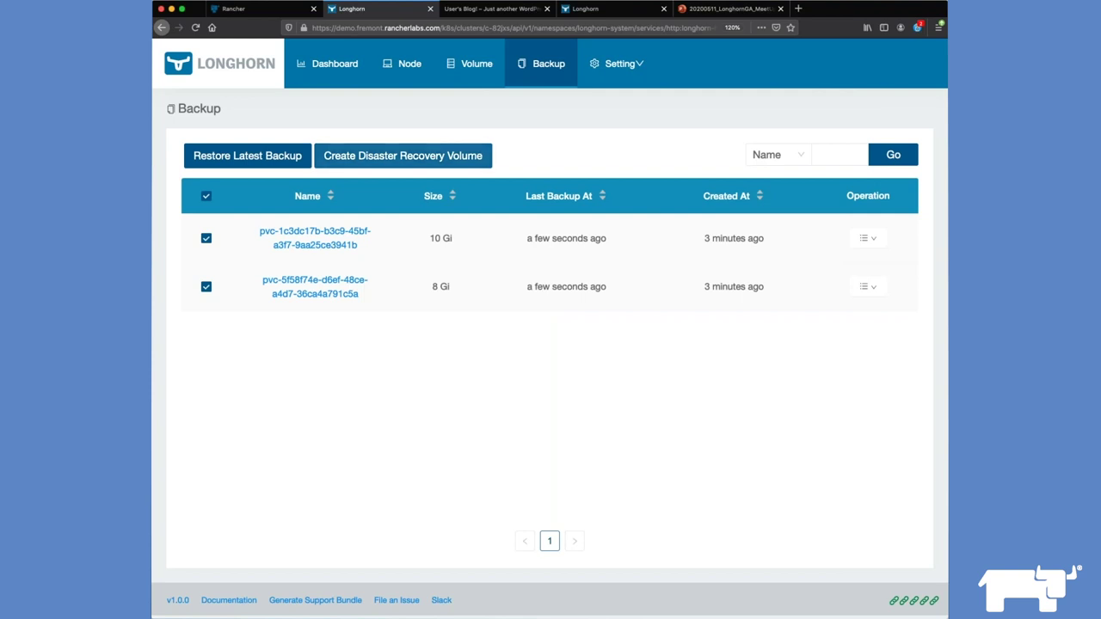
# Step: View the secondary cluster's volumes, then reload the primary cluster's Longhorn Backup list
pyautogui.click(461, 78)
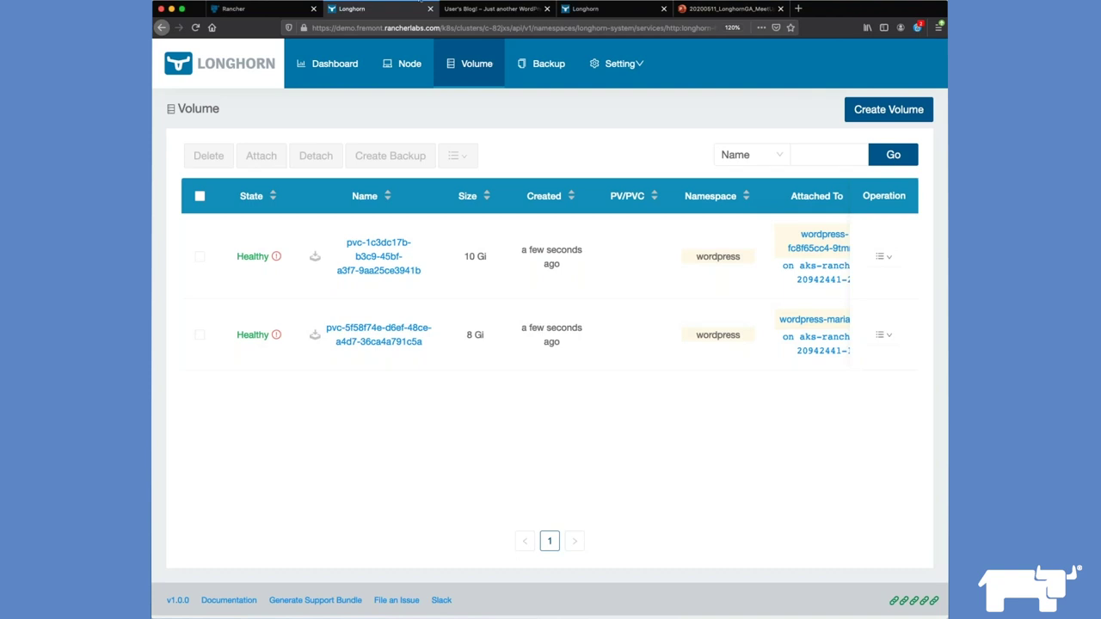
pyautogui.click(588, 9)
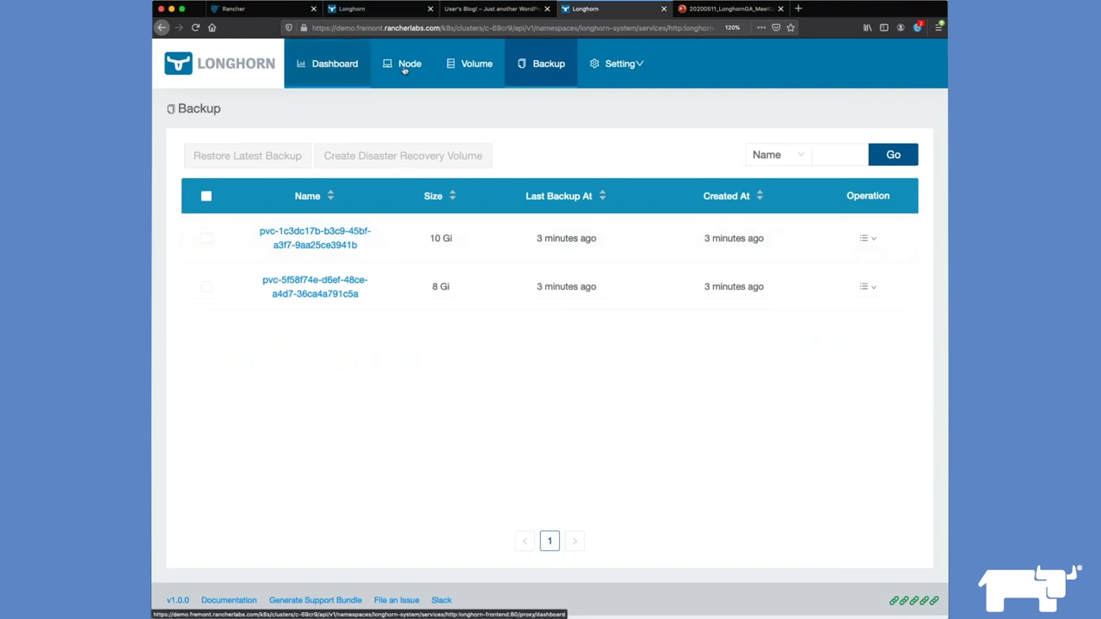
pyautogui.click(538, 74)
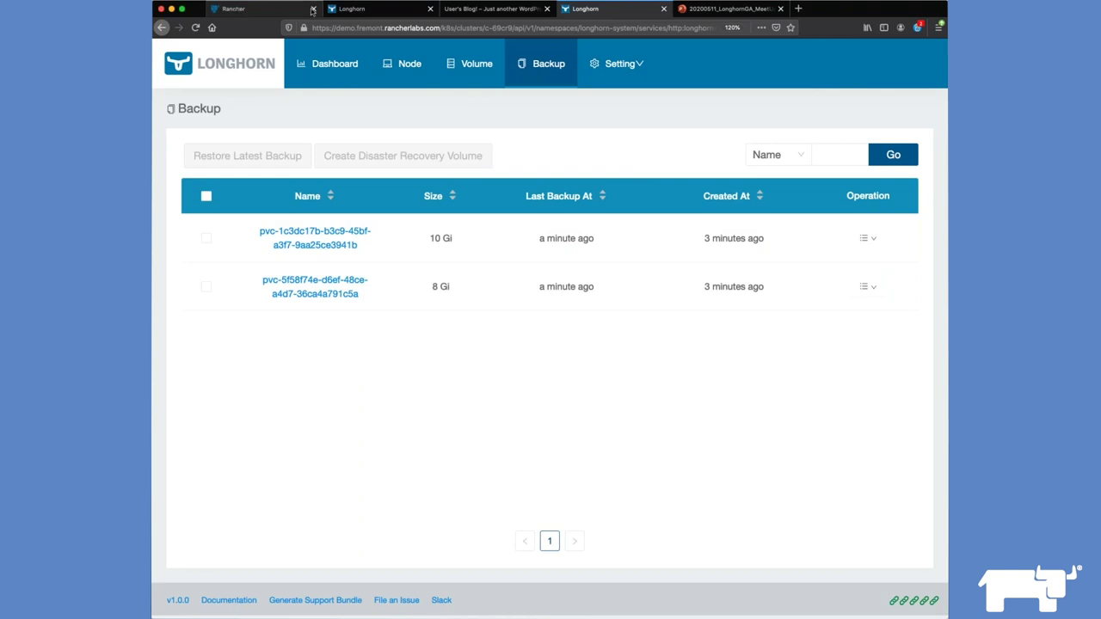
# Step: Return to the secondary cluster's Longhorn Volume list showing both Healthy wordpress volumes
pyautogui.click(353, 8)
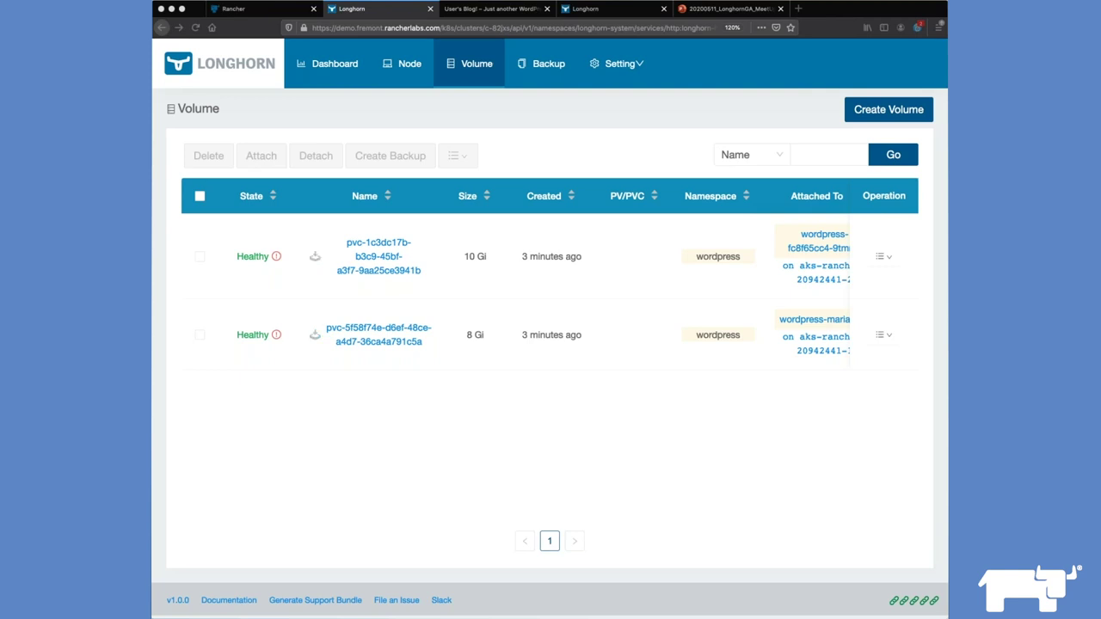
# Step: Refresh the other cluster's Longhorn backups, then select the 8 Gi volume in its volume list
pyautogui.hscroll(5, 745, 278)
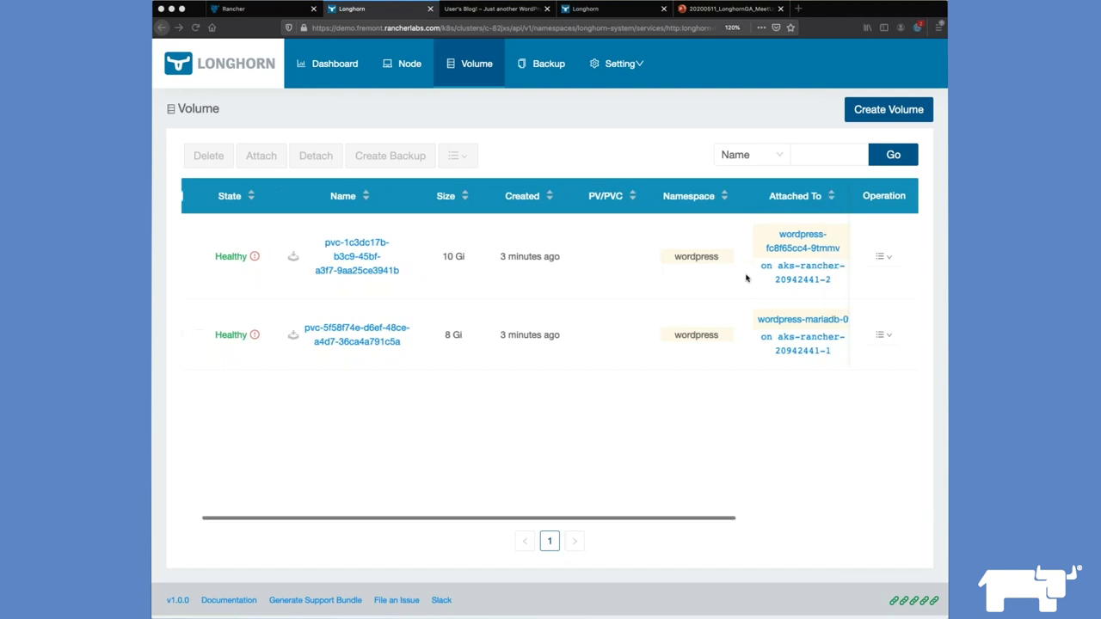
pyautogui.hscroll(8, 747, 278)
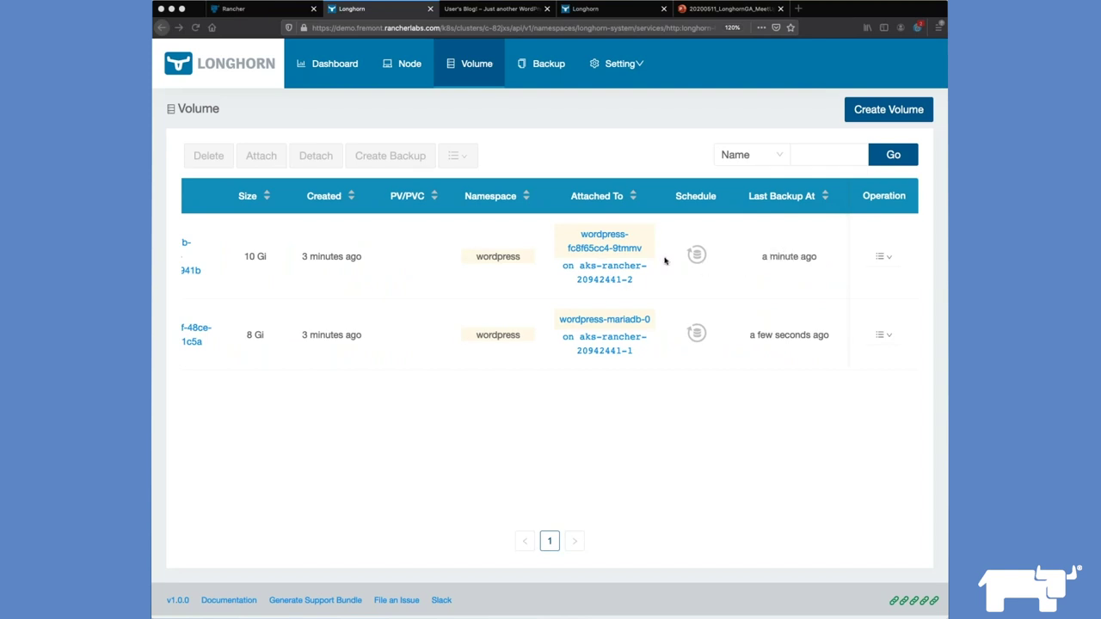
pyautogui.hscroll(-5, 664, 260)
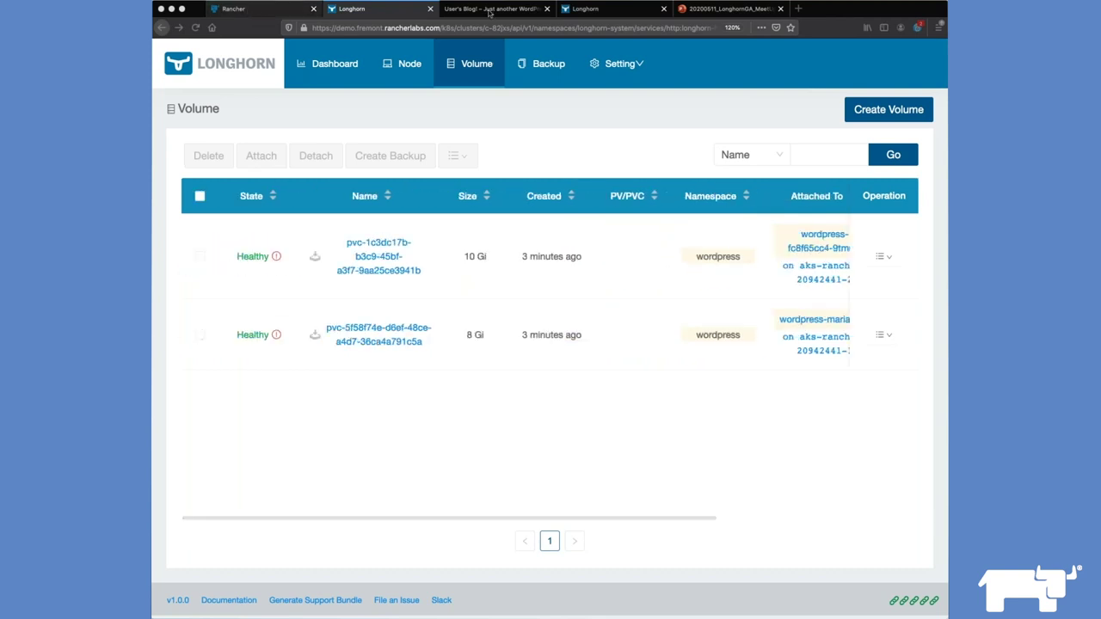
pyautogui.click(619, 10)
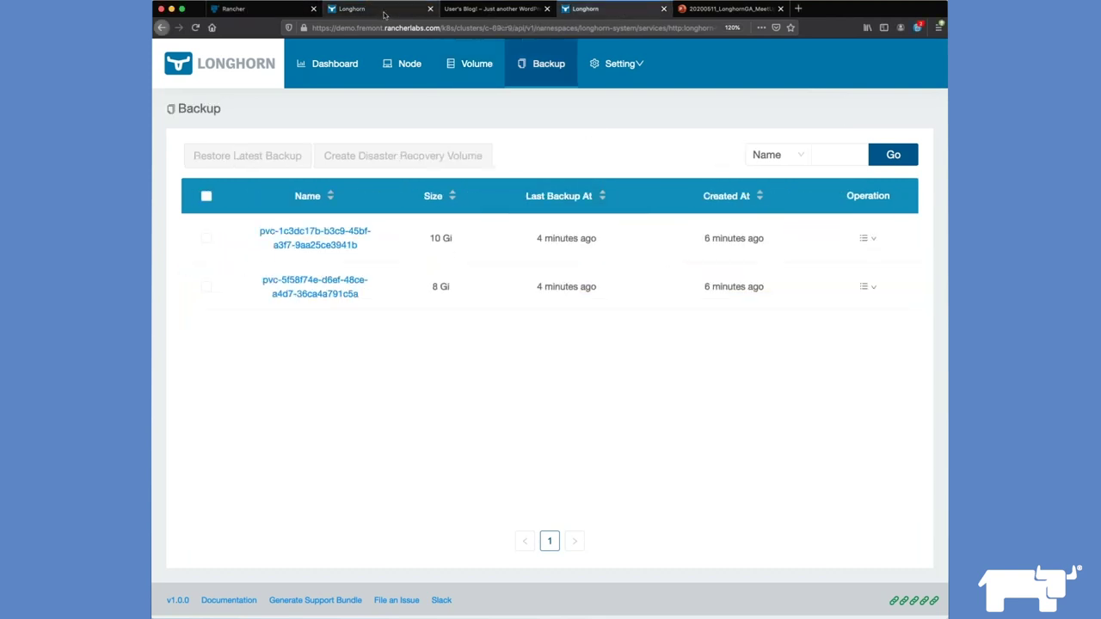
pyautogui.click(545, 65)
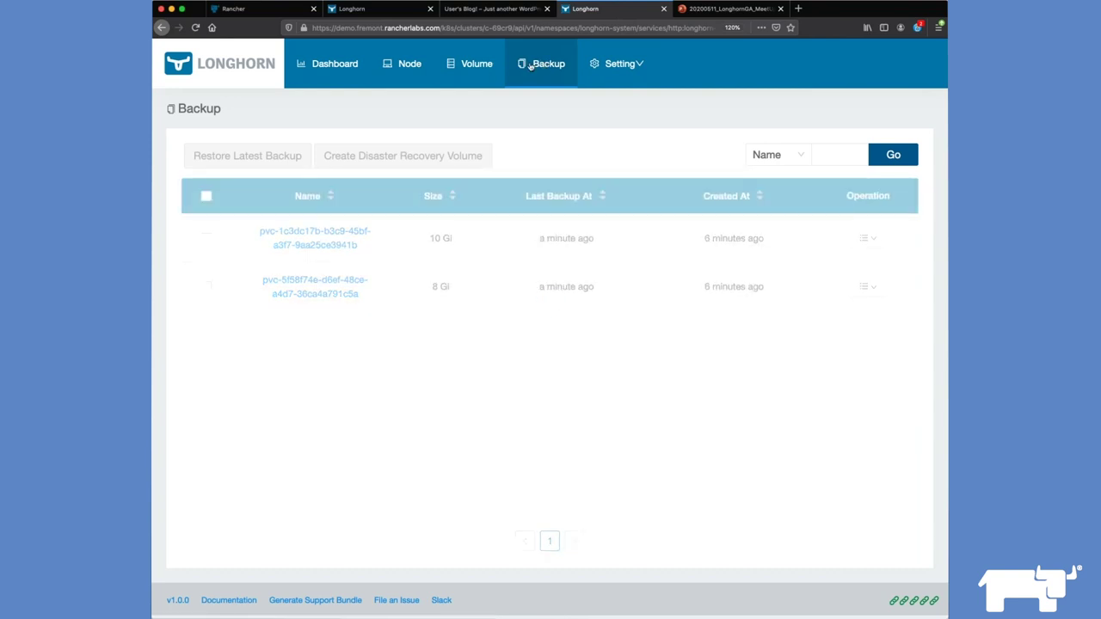
pyautogui.click(398, 10)
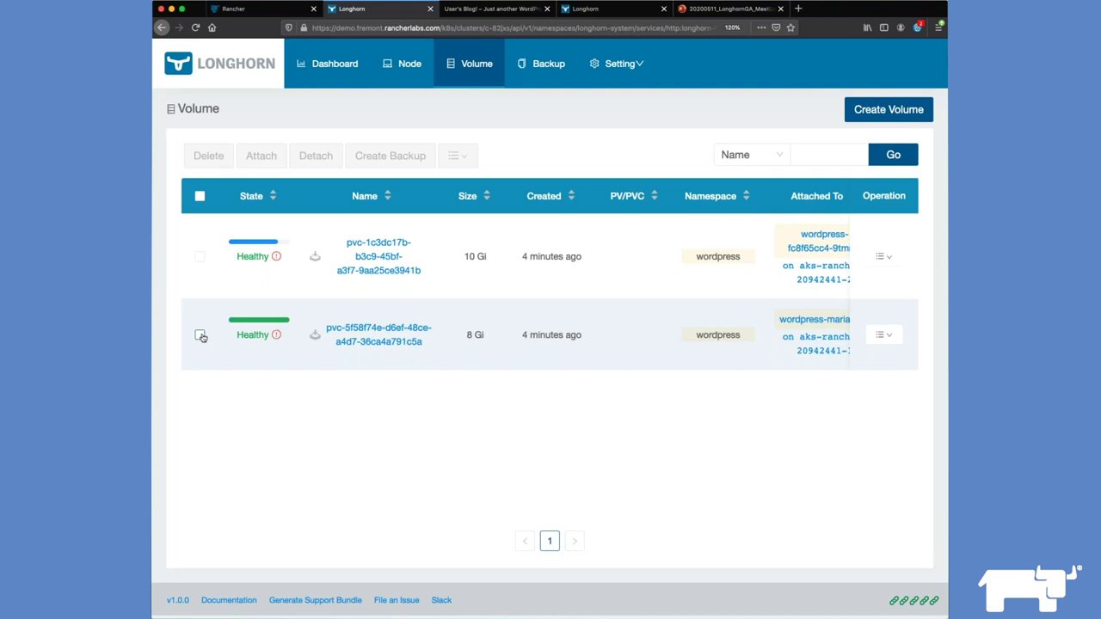
pyautogui.click(200, 335)
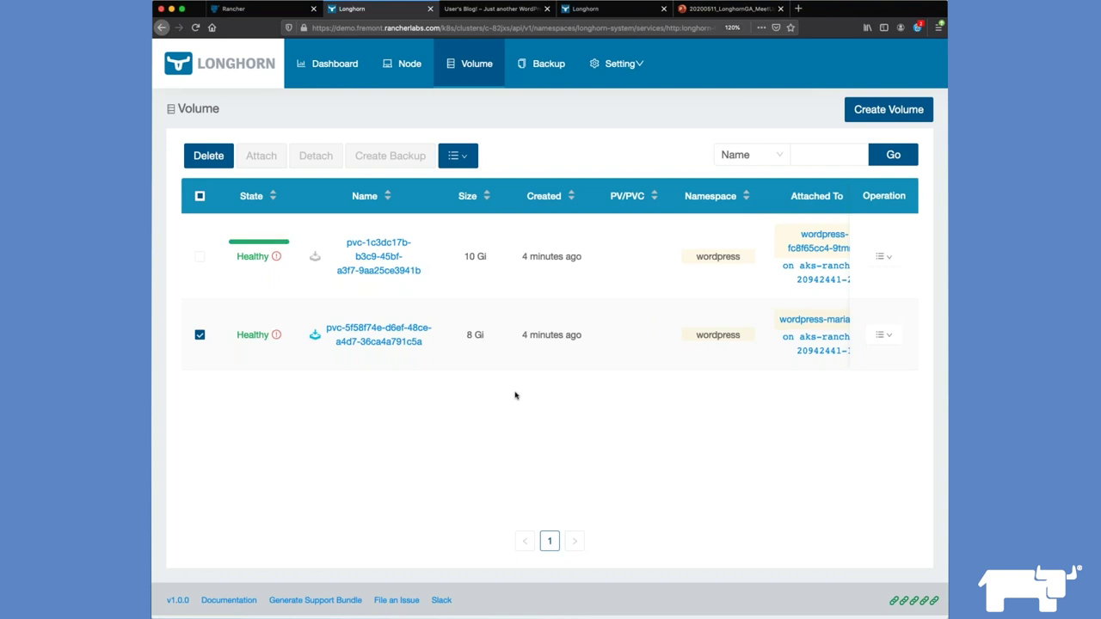
# Step: Activate the 10 Gi disaster recovery volume with the Block Device frontend
pyautogui.click(199, 336)
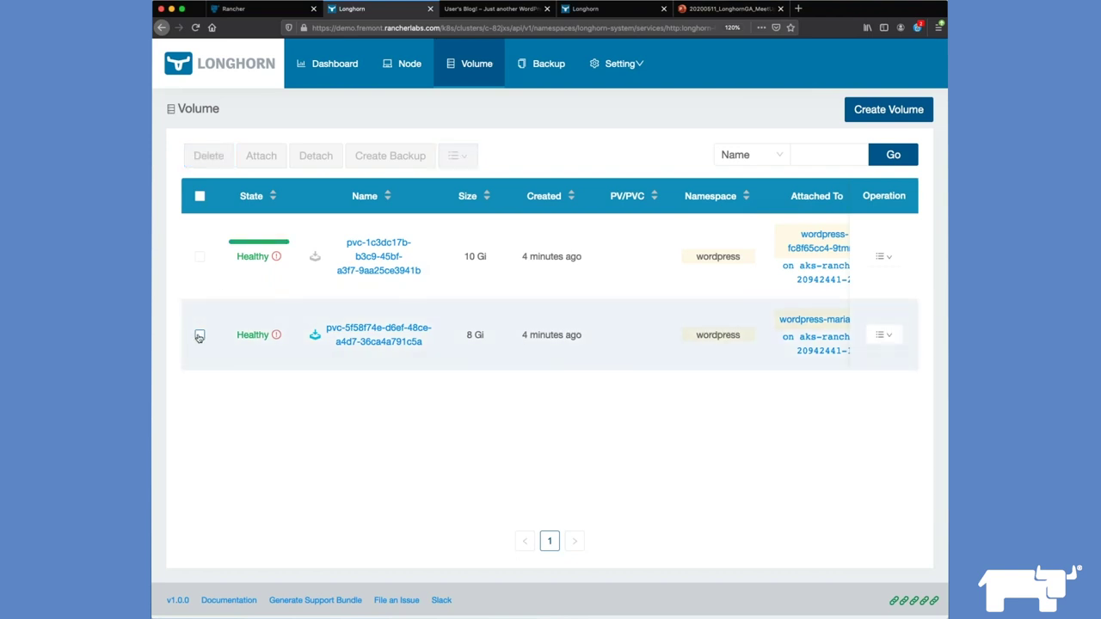
pyautogui.click(199, 257)
pyautogui.click(464, 161)
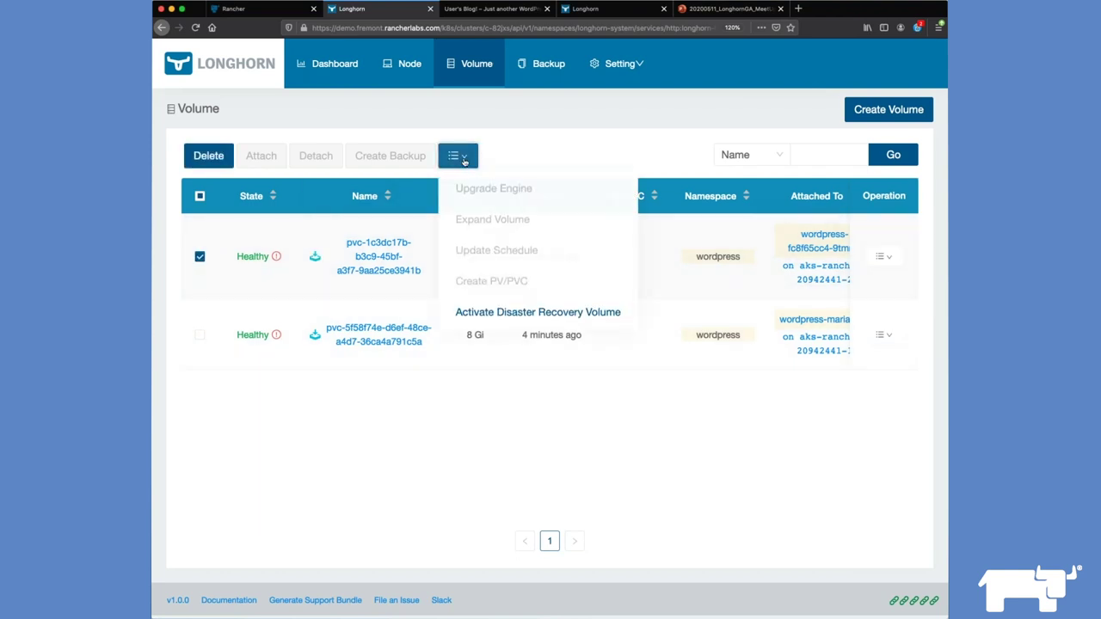
pyautogui.click(497, 315)
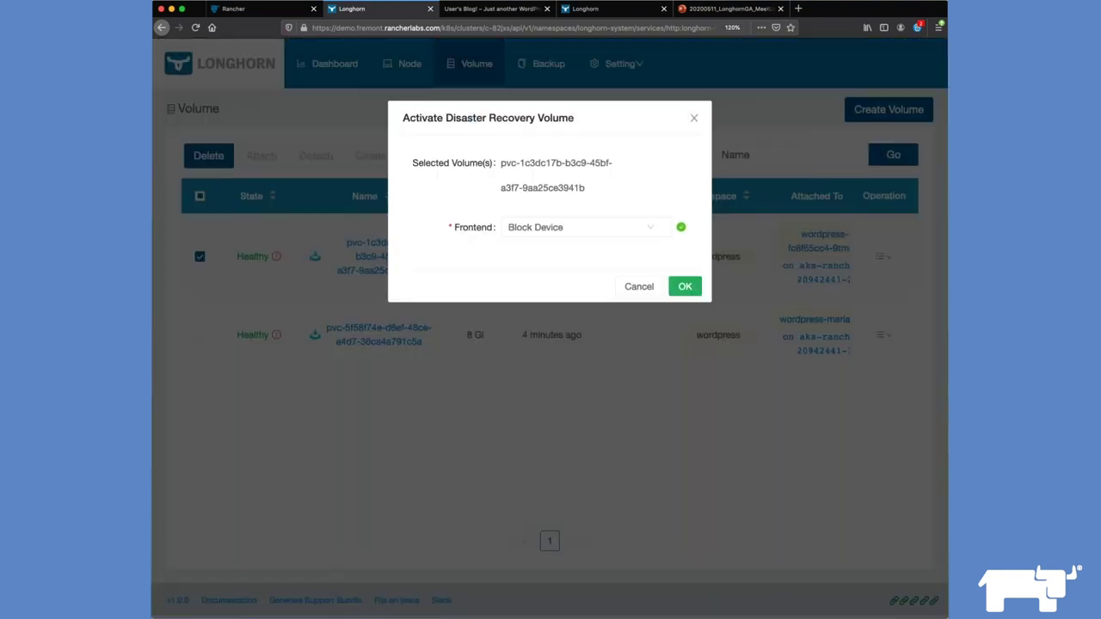
pyautogui.click(686, 289)
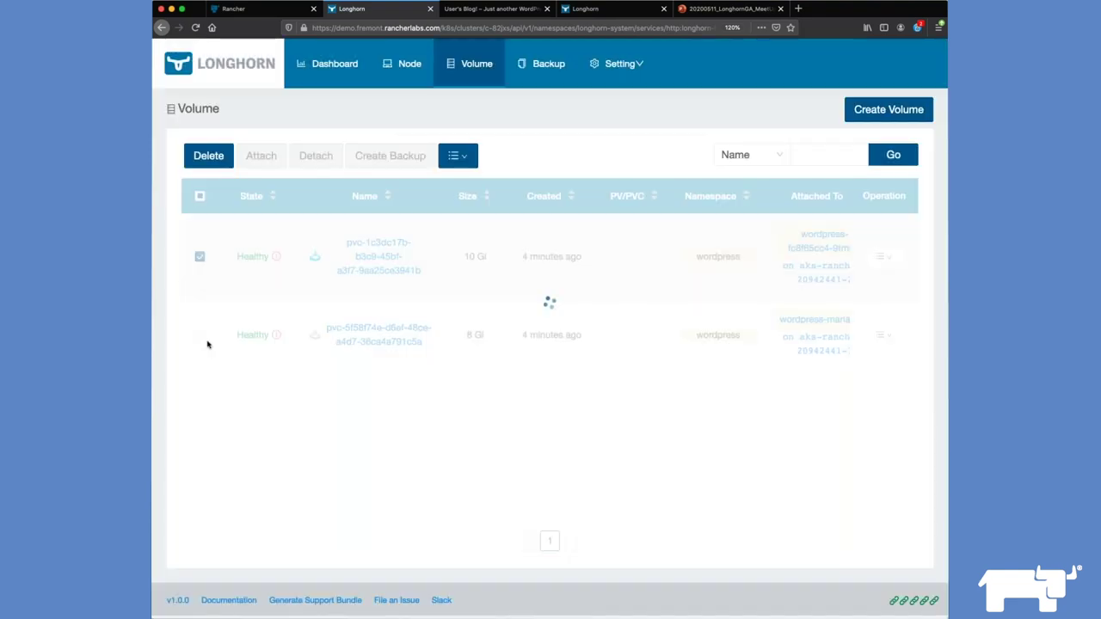
# Step: Activate the 8 Gi disaster recovery volume with the Block Device frontend
pyautogui.click(200, 336)
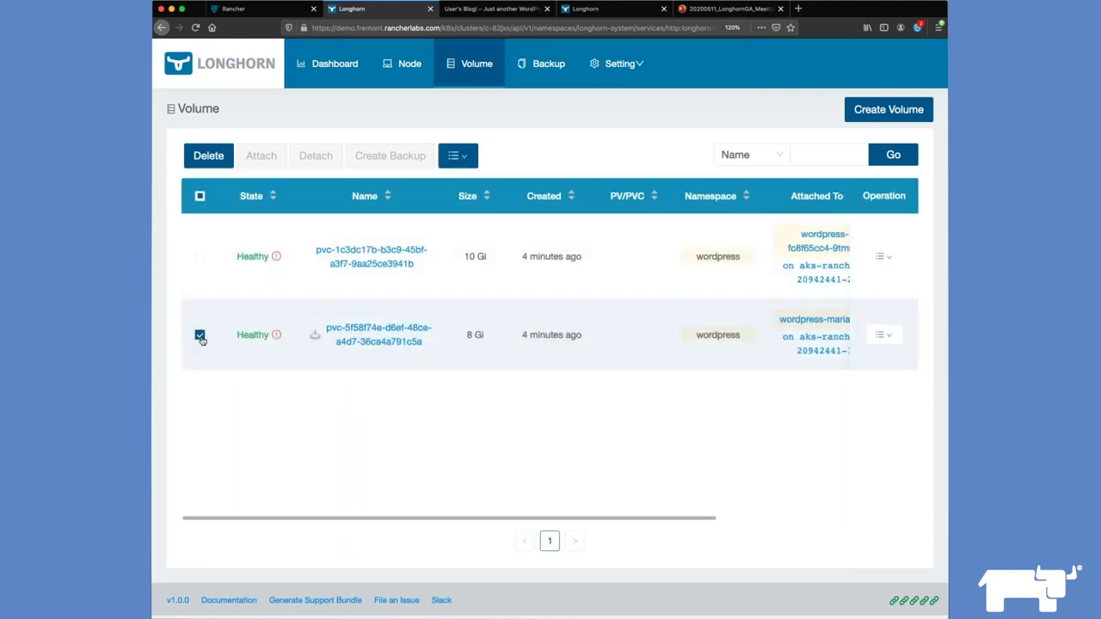
pyautogui.click(457, 156)
pyautogui.click(487, 313)
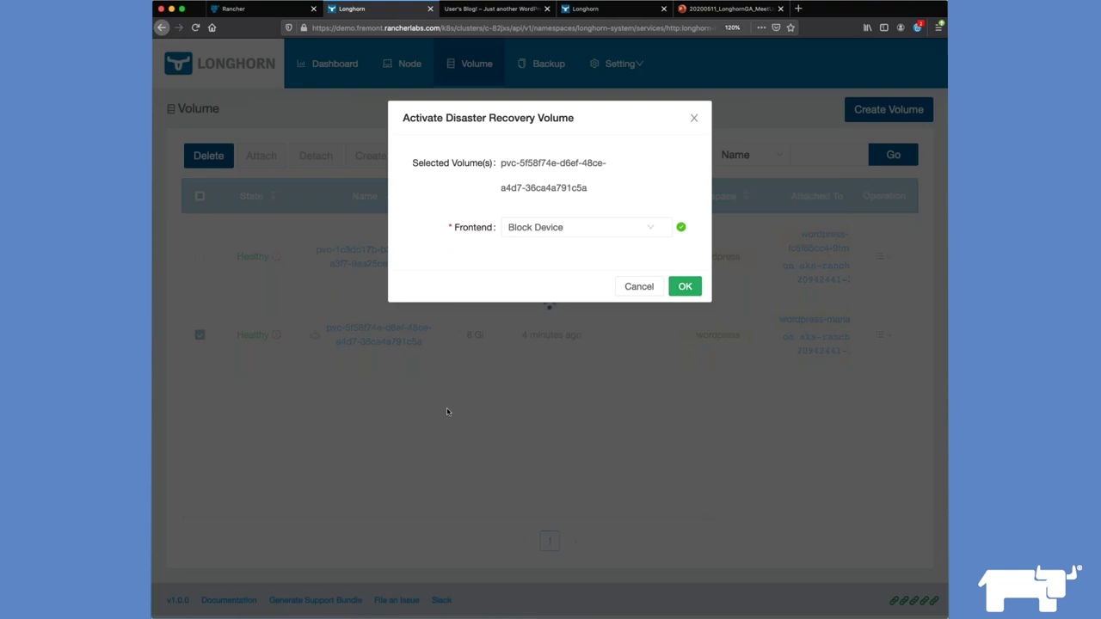
pyautogui.click(679, 293)
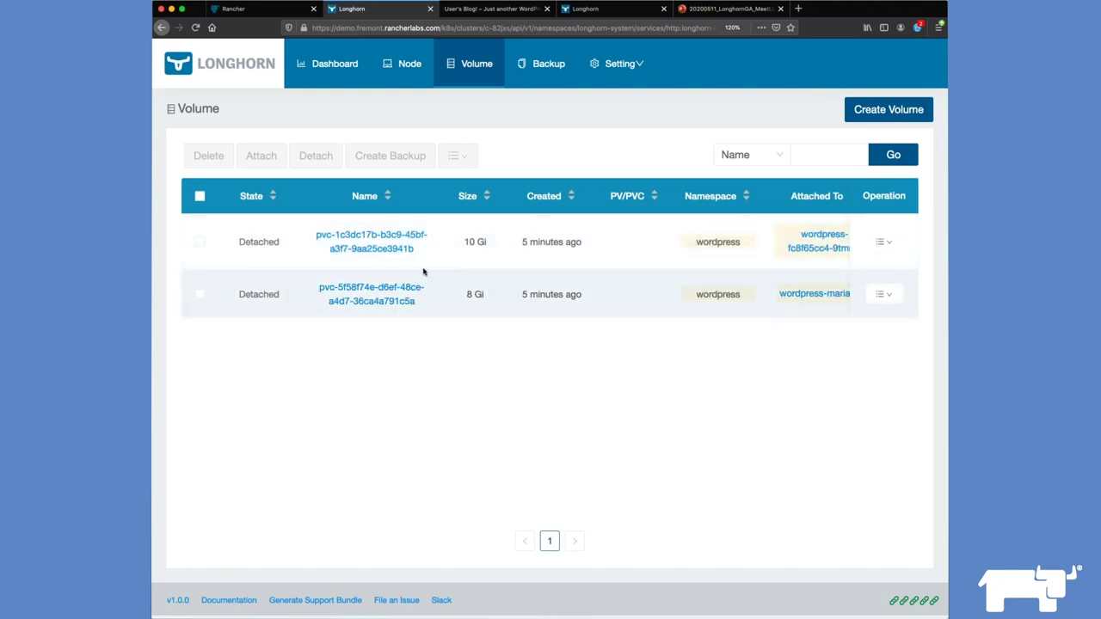
# Step: Create a PV and the previous PVC for the 10 Gi volume
pyautogui.click(360, 248)
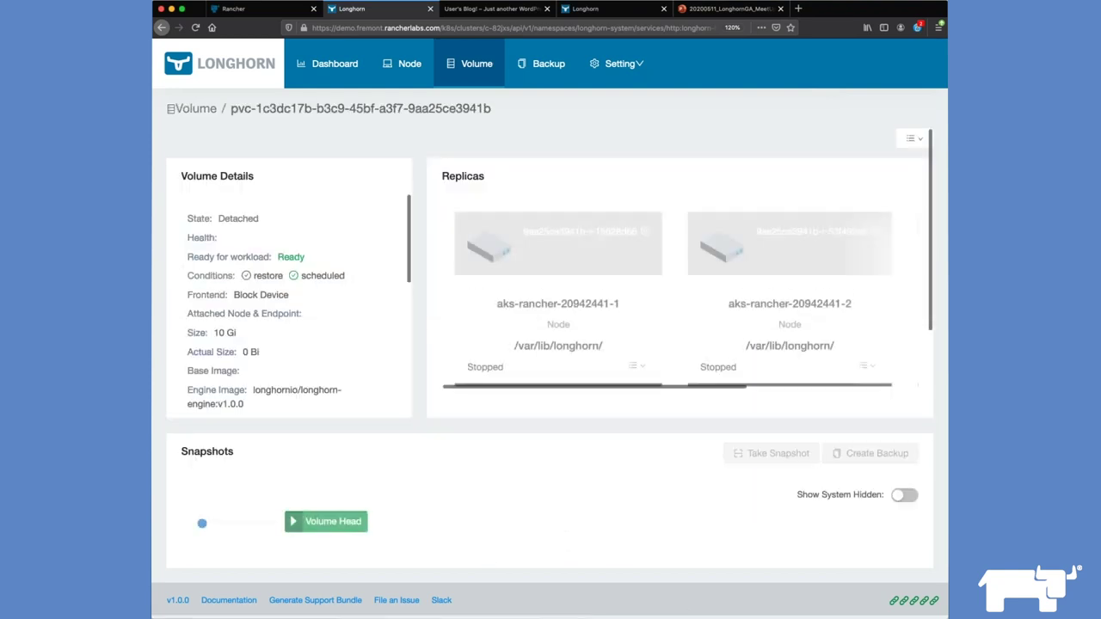
pyautogui.scroll(-1, 358, 251)
pyautogui.scroll(1, 358, 250)
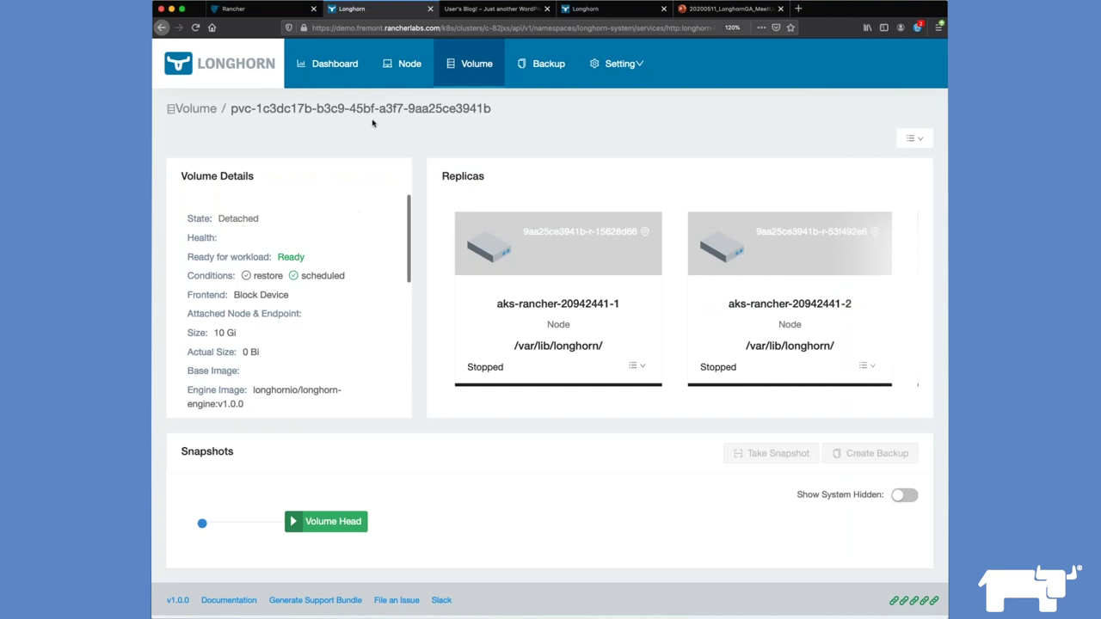
pyautogui.click(464, 75)
pyautogui.click(199, 242)
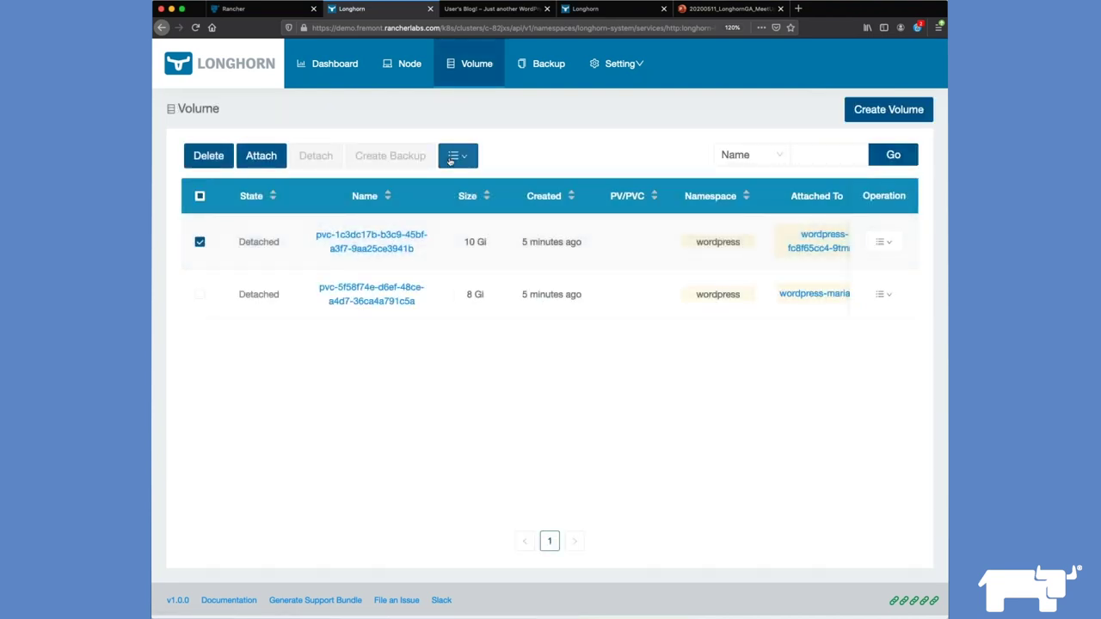
pyautogui.click(458, 156)
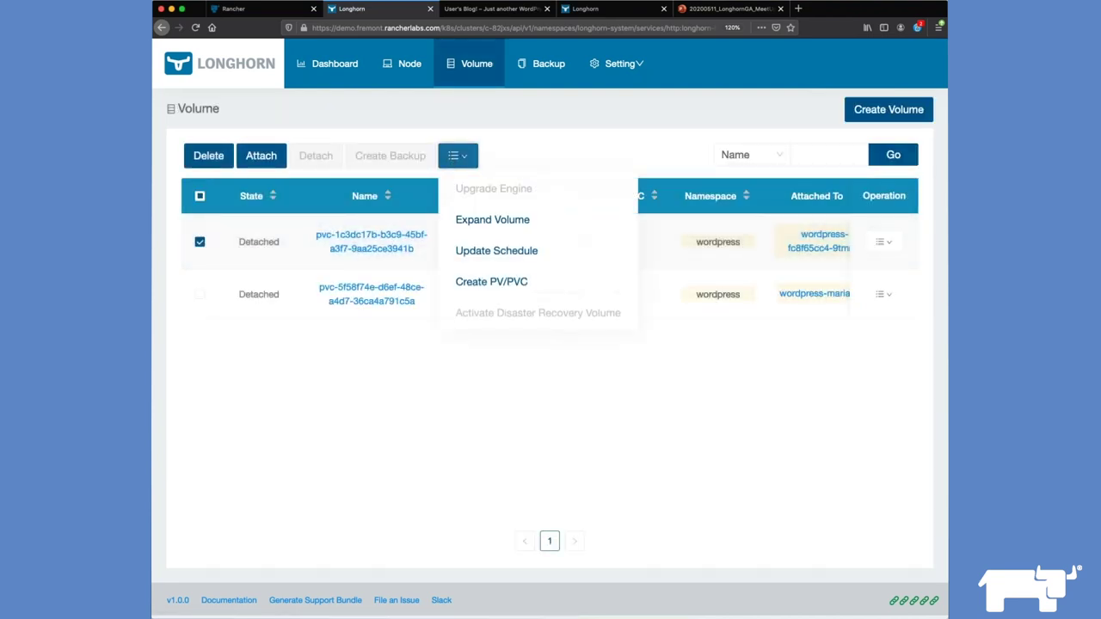
pyautogui.click(472, 291)
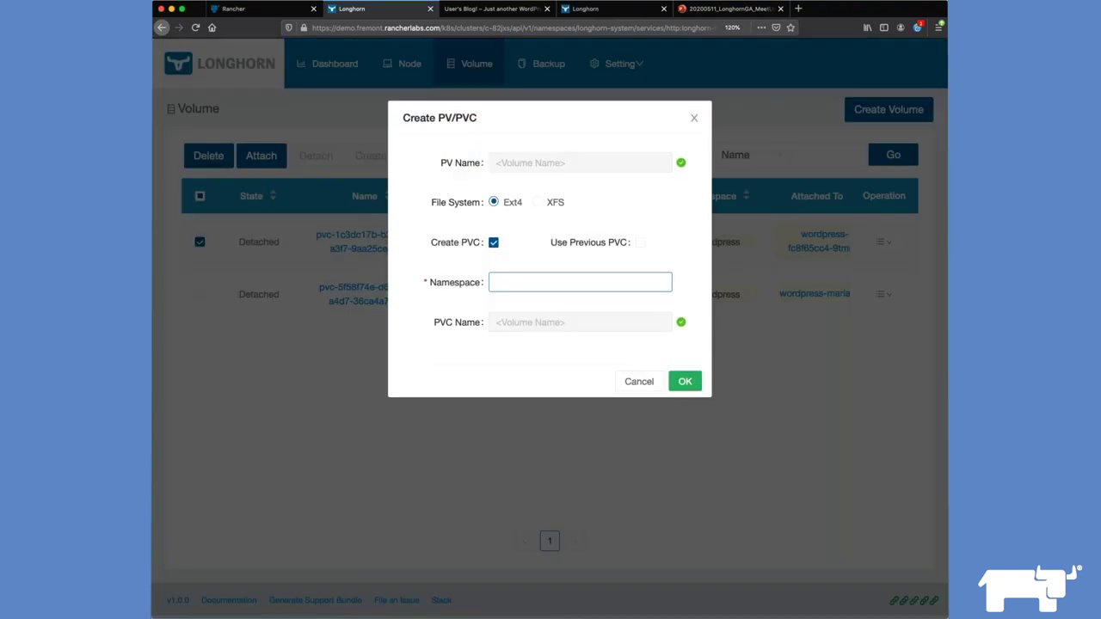
pyautogui.click(640, 244)
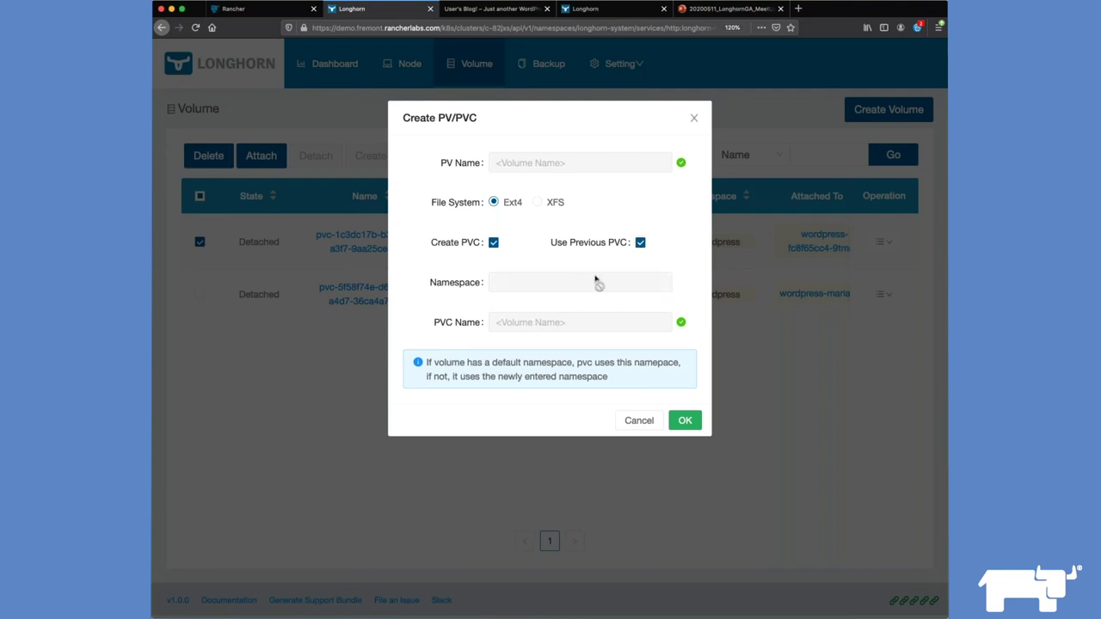
pyautogui.click(685, 422)
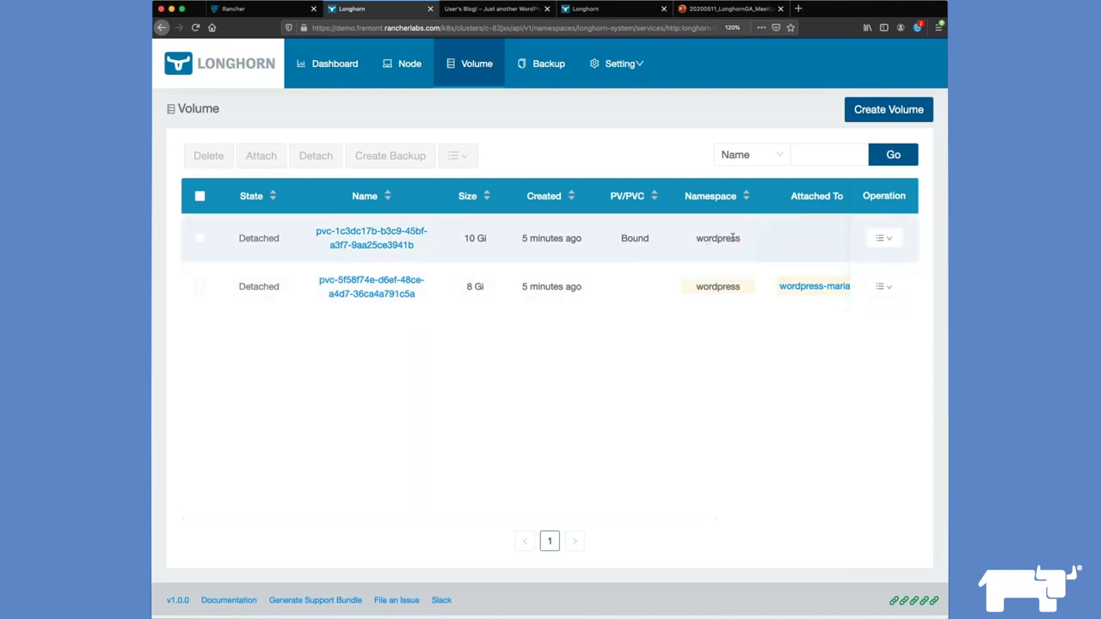
# Step: Create a PV and the previous PVC for the 8 Gi volume
pyautogui.hscroll(3, 717, 238)
pyautogui.hscroll(2, 732, 241)
pyautogui.hscroll(-5, 732, 240)
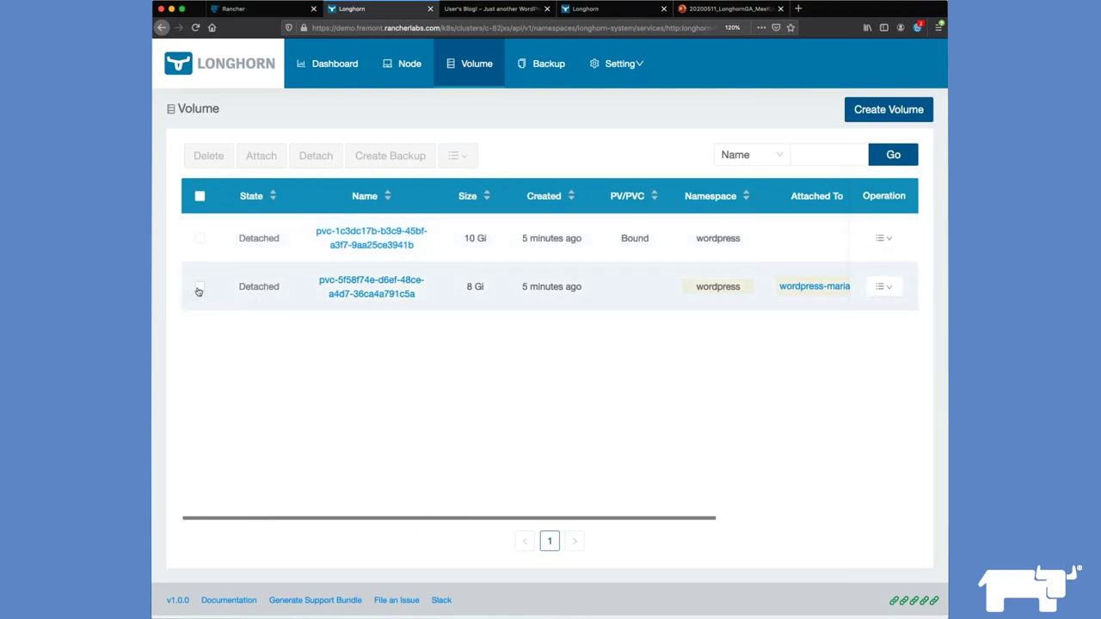
pyautogui.click(200, 286)
pyautogui.click(472, 160)
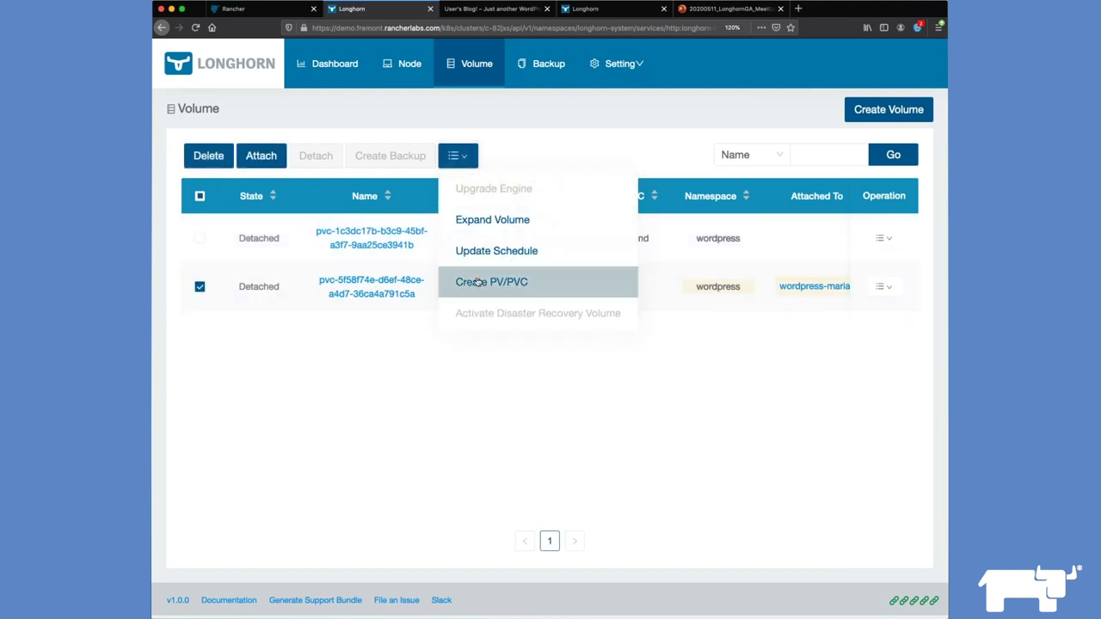
pyautogui.click(503, 282)
pyautogui.click(640, 243)
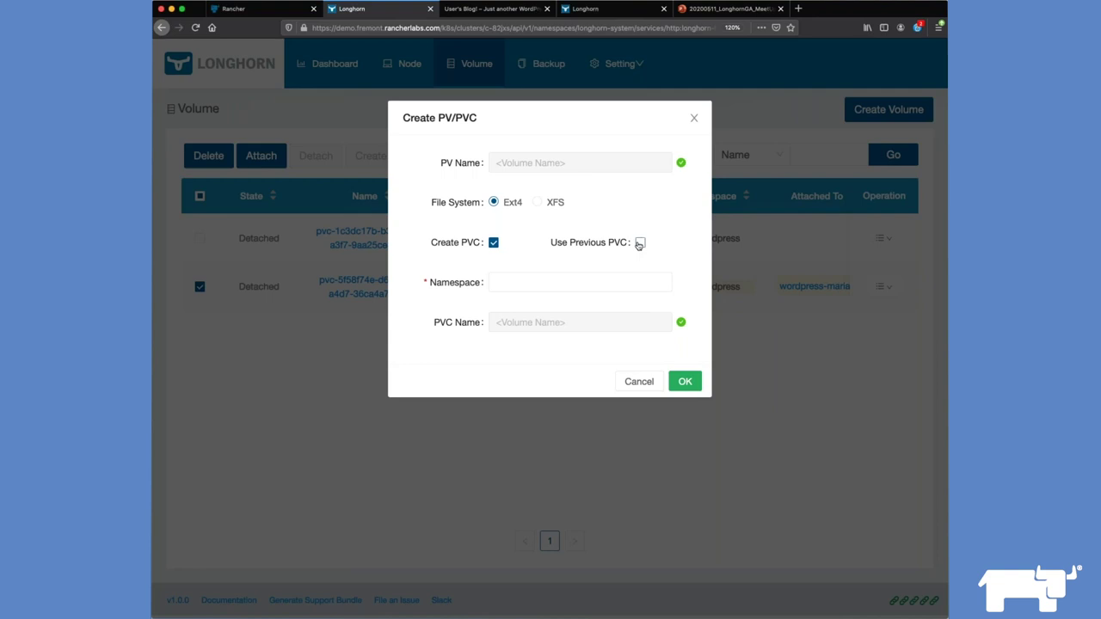
pyautogui.click(682, 422)
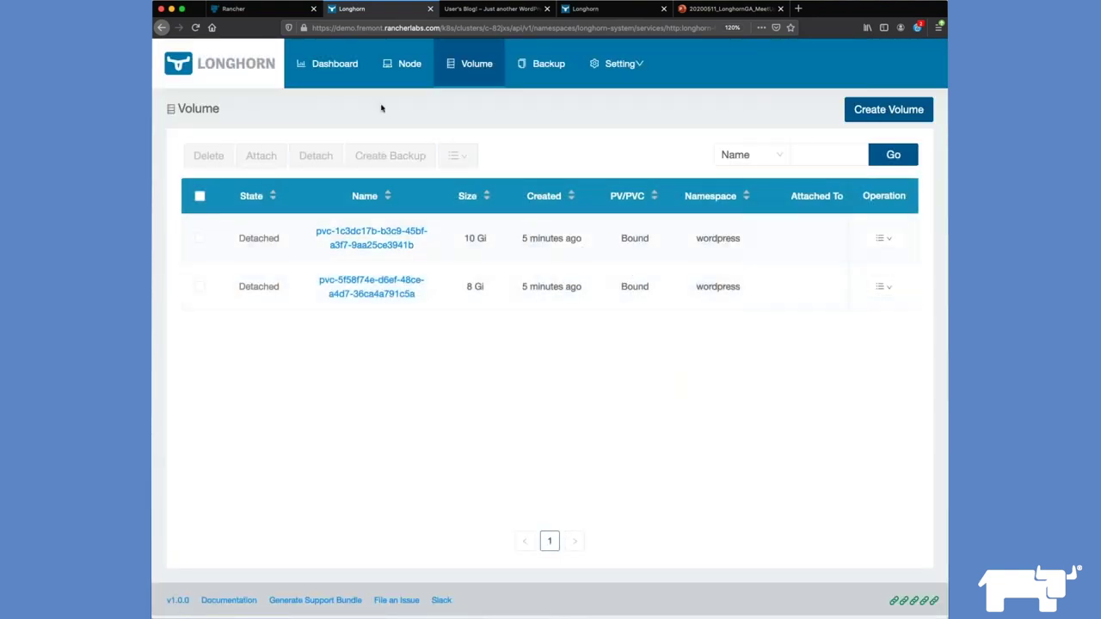
# Step: Switch to gm-azure-secondary's Default project and check the wordpress volume claims are Bound
pyautogui.click(258, 11)
pyautogui.click(284, 73)
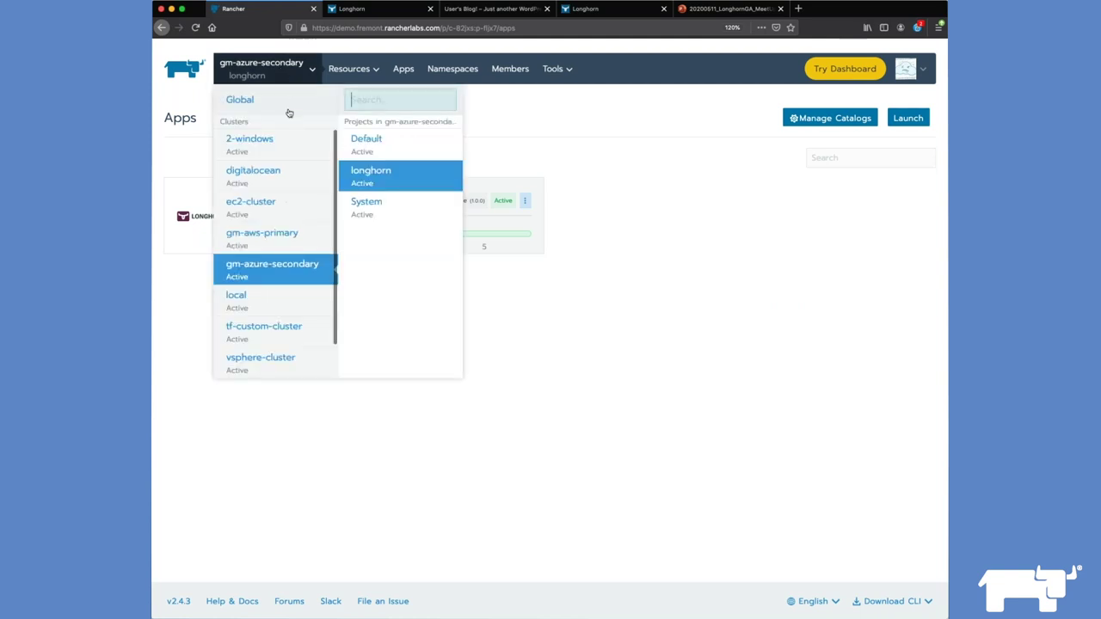
pyautogui.moveTo(249, 143)
pyautogui.moveTo(258, 278)
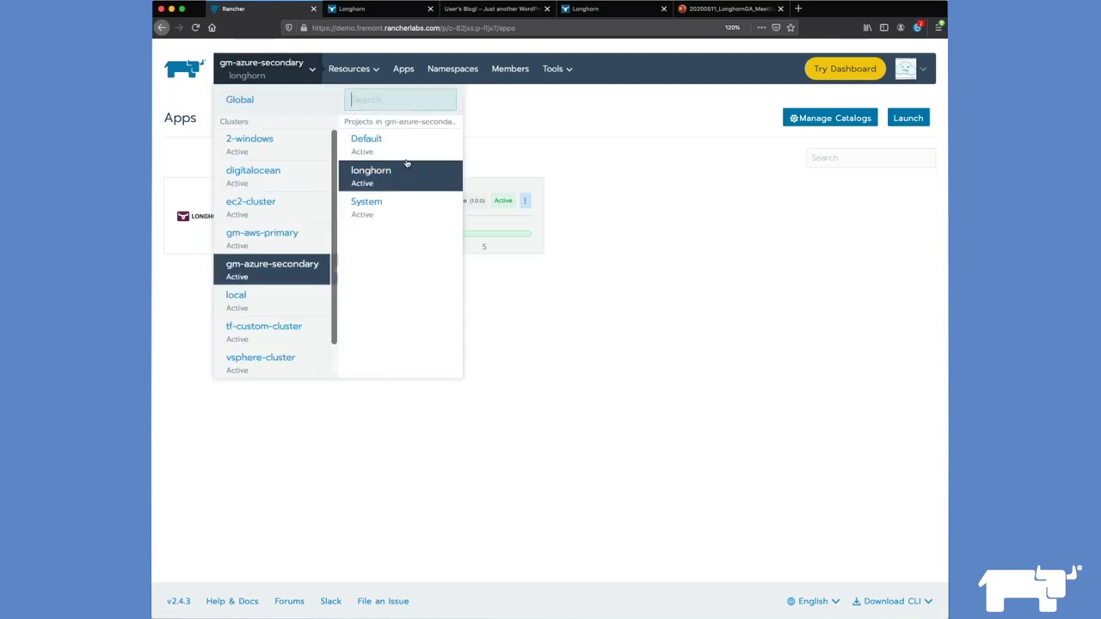
pyautogui.click(365, 144)
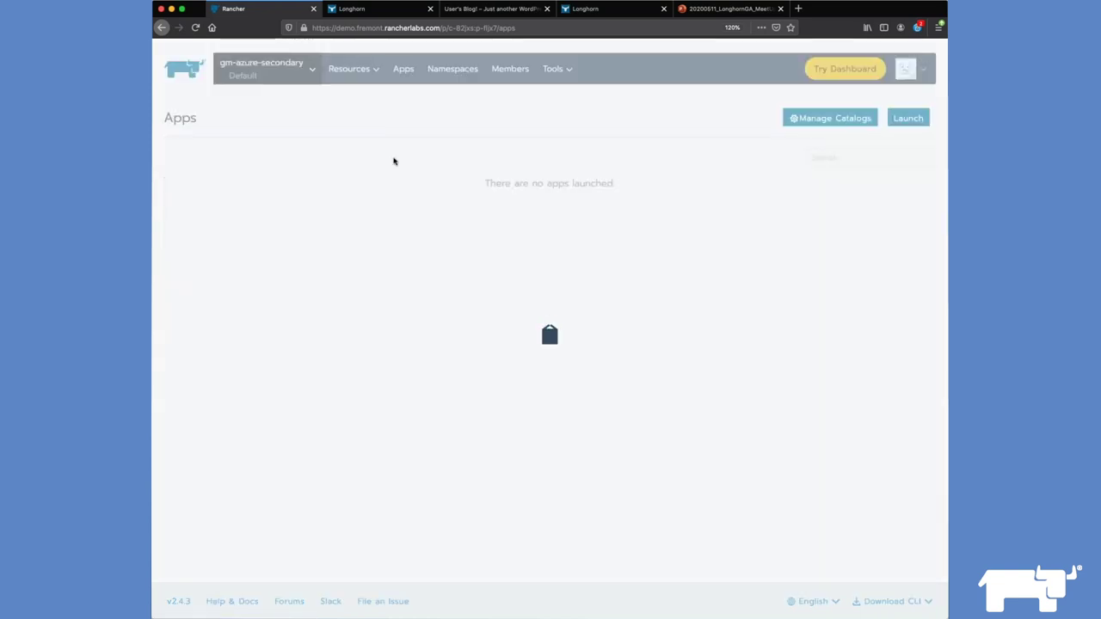
pyautogui.click(368, 95)
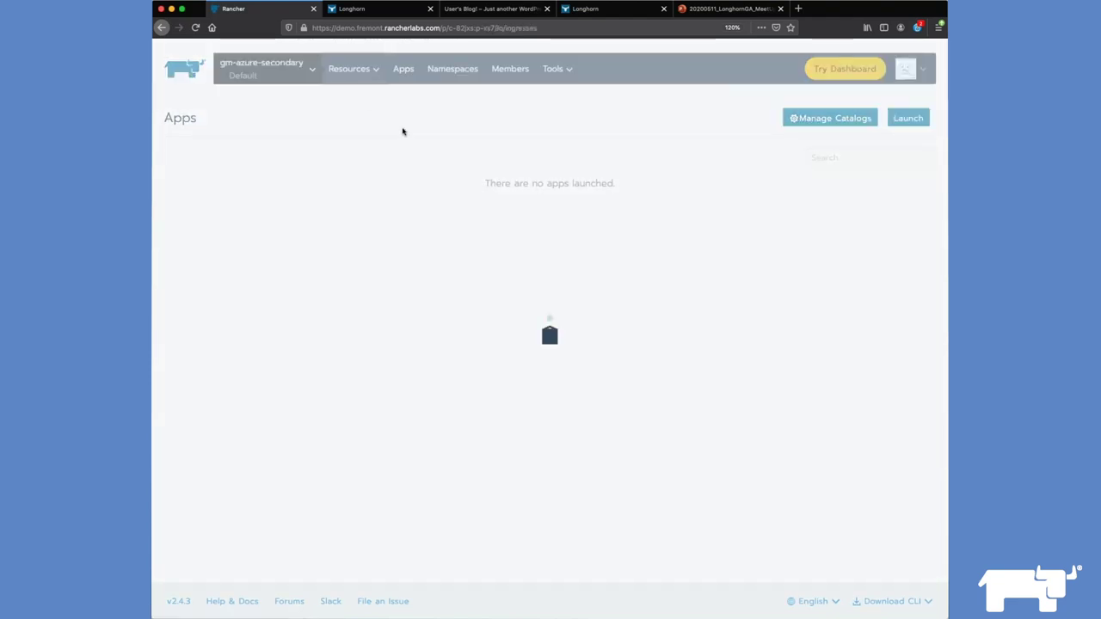
pyautogui.click(427, 117)
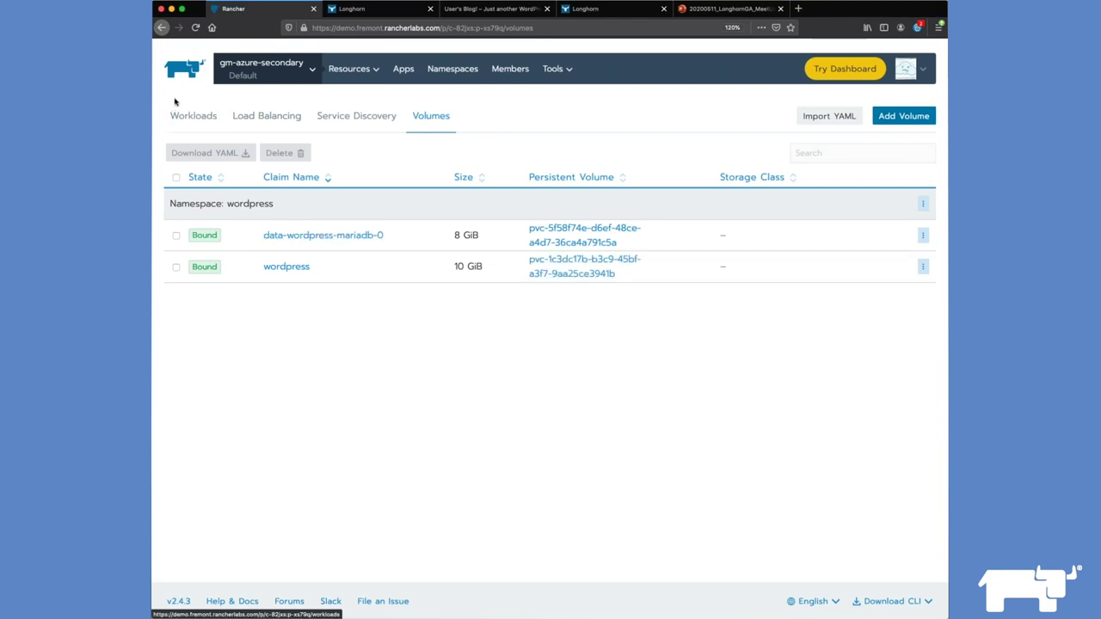
# Step: Check the deployed workloads, then start launching a new catalog app
pyautogui.click(193, 117)
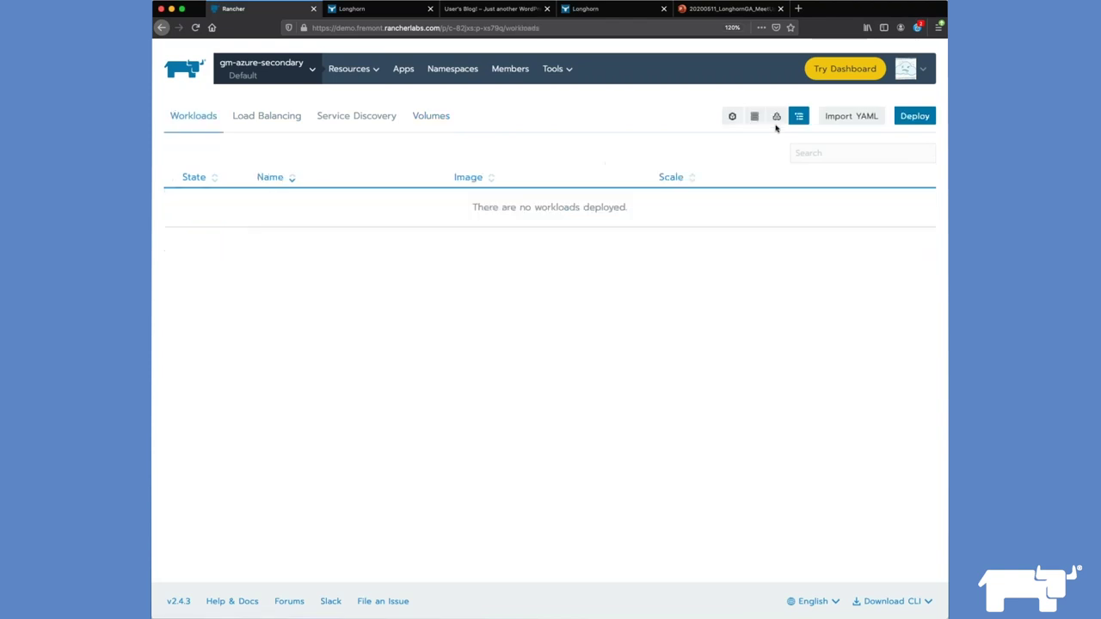
pyautogui.click(404, 68)
pyautogui.click(908, 117)
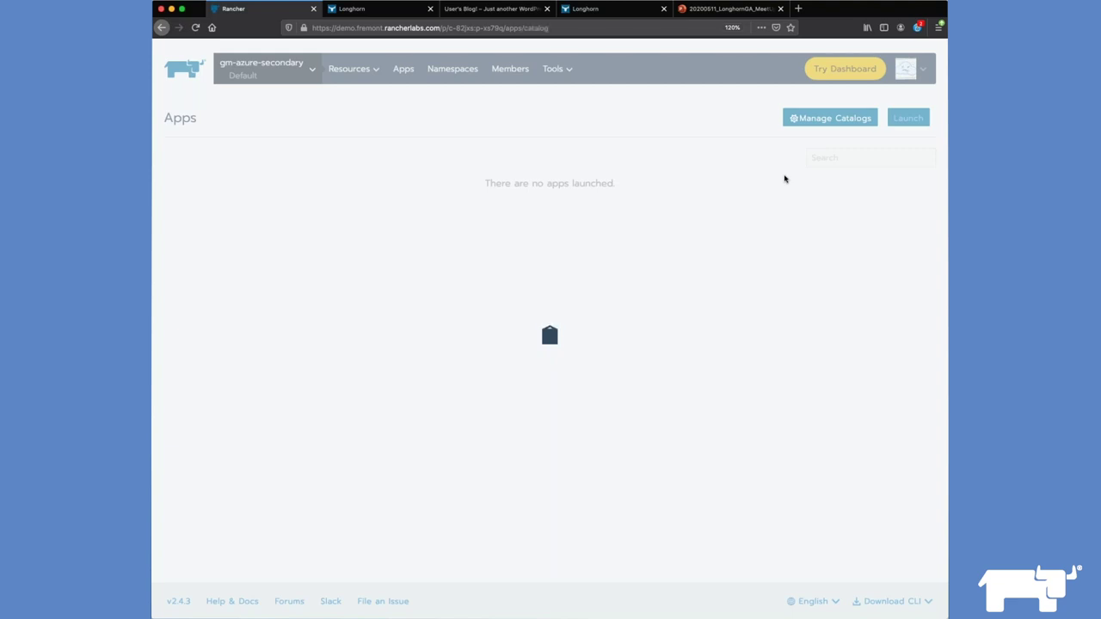
# Step: Open the library wordpress chart and set the WordPress password
pyautogui.click(837, 117)
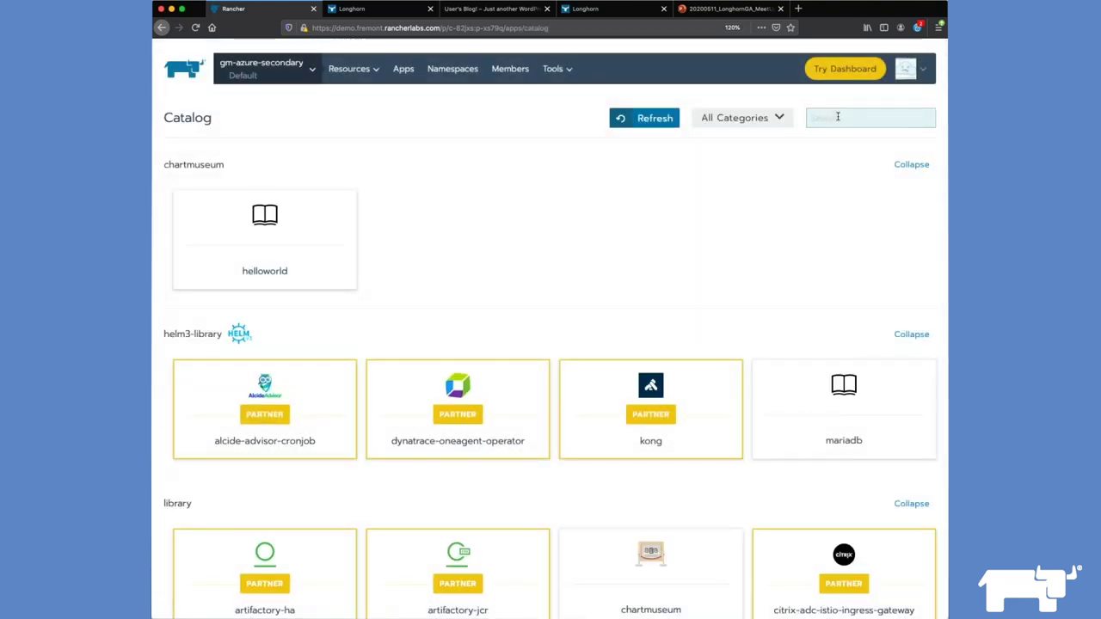
pyautogui.write('wordpress')
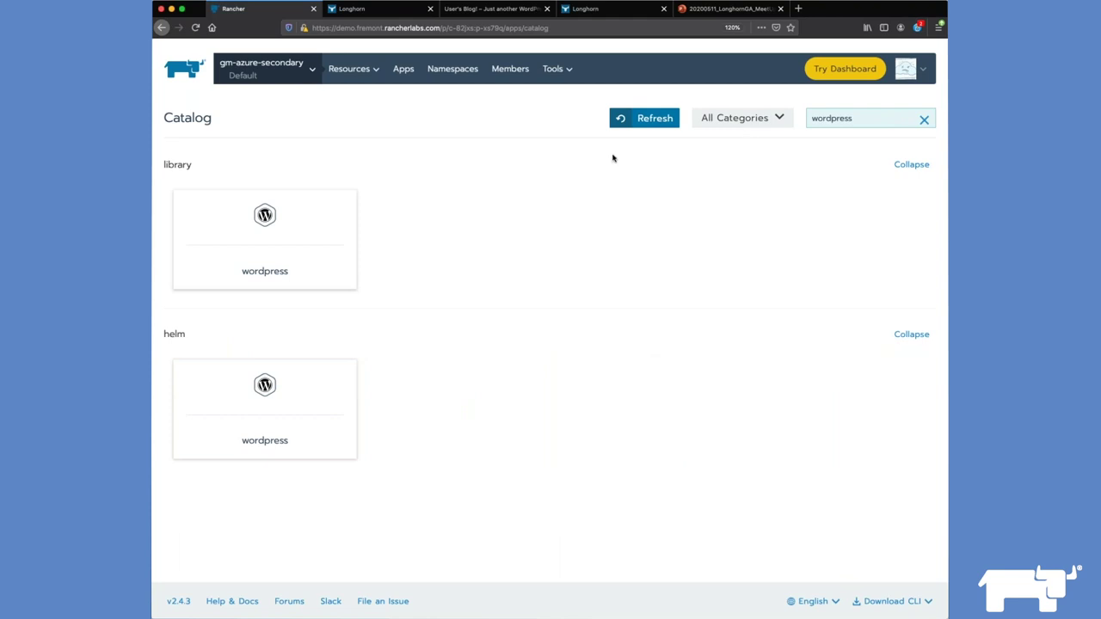
pyautogui.click(258, 238)
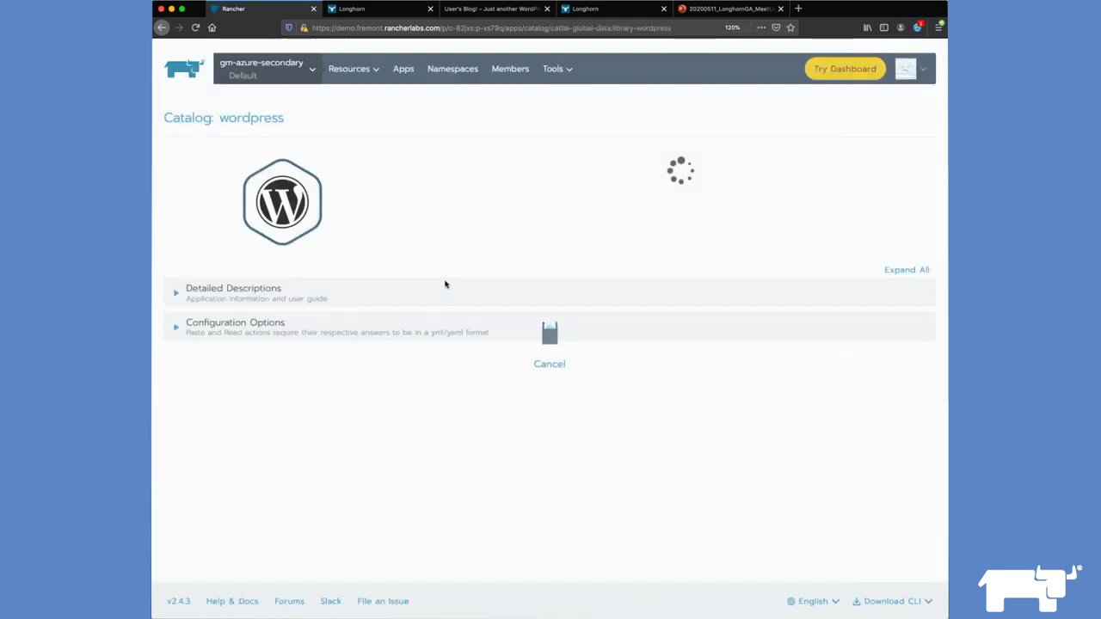
pyautogui.scroll(-5, 608, 338)
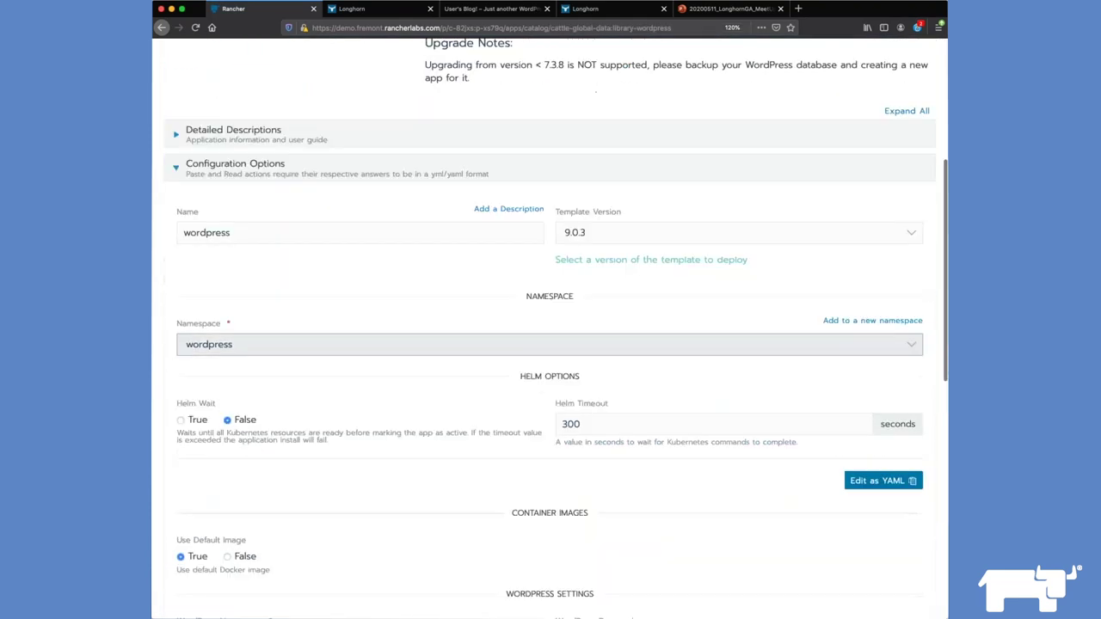
pyautogui.scroll(-8, 671, 280)
pyautogui.click(671, 280)
pyautogui.write('password')
# Step: Enable WordPress persistence with longhorn storage class, reusing the existing wordpress PVC
pyautogui.click(576, 334)
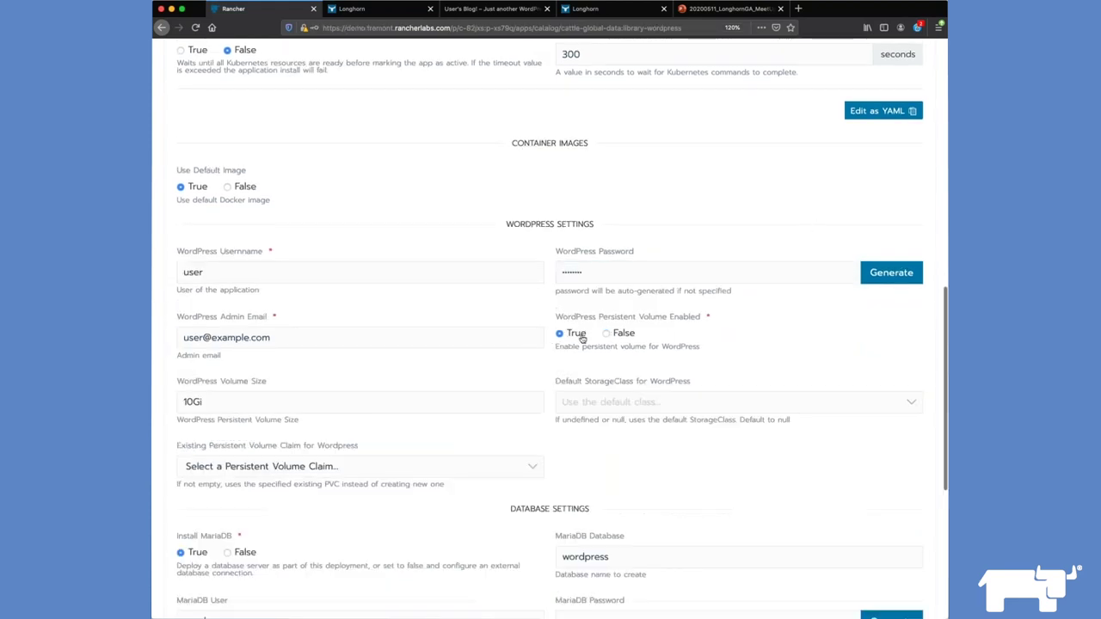
pyautogui.scroll(-2, 583, 338)
pyautogui.click(647, 297)
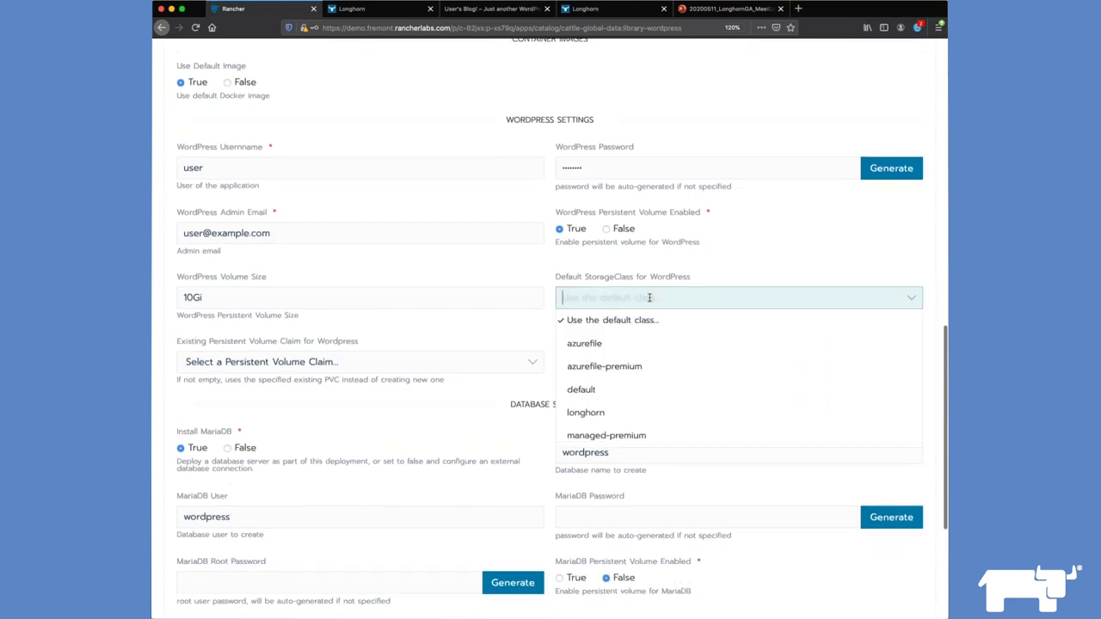
pyautogui.click(626, 414)
pyautogui.click(422, 369)
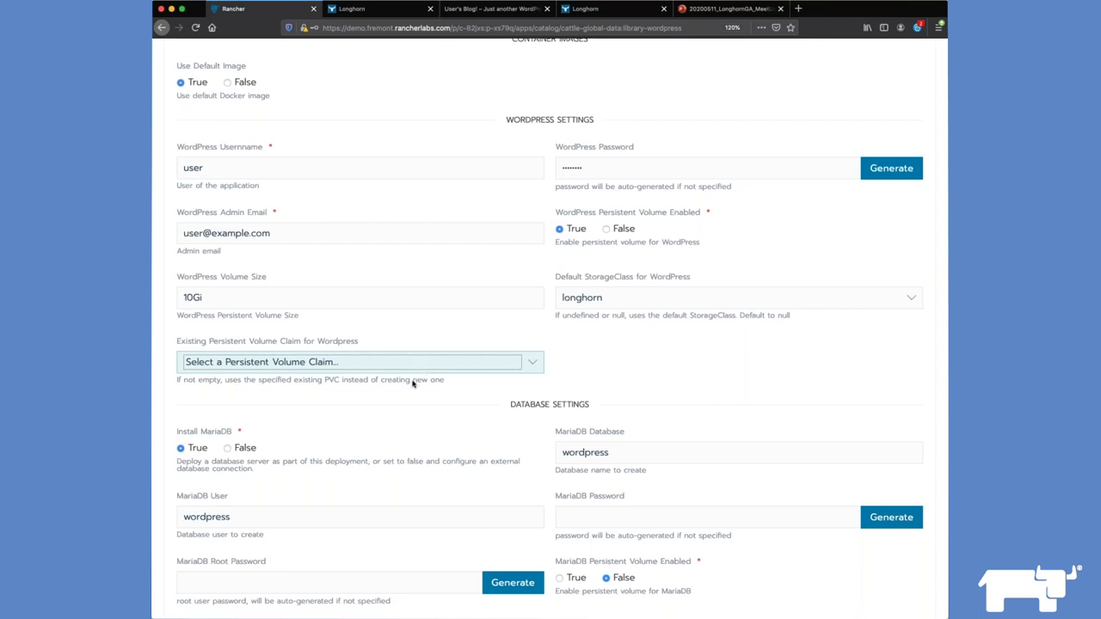
pyautogui.click(413, 383)
pyautogui.scroll(-4, 629, 363)
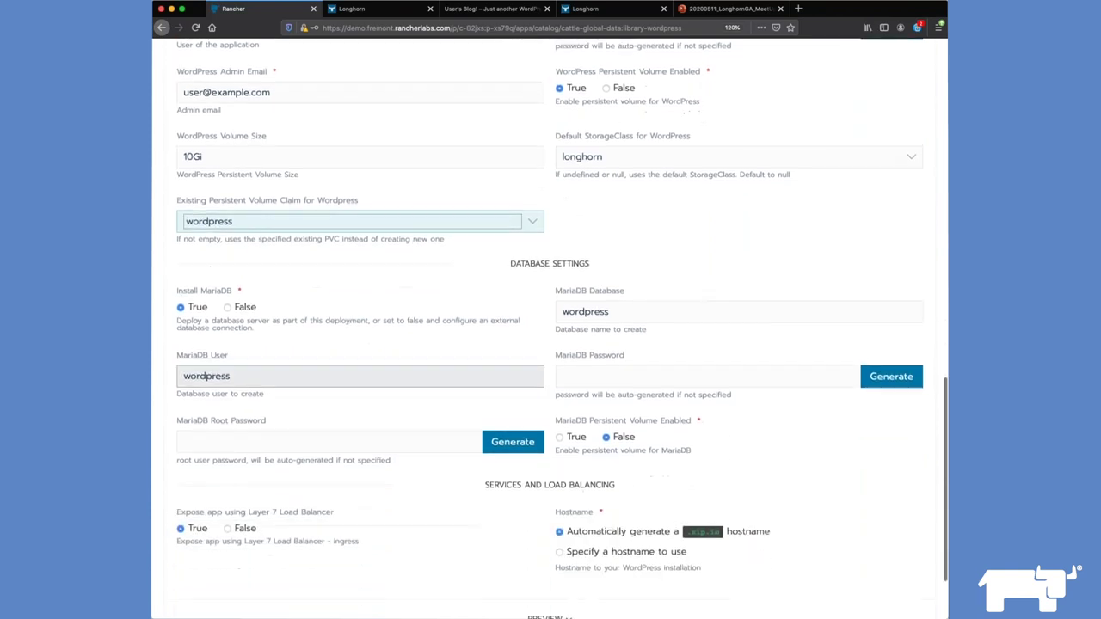
# Step: Set the MariaDB and root passwords, enable MariaDB persistence on longhorn, and launch
pyautogui.click(629, 363)
pyautogui.write('password')
pyautogui.click(411, 418)
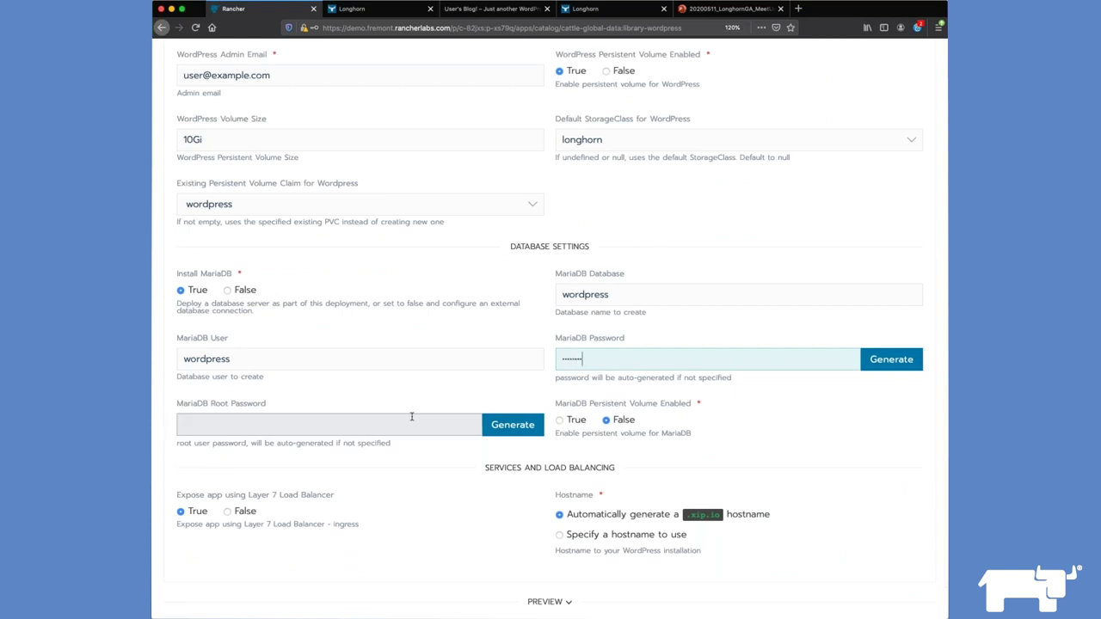
pyautogui.write('passw')
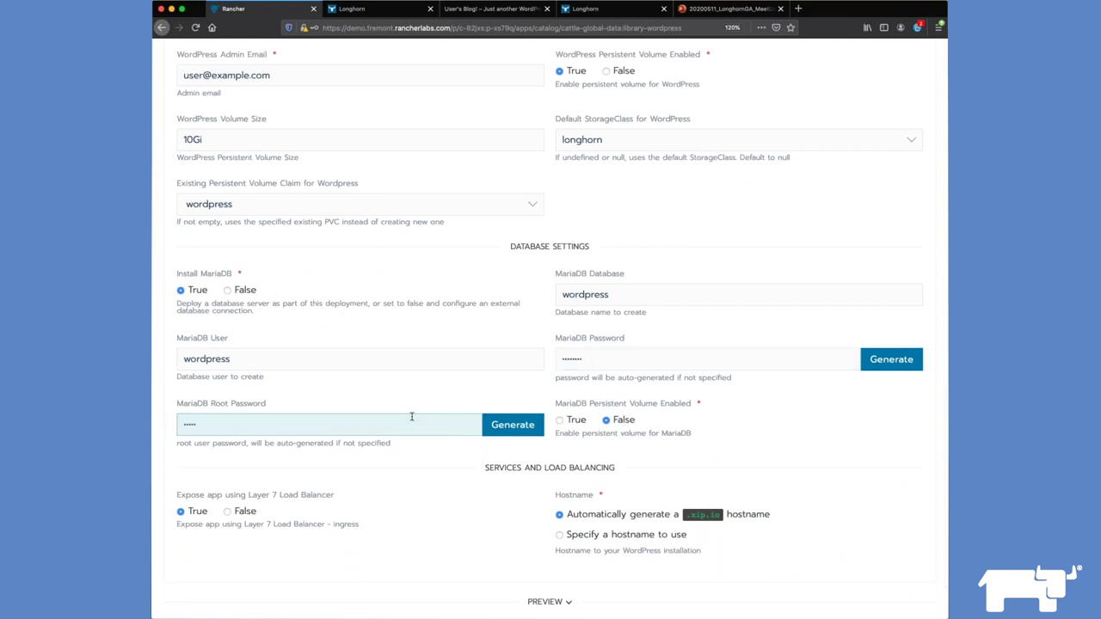
pyautogui.write('ord')
pyautogui.click(576, 420)
pyautogui.scroll(-2, 576, 422)
pyautogui.click(641, 432)
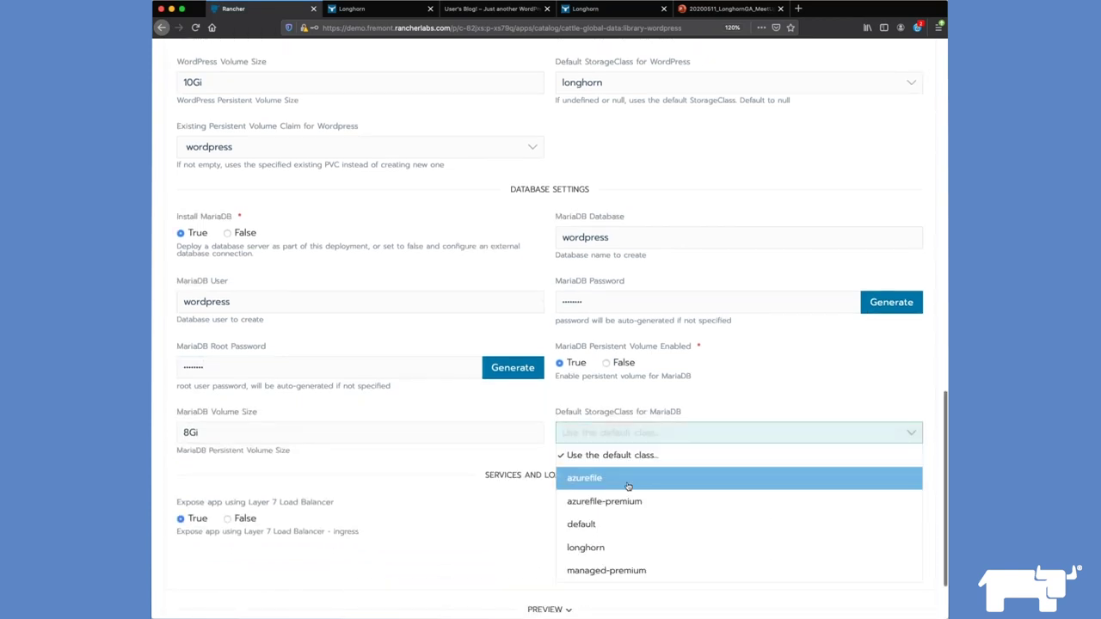
pyautogui.click(616, 554)
pyautogui.scroll(-3, 337, 473)
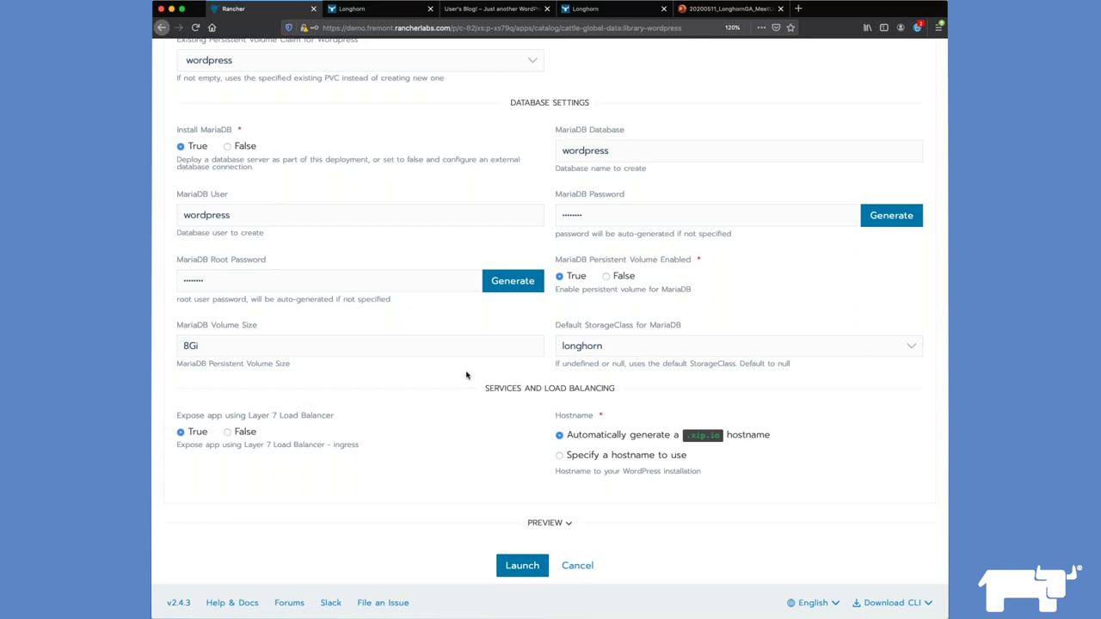
pyautogui.scroll(-1, 470, 373)
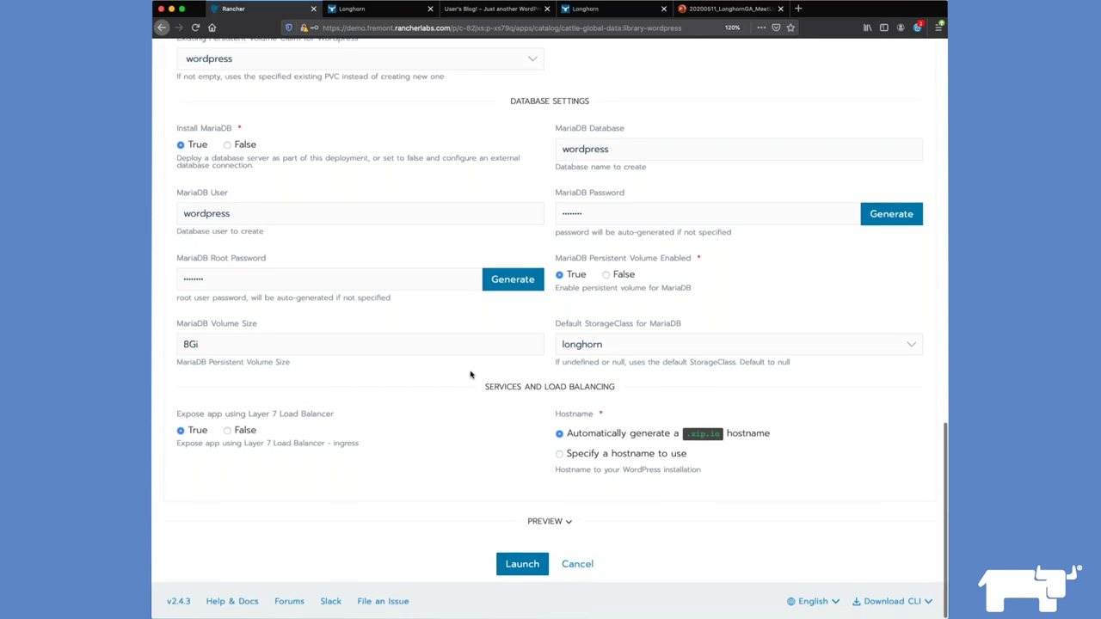
pyautogui.click(519, 565)
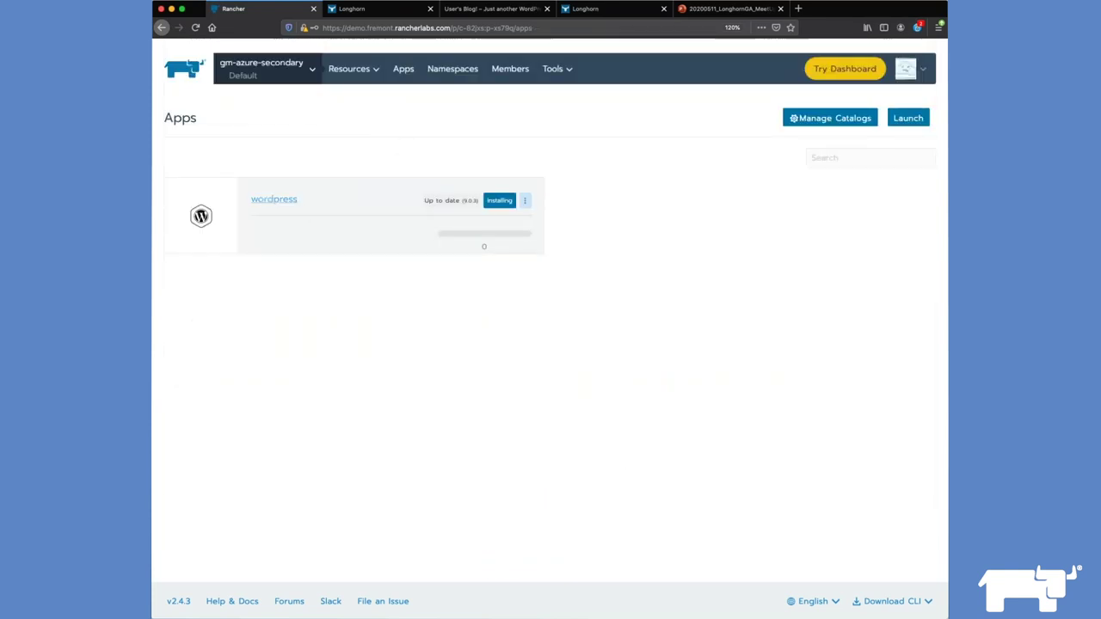
# Step: Open the wordpress app's details and expand the wordpress-mariadb and wordpress workload rows
pyautogui.moveTo(352, 74)
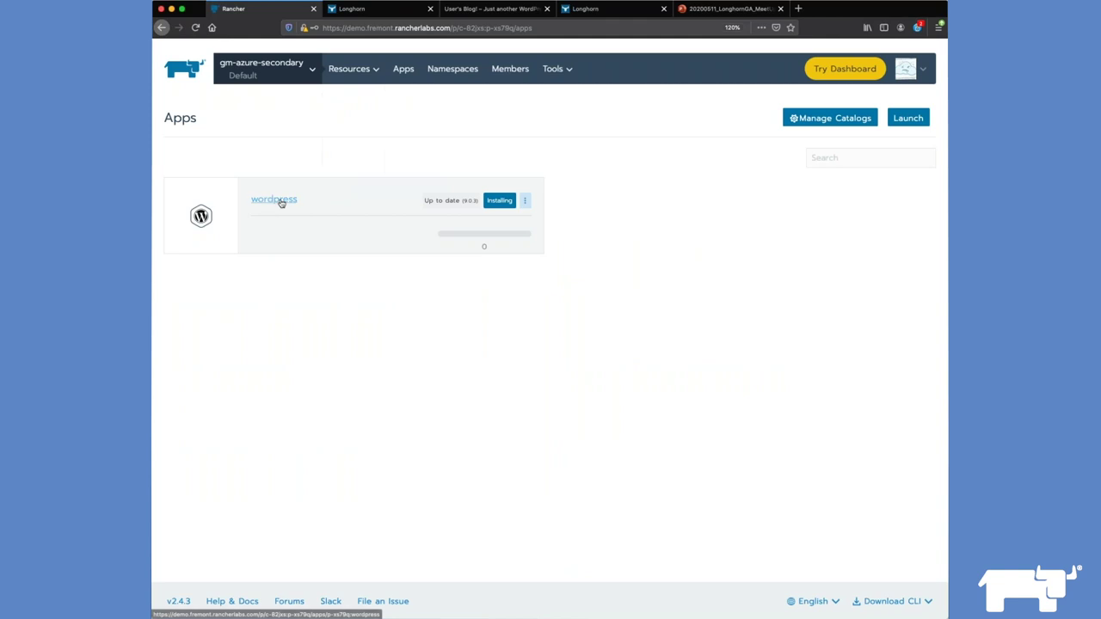
pyautogui.click(273, 200)
pyautogui.scroll(-2, 335, 199)
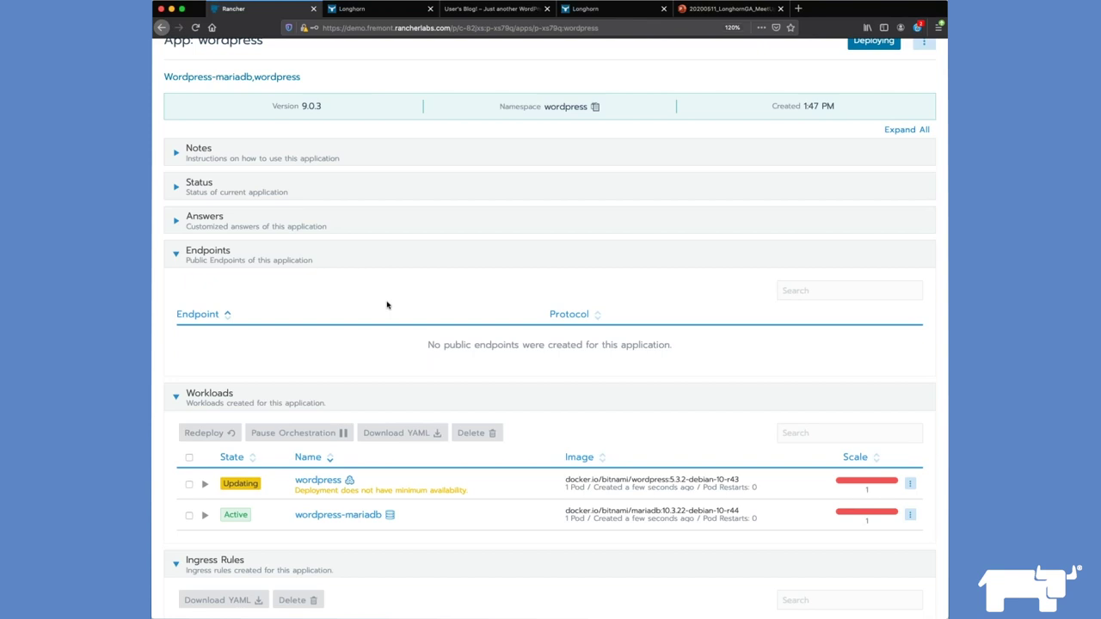
pyautogui.click(204, 514)
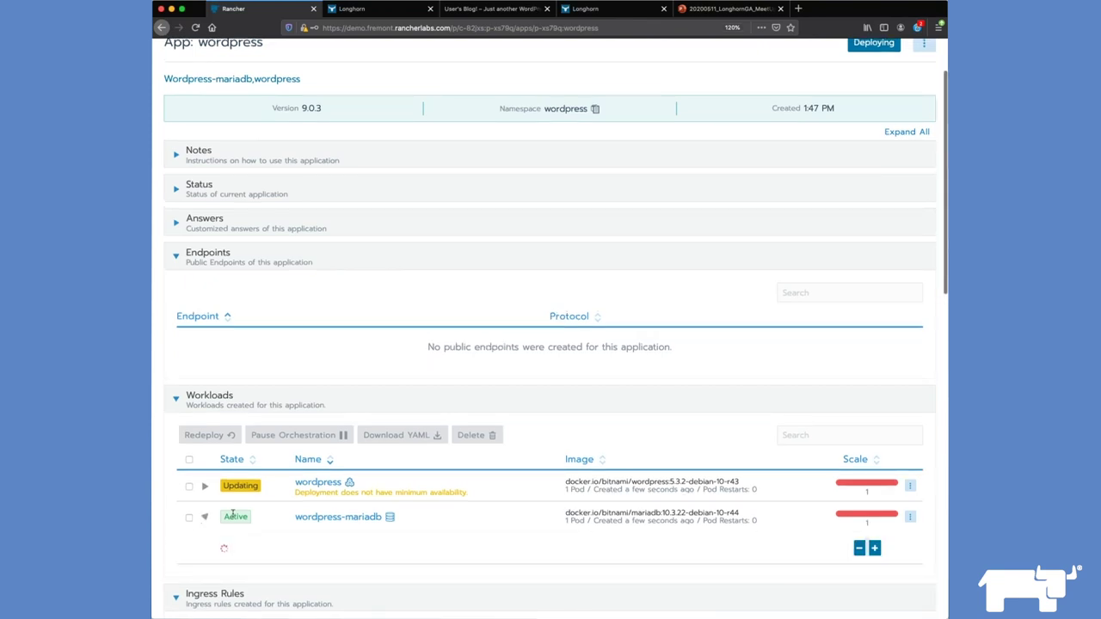
pyautogui.scroll(-2, 205, 508)
pyautogui.click(205, 446)
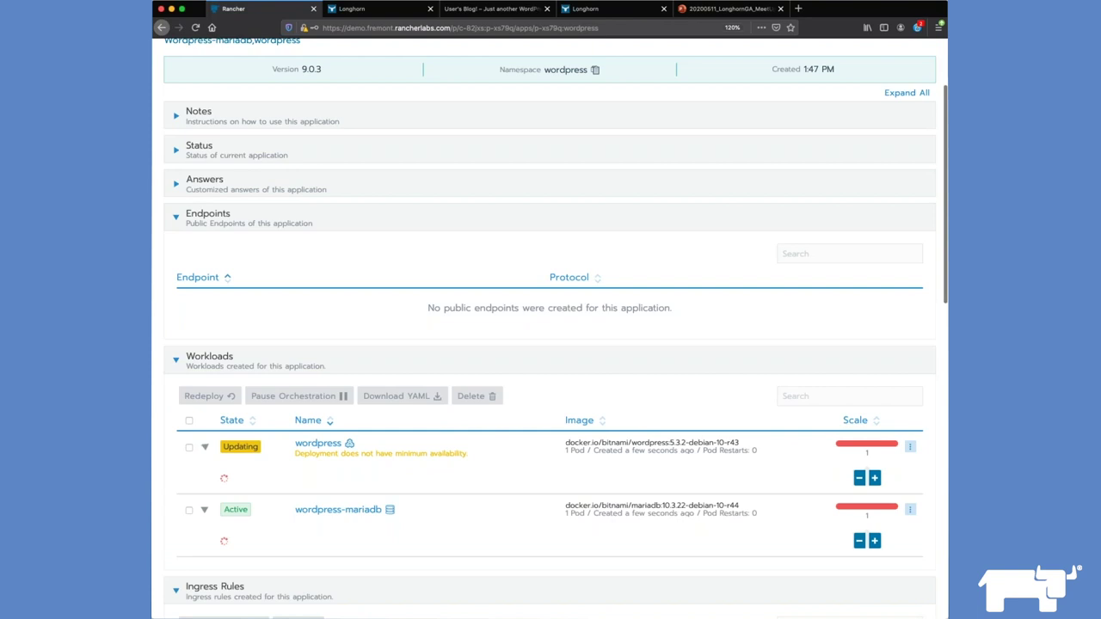
pyautogui.scroll(-1, 405, 541)
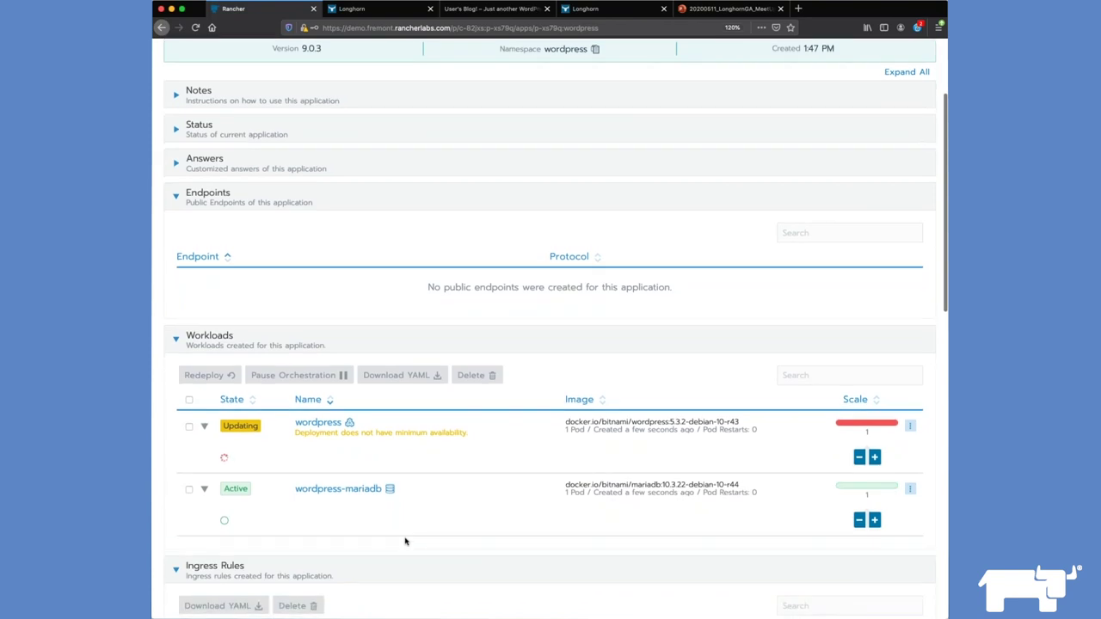
pyautogui.scroll(4, 405, 541)
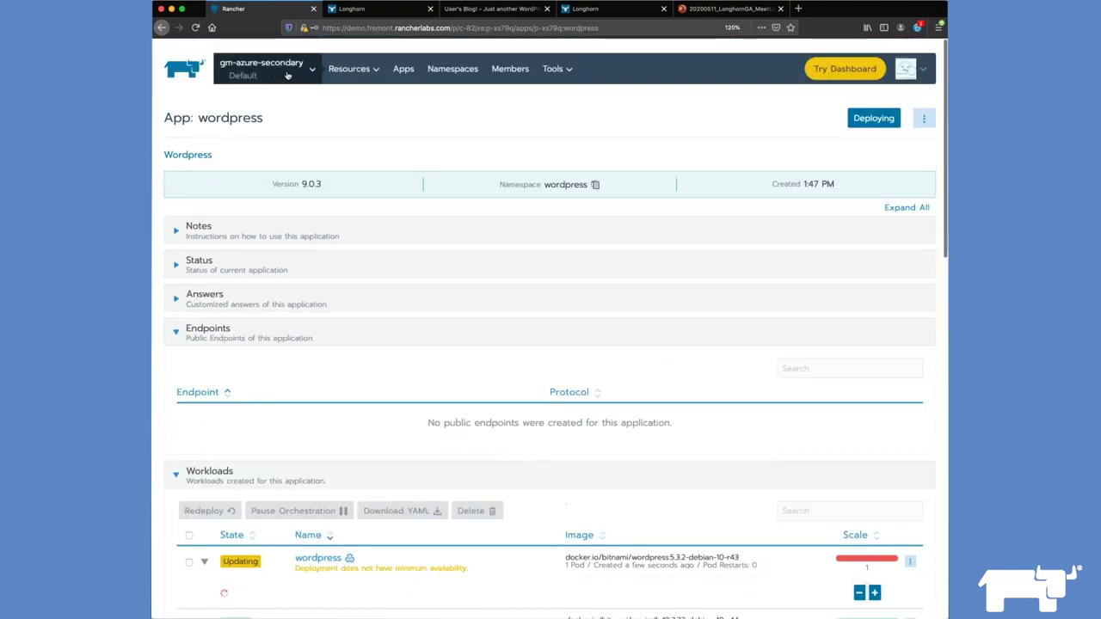
# Step: Check both wordpress workloads' pods and the Load Balancing list are active
pyautogui.moveTo(351, 71)
pyautogui.click(365, 101)
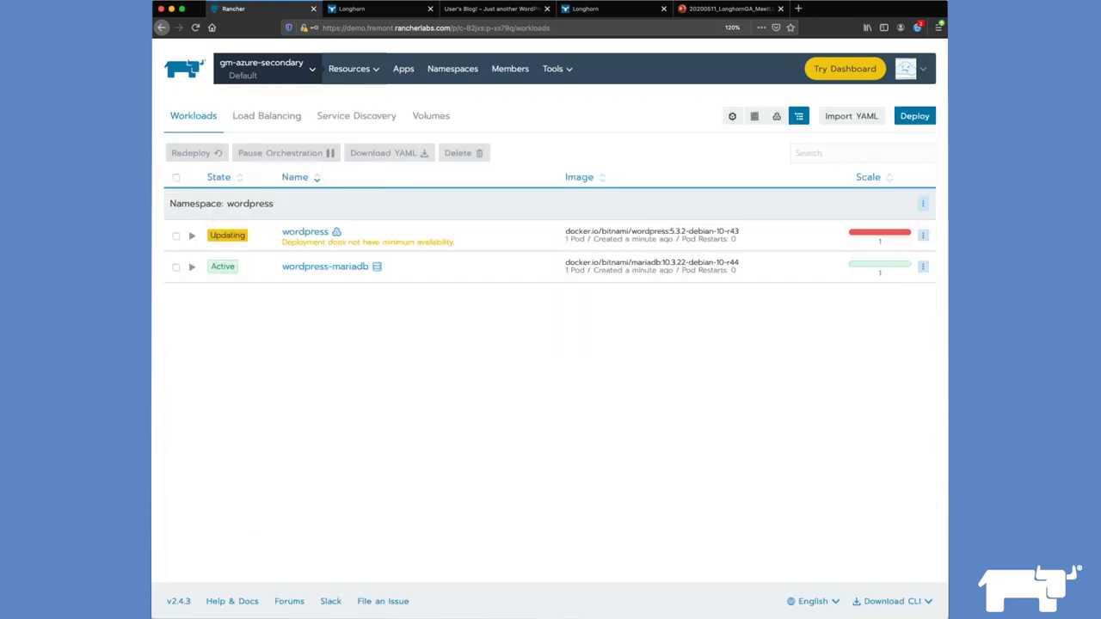
pyautogui.click(192, 267)
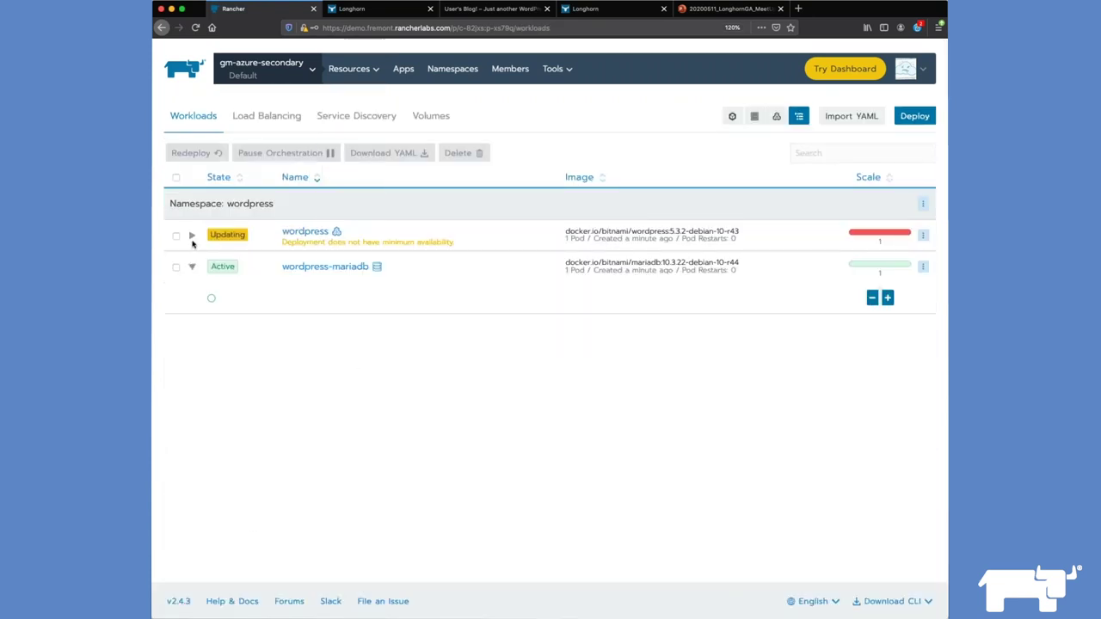
pyautogui.click(191, 237)
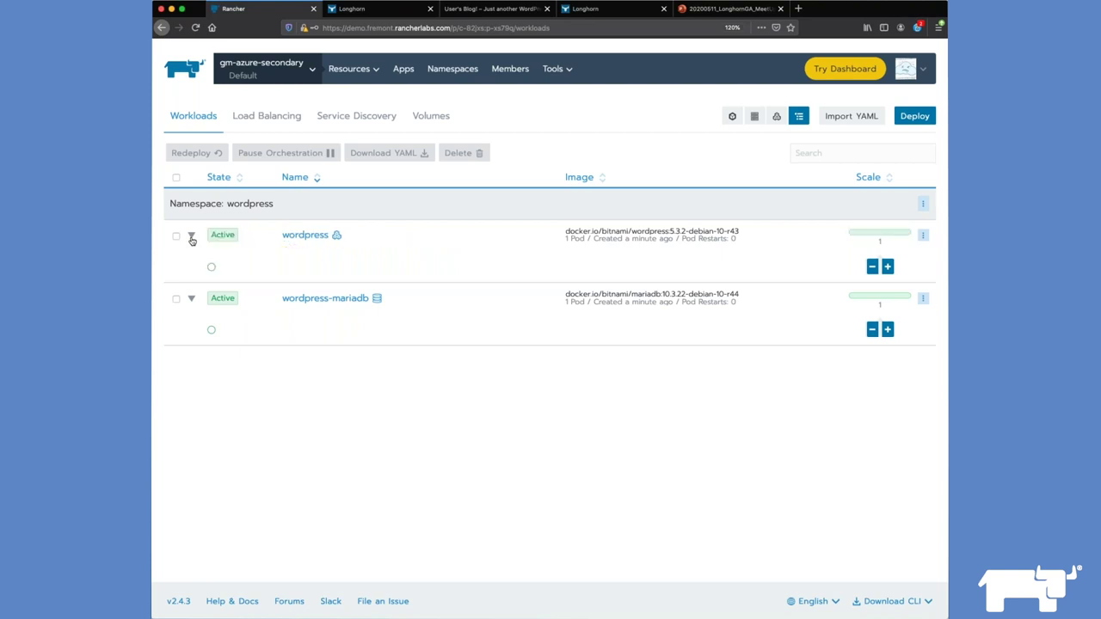
pyautogui.click(272, 123)
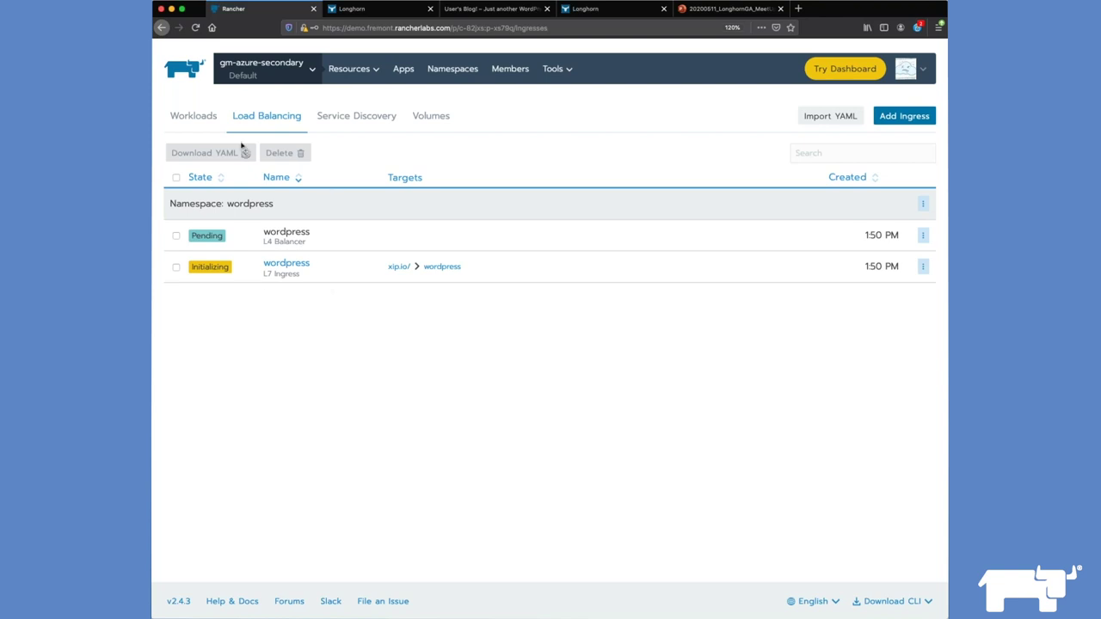
# Step: Return to the workloads list and open the restored WordPress site via its 80/tcp link
pyautogui.click(404, 70)
pyautogui.moveTo(348, 69)
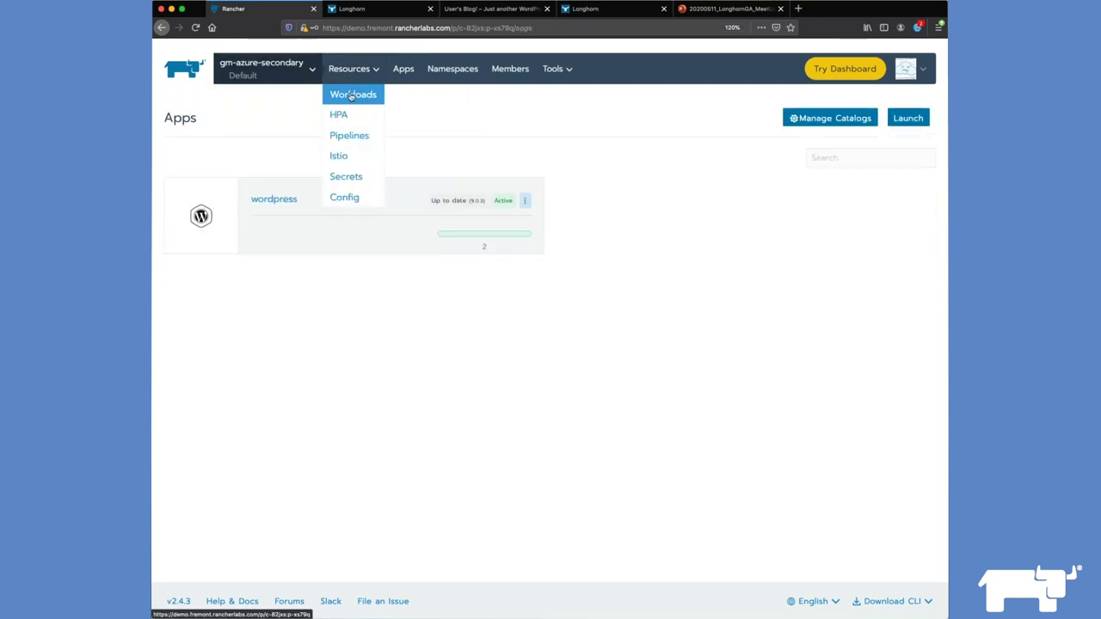
pyautogui.click(351, 93)
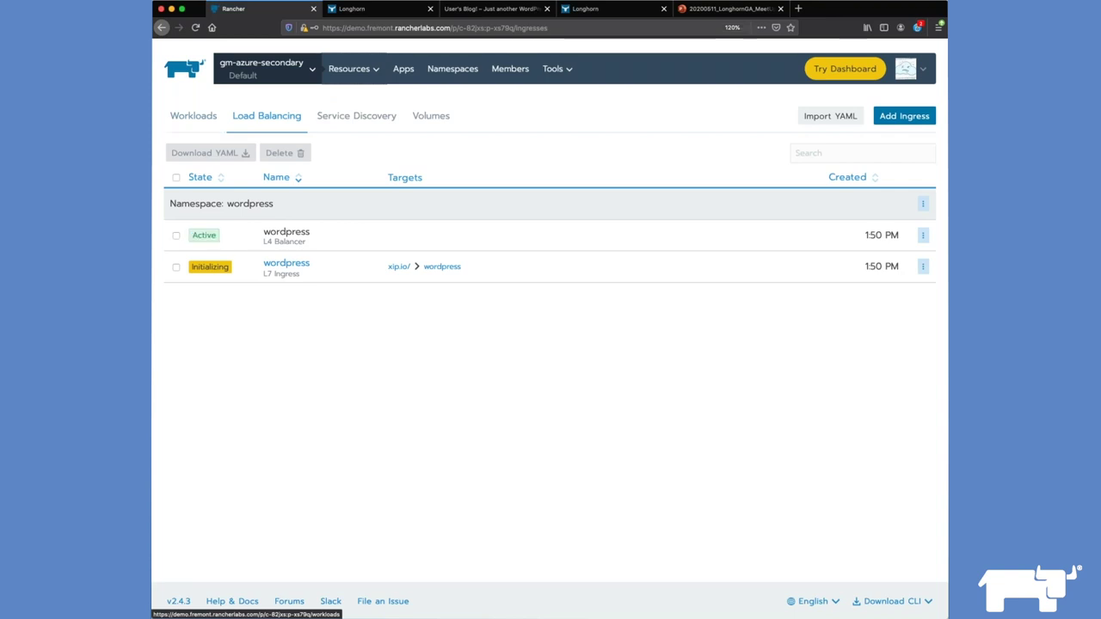
pyautogui.click(205, 127)
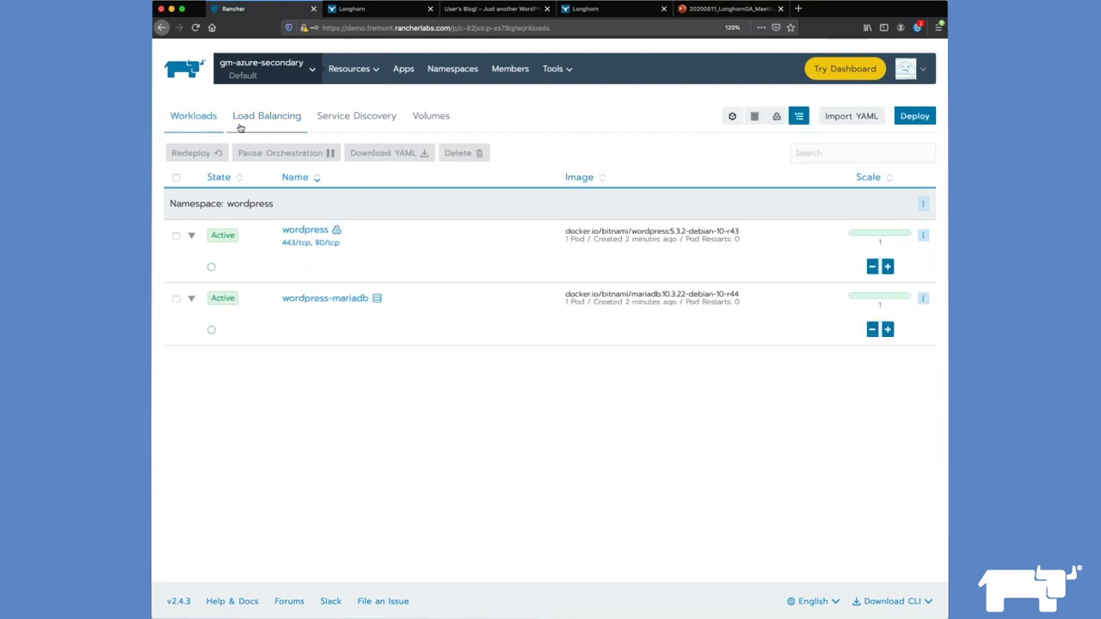
pyautogui.click(244, 127)
pyautogui.click(200, 121)
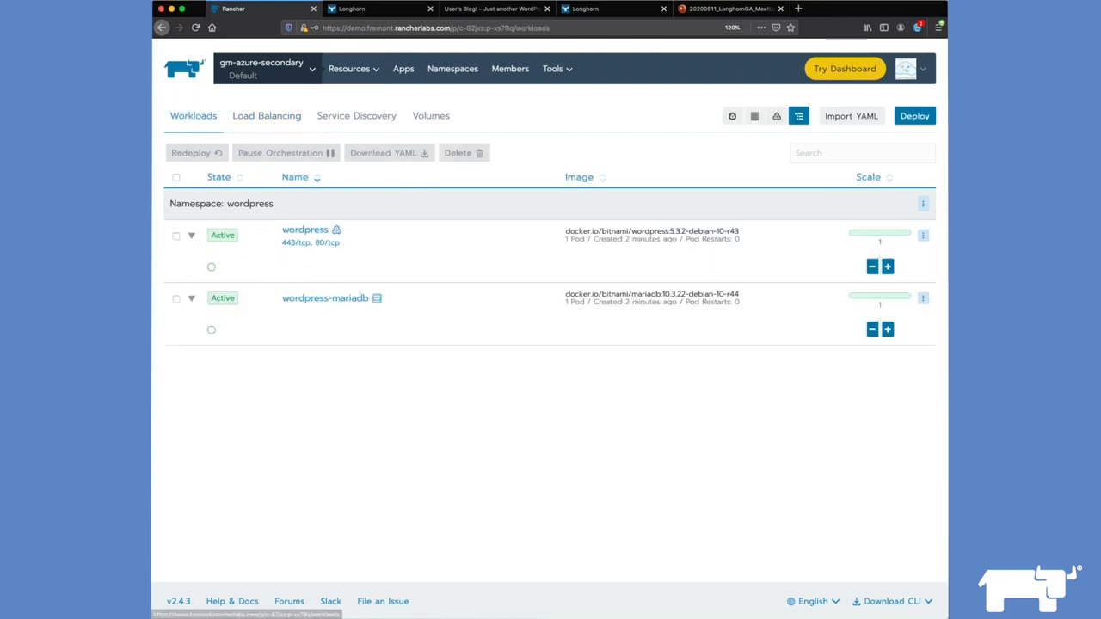
pyautogui.click(332, 246)
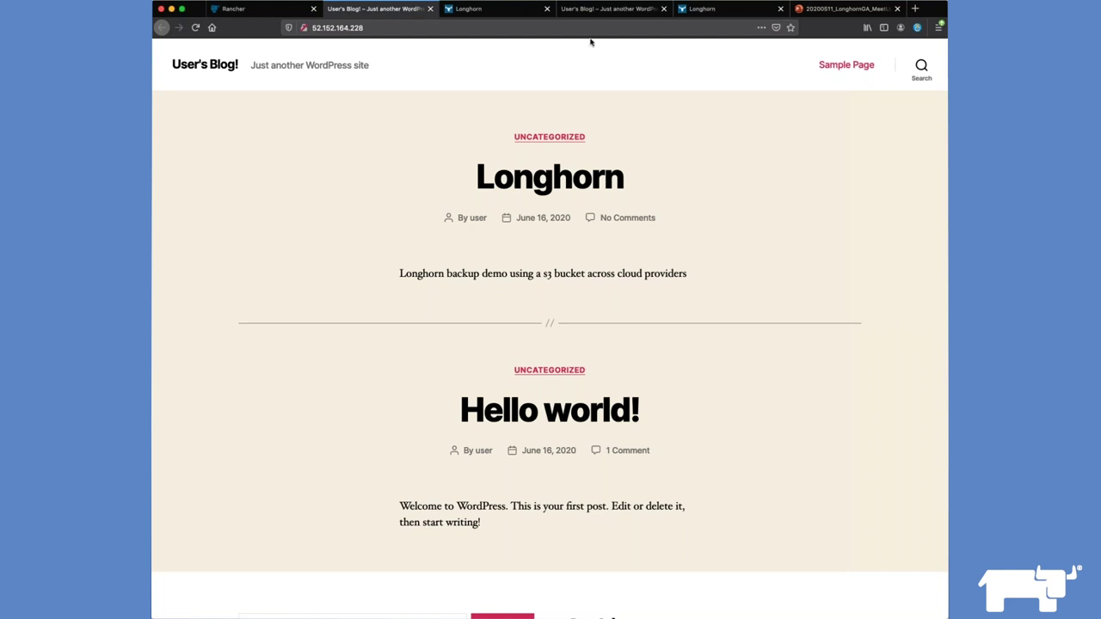
# Step: Compare the restored blog's posts with the original site, then go back to Rancher
pyautogui.click(597, 10)
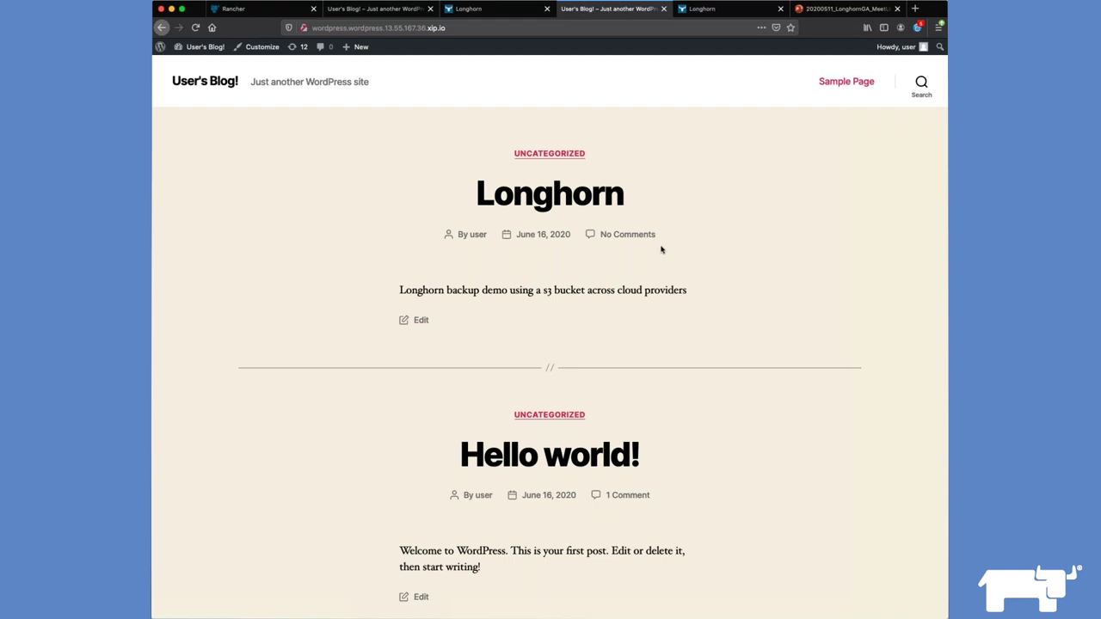
pyautogui.click(395, 12)
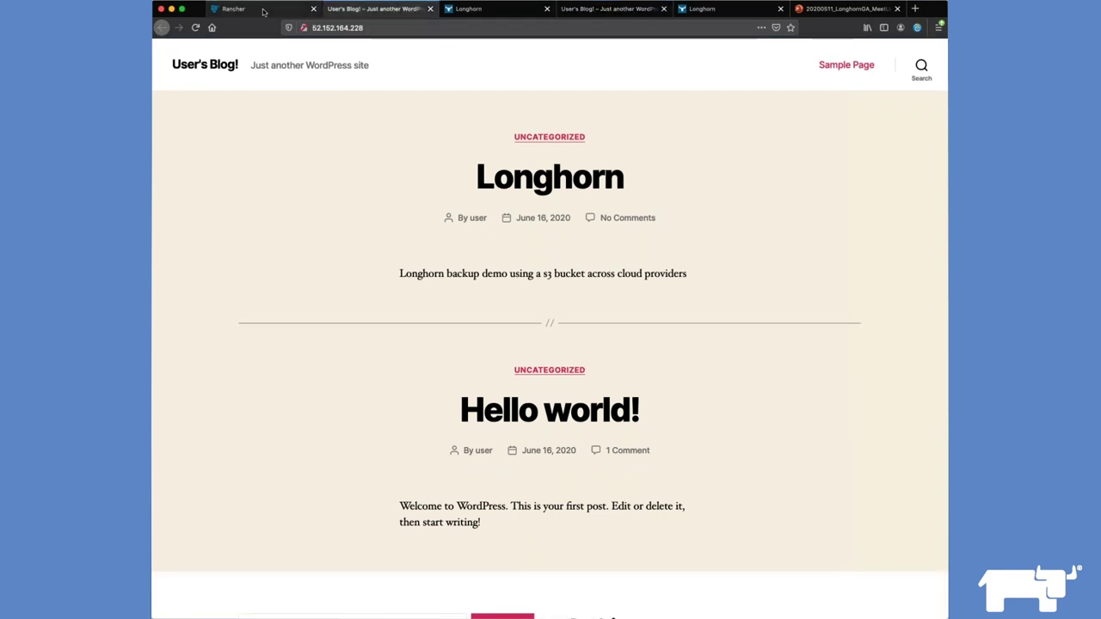
pyautogui.click(264, 12)
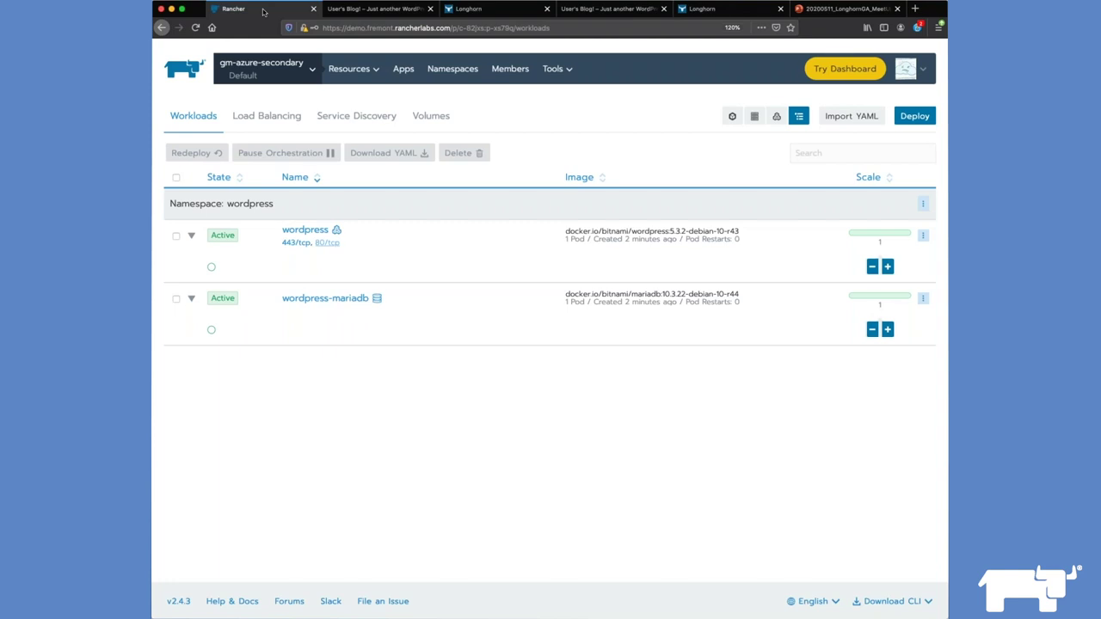